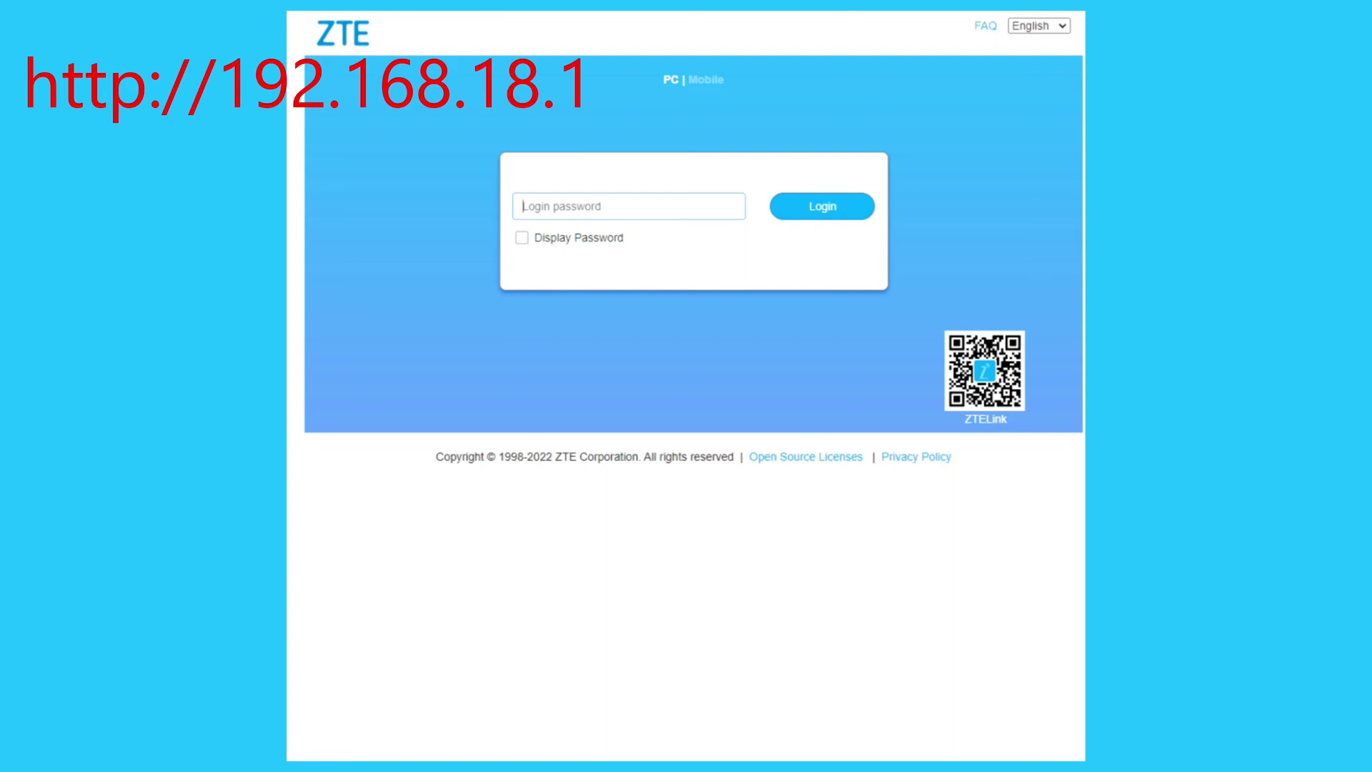
# Step: Sign in with the autofilled saved password to reach the dashboard showing 26 devices
pyautogui.click(628, 208)
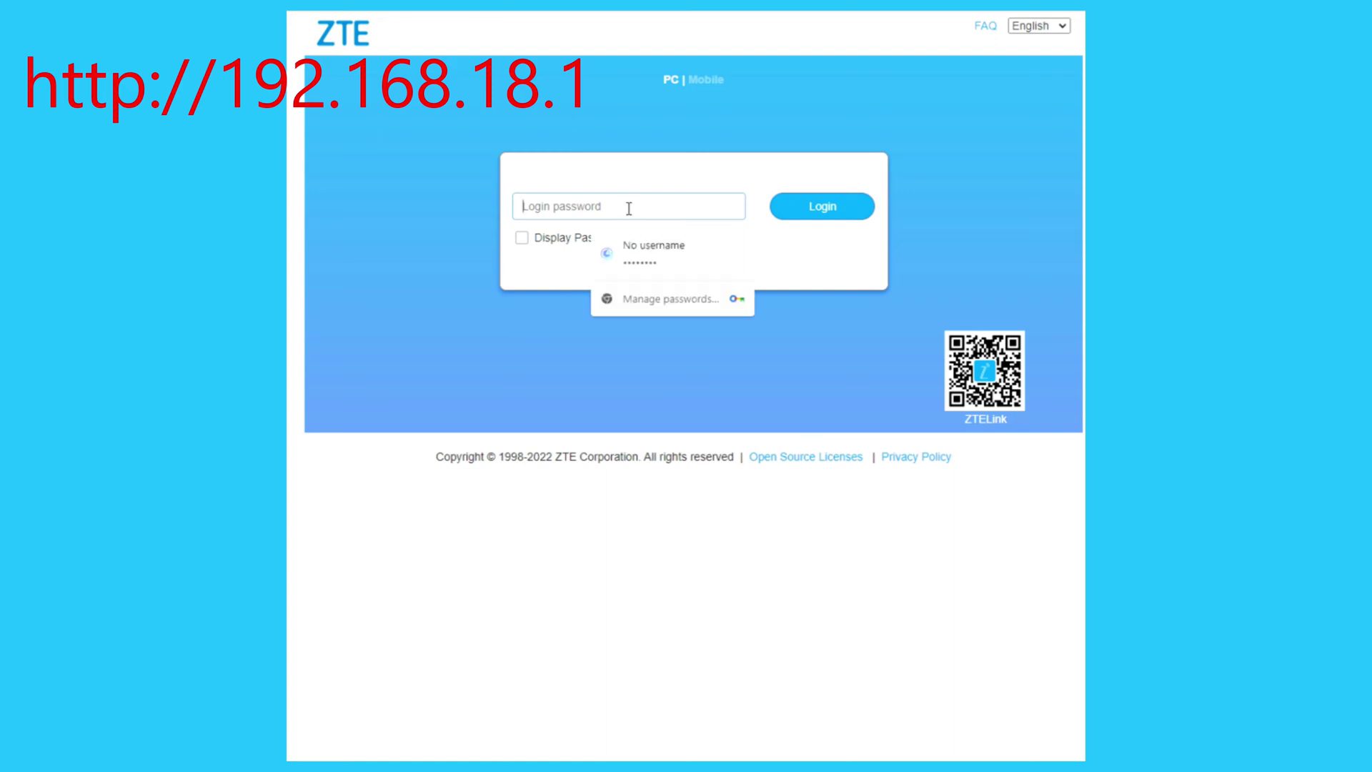
pyautogui.click(645, 250)
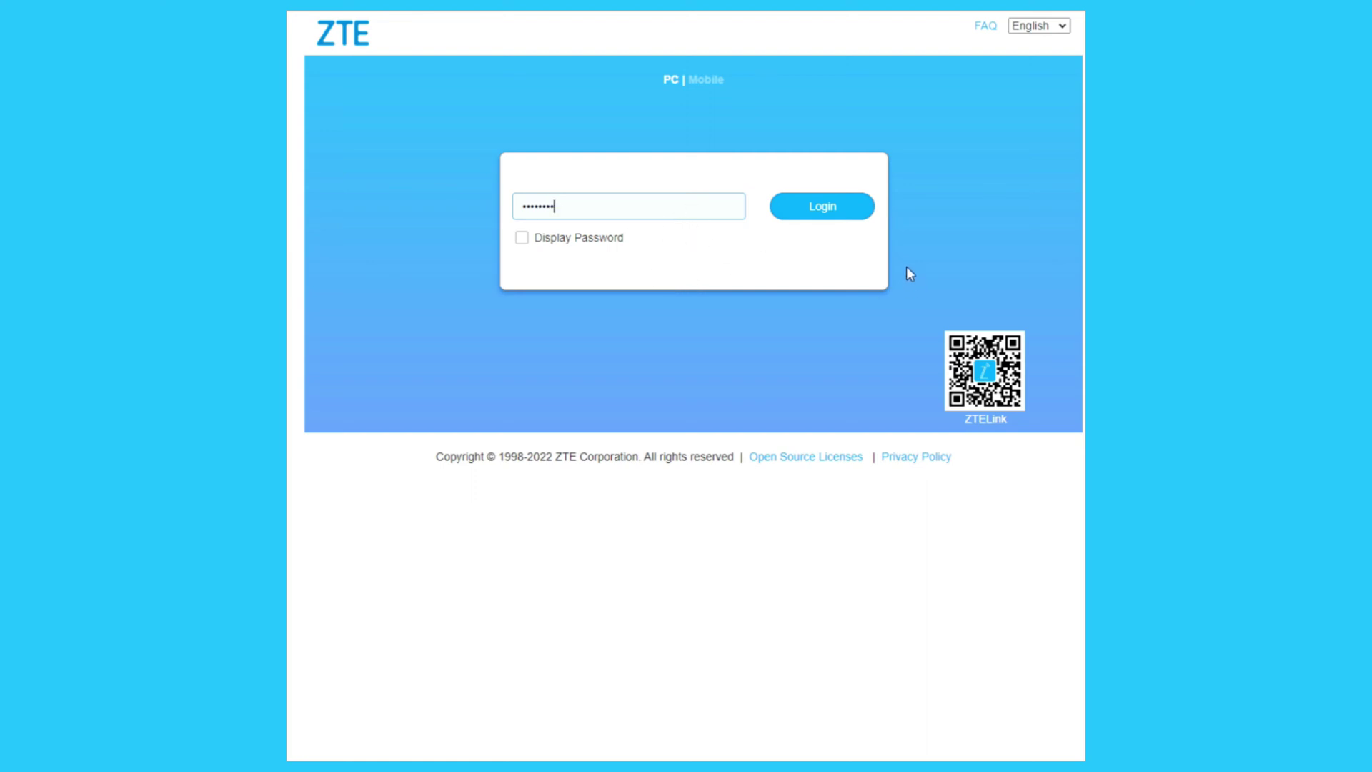
pyautogui.click(851, 210)
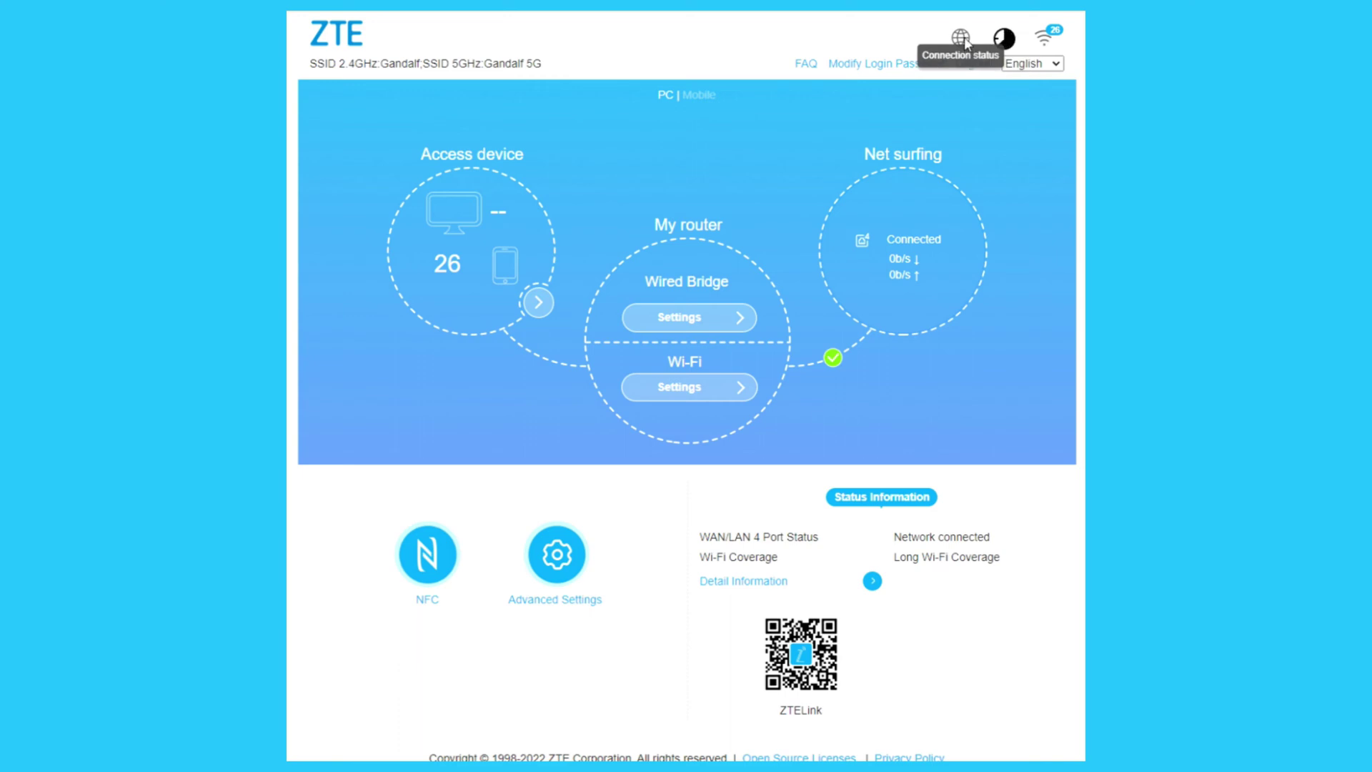
pyautogui.click(876, 64)
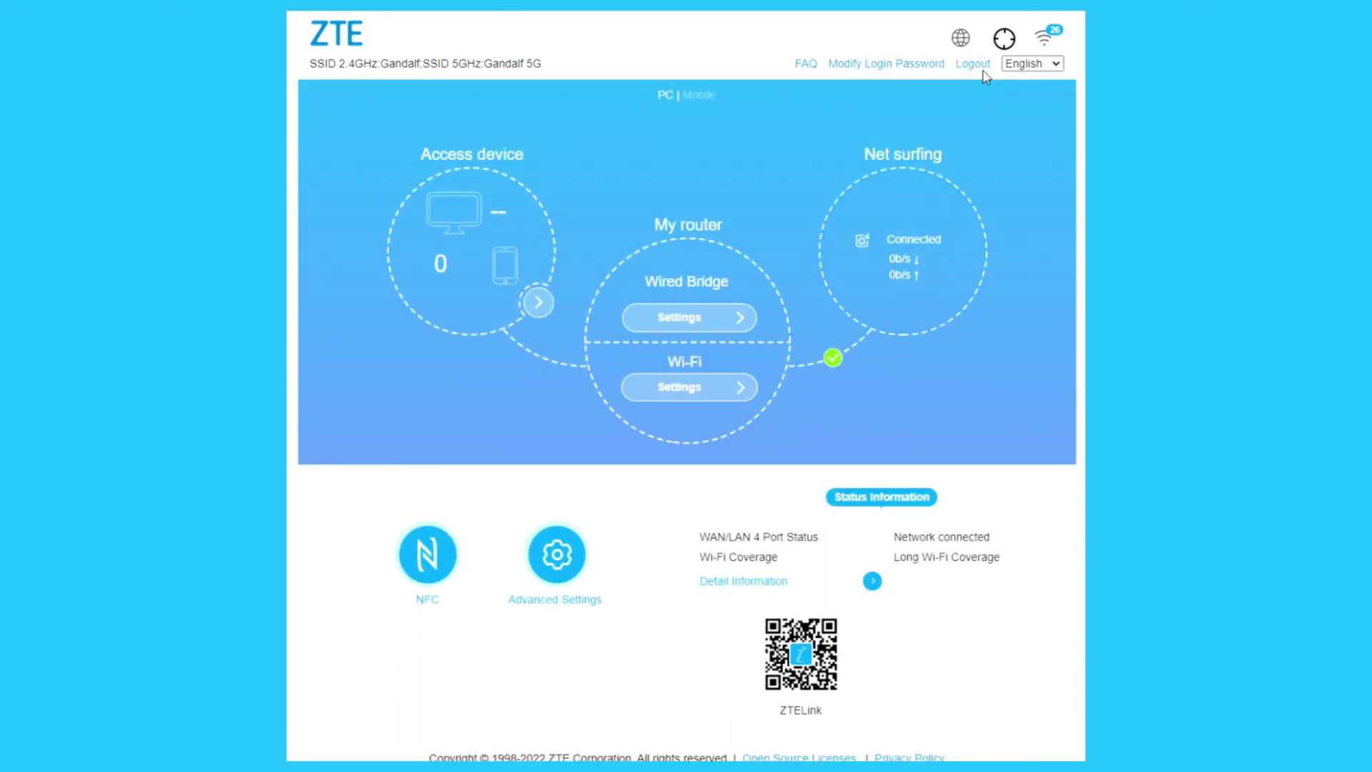
pyautogui.click(1032, 64)
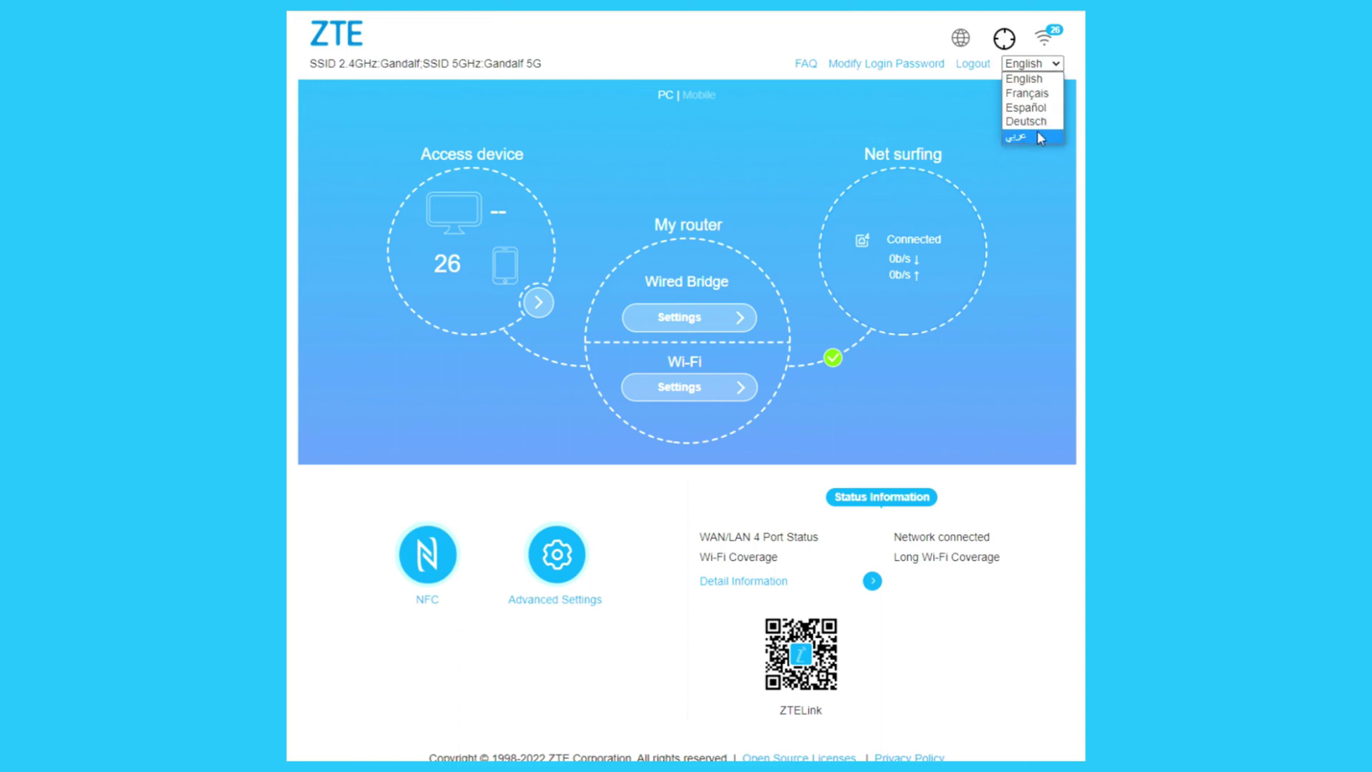
pyautogui.click(1029, 77)
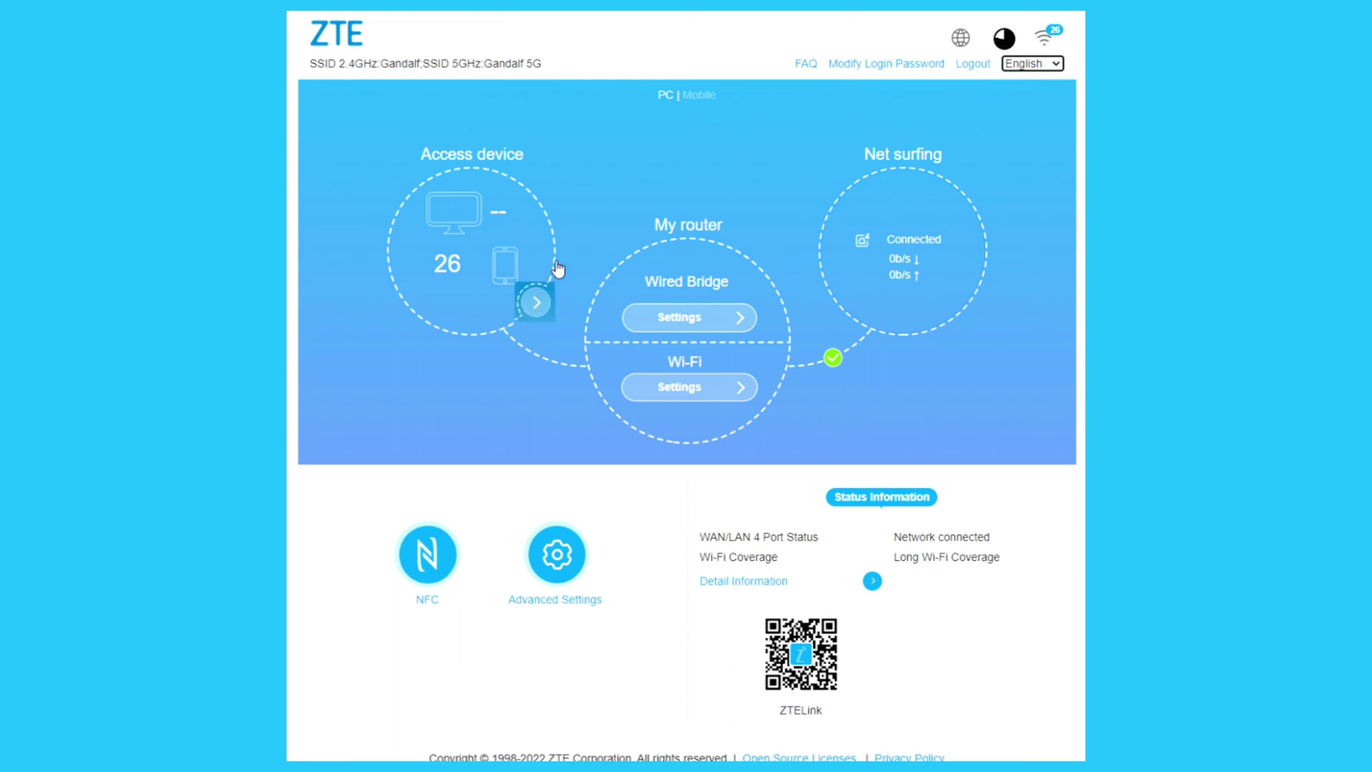
pyautogui.click(536, 301)
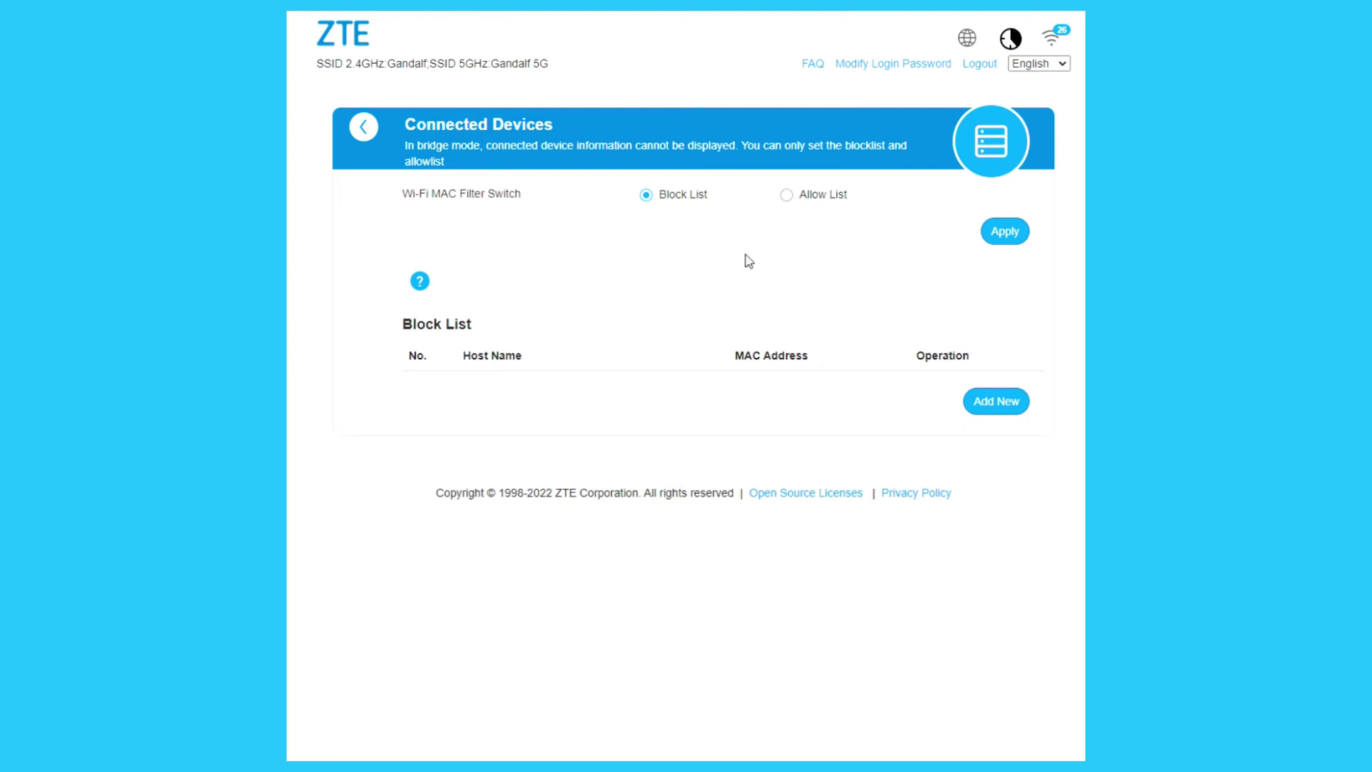
pyautogui.hotkey('alt', 'Left')
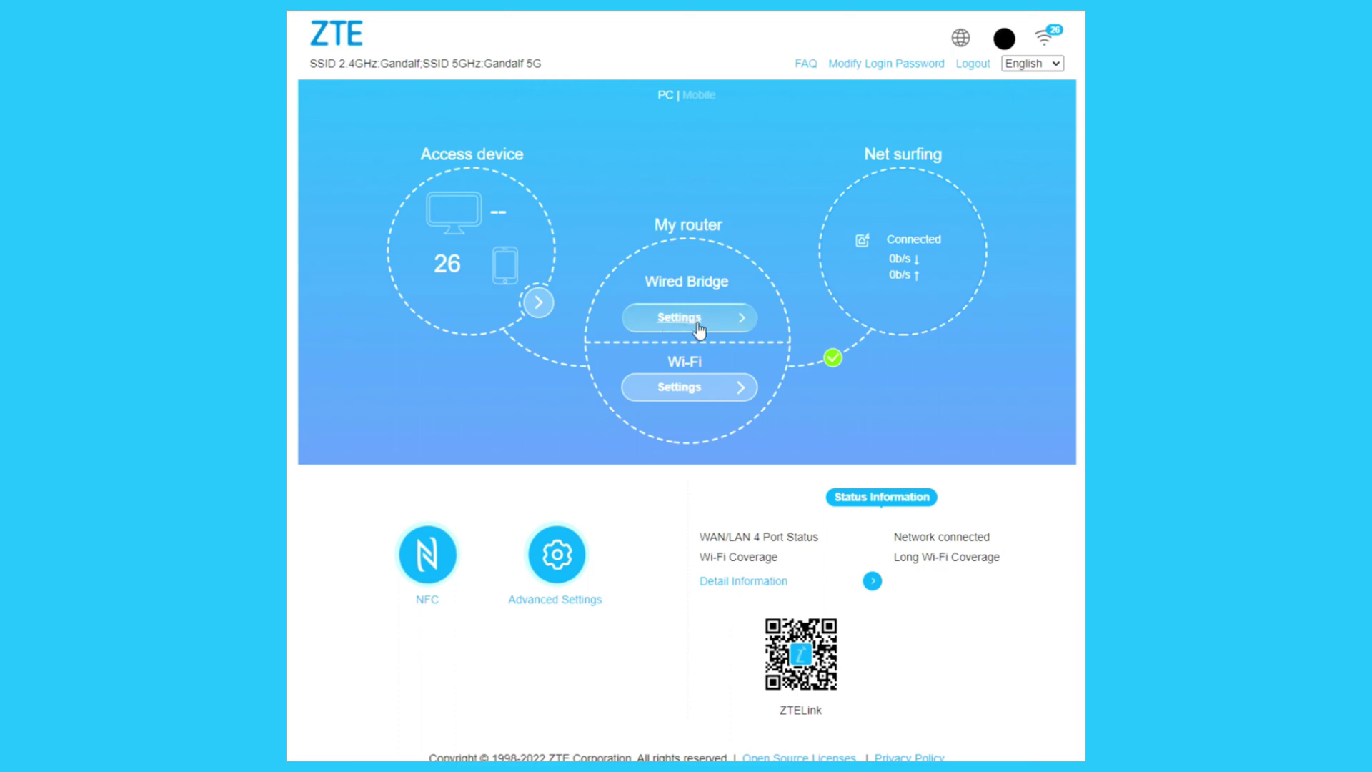
# Step: Open the Wired Bridge connection settings and keep Current Mode on Single WAN
pyautogui.click(690, 319)
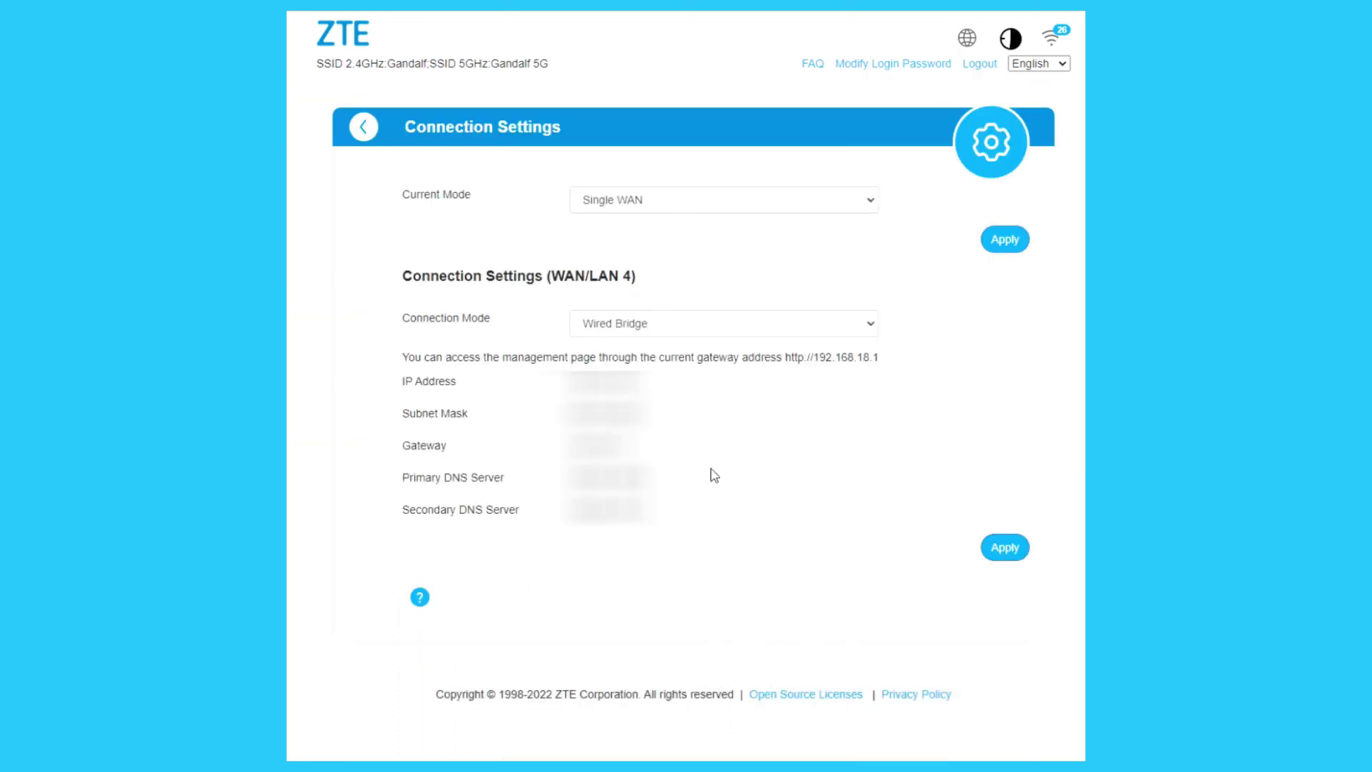
pyautogui.click(654, 213)
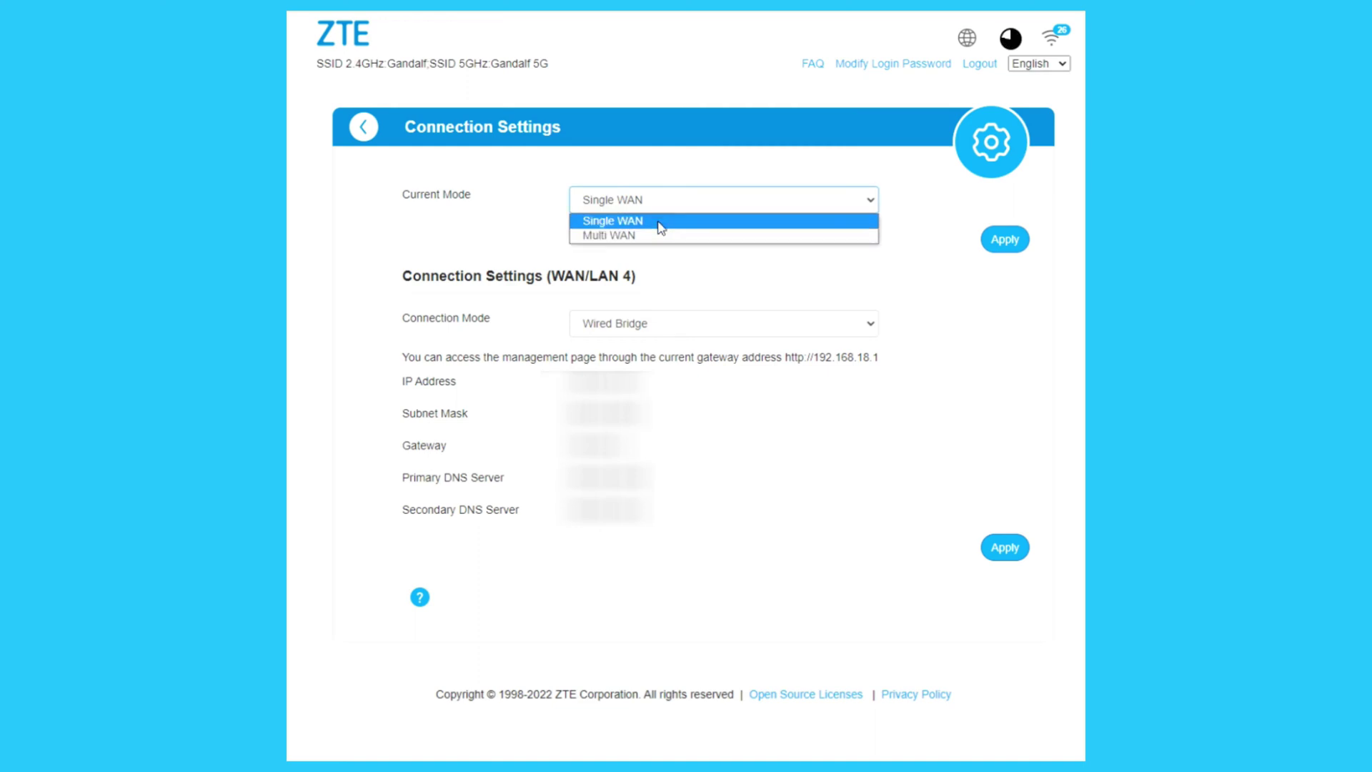
pyautogui.click(661, 222)
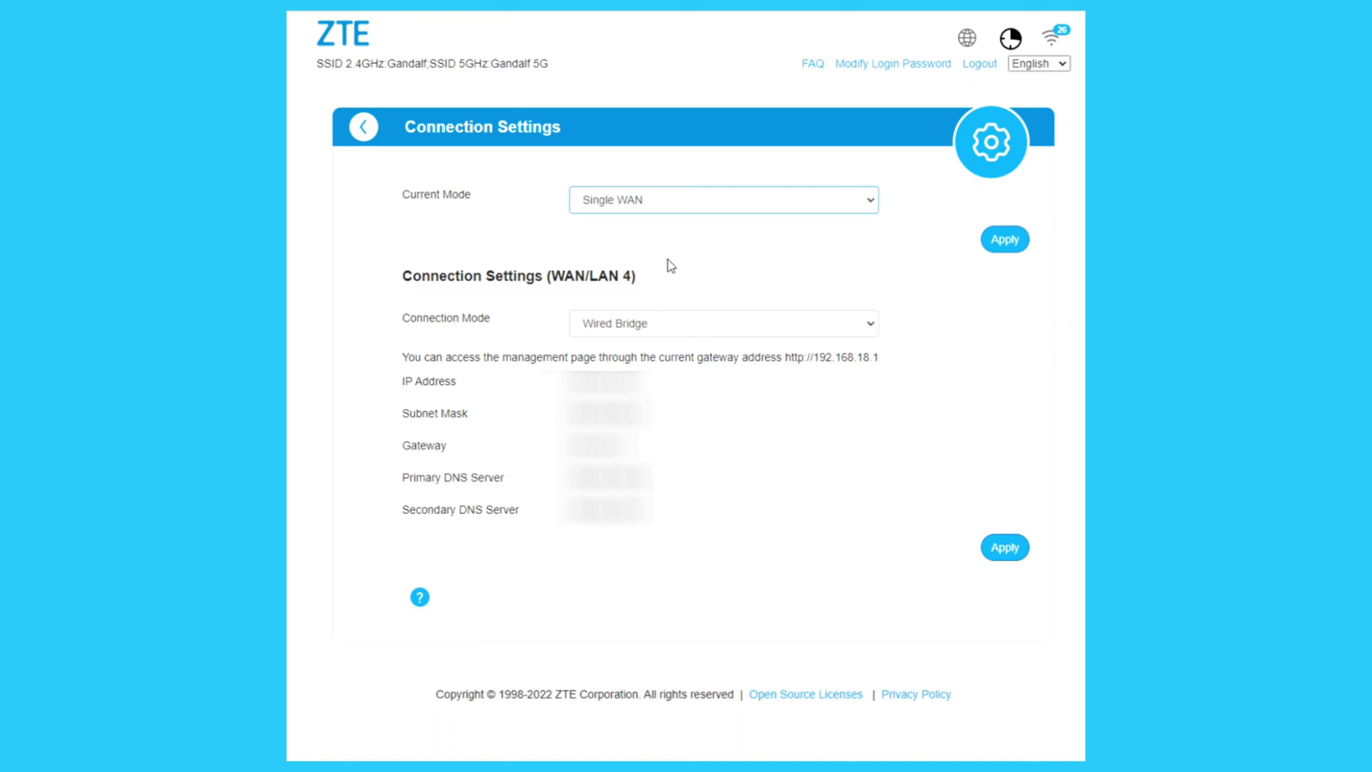
# Step: Cycle Connection Mode through Dynamic IP, PPPoE and Static IP, ending back on Wired Bridge
pyautogui.press('Tab')
pyautogui.click(620, 331)
pyautogui.click(629, 344)
pyautogui.click(632, 325)
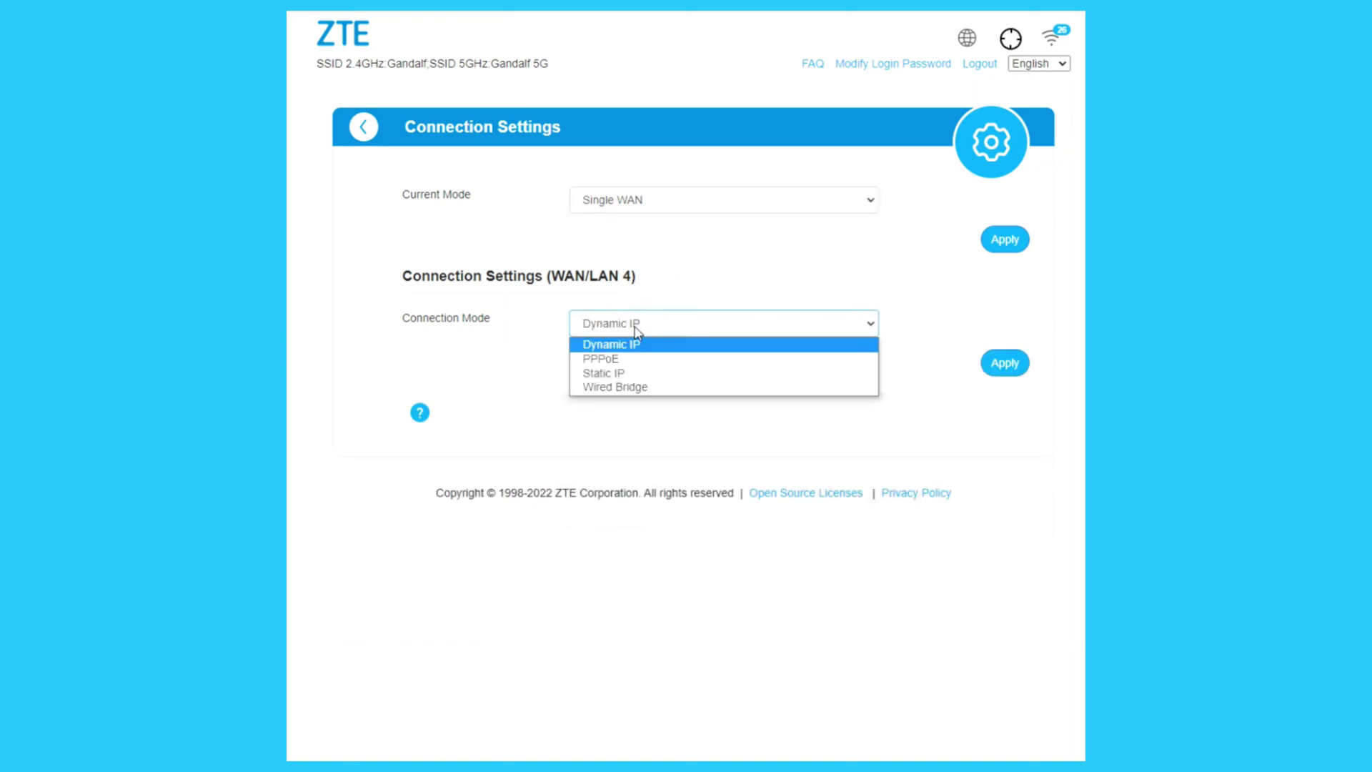
pyautogui.click(623, 360)
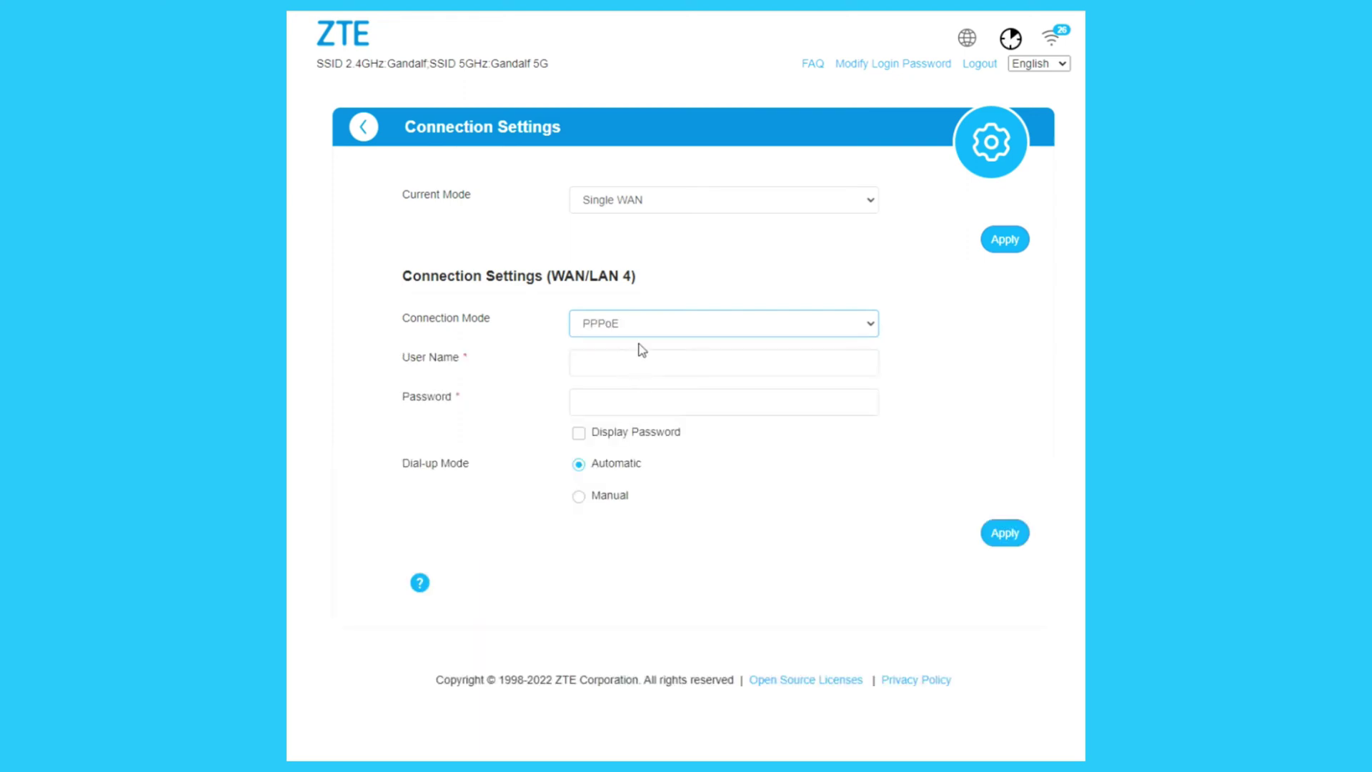
pyautogui.click(638, 332)
pyautogui.click(635, 373)
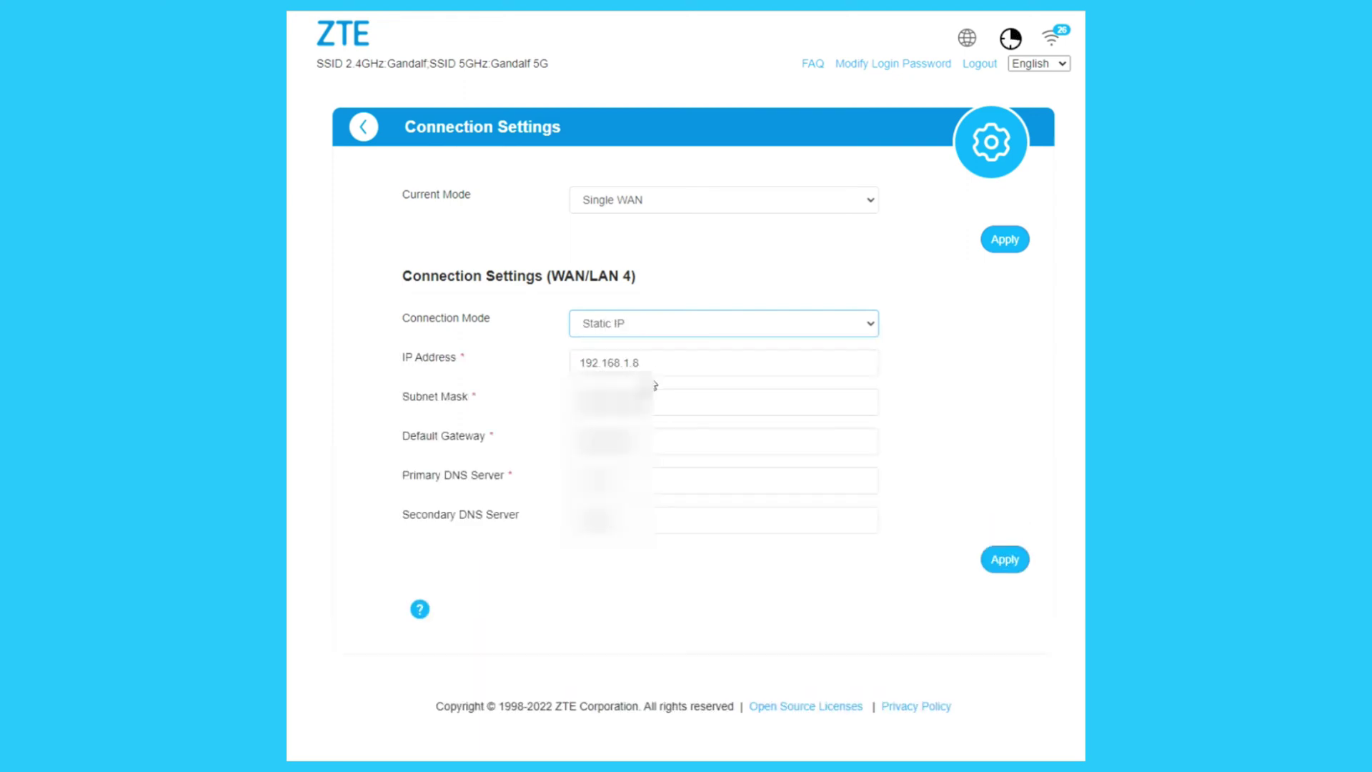
pyautogui.click(652, 326)
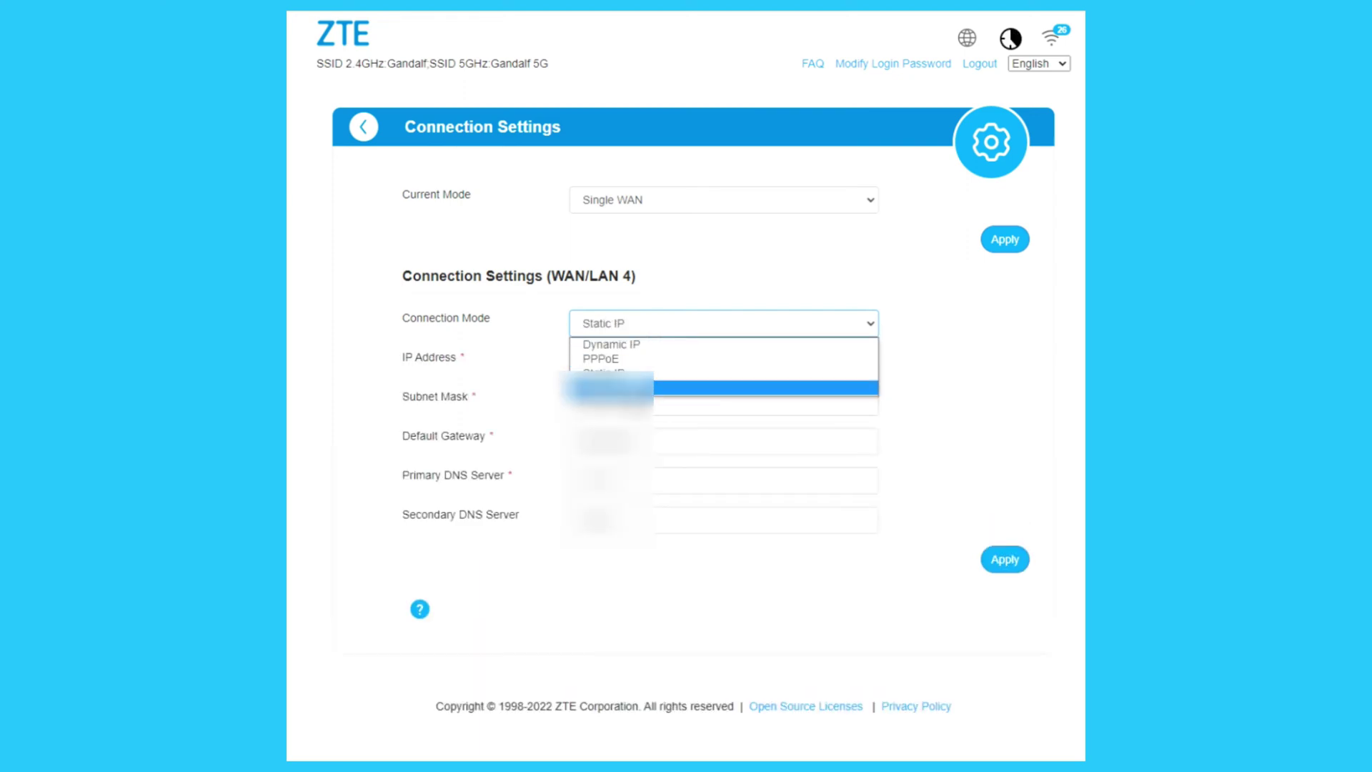
pyautogui.click(686, 388)
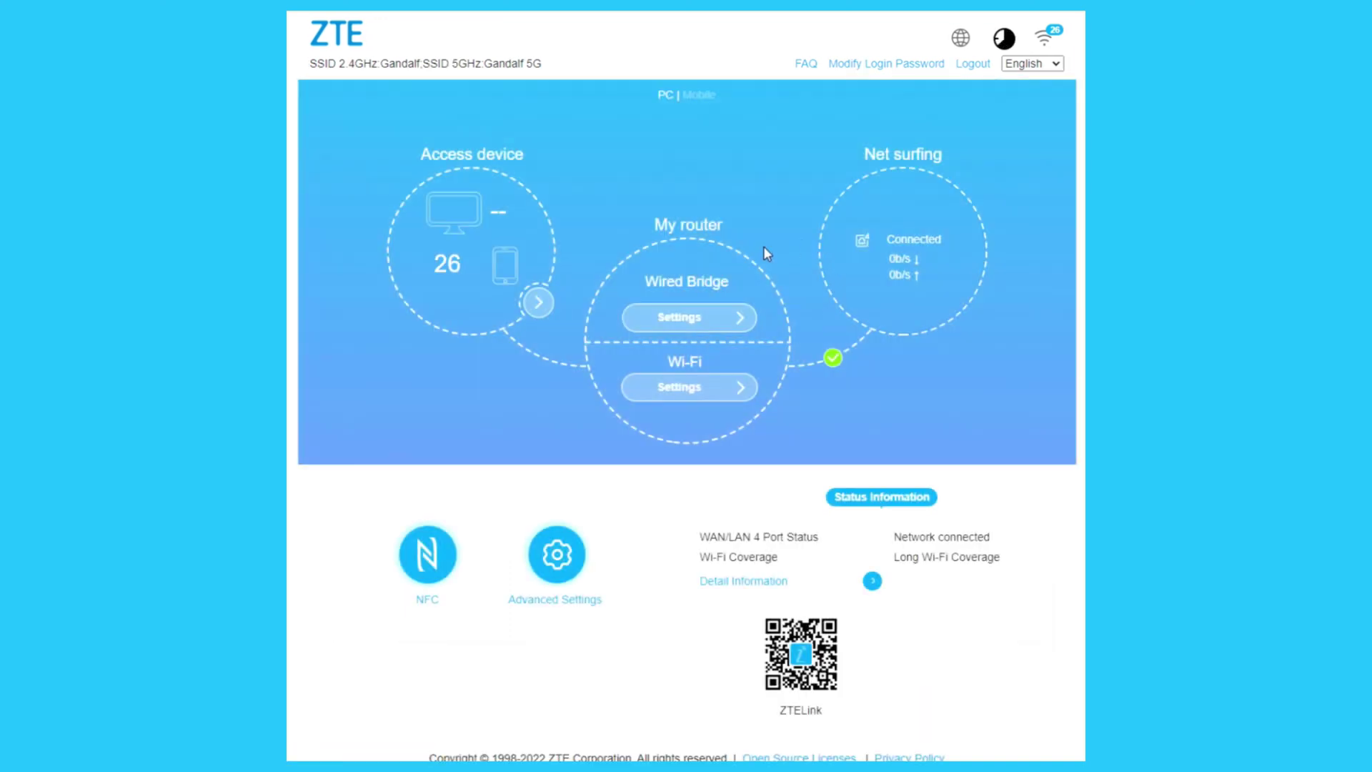
# Step: Open the Wi-Fi Settings page from the home dashboard
pyautogui.click(685, 389)
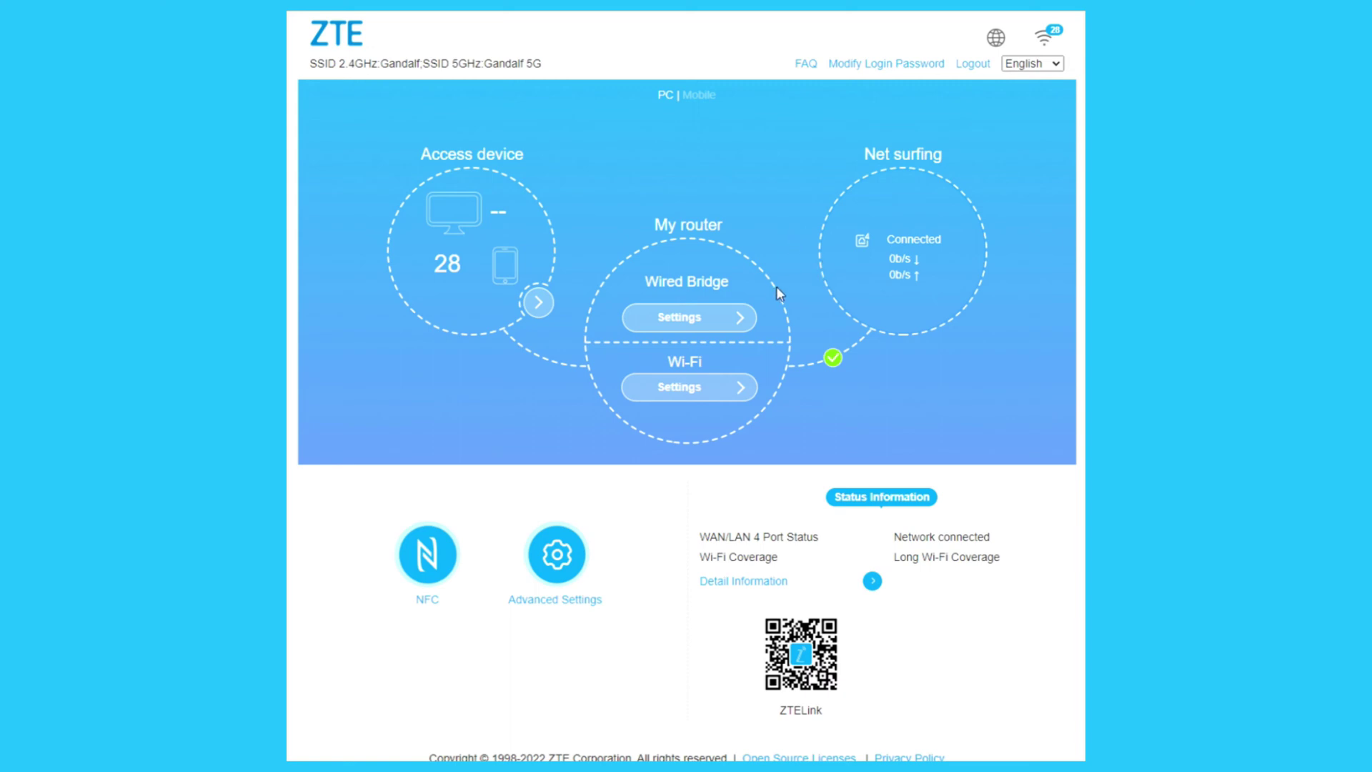
pyautogui.click(537, 302)
pyautogui.click(698, 390)
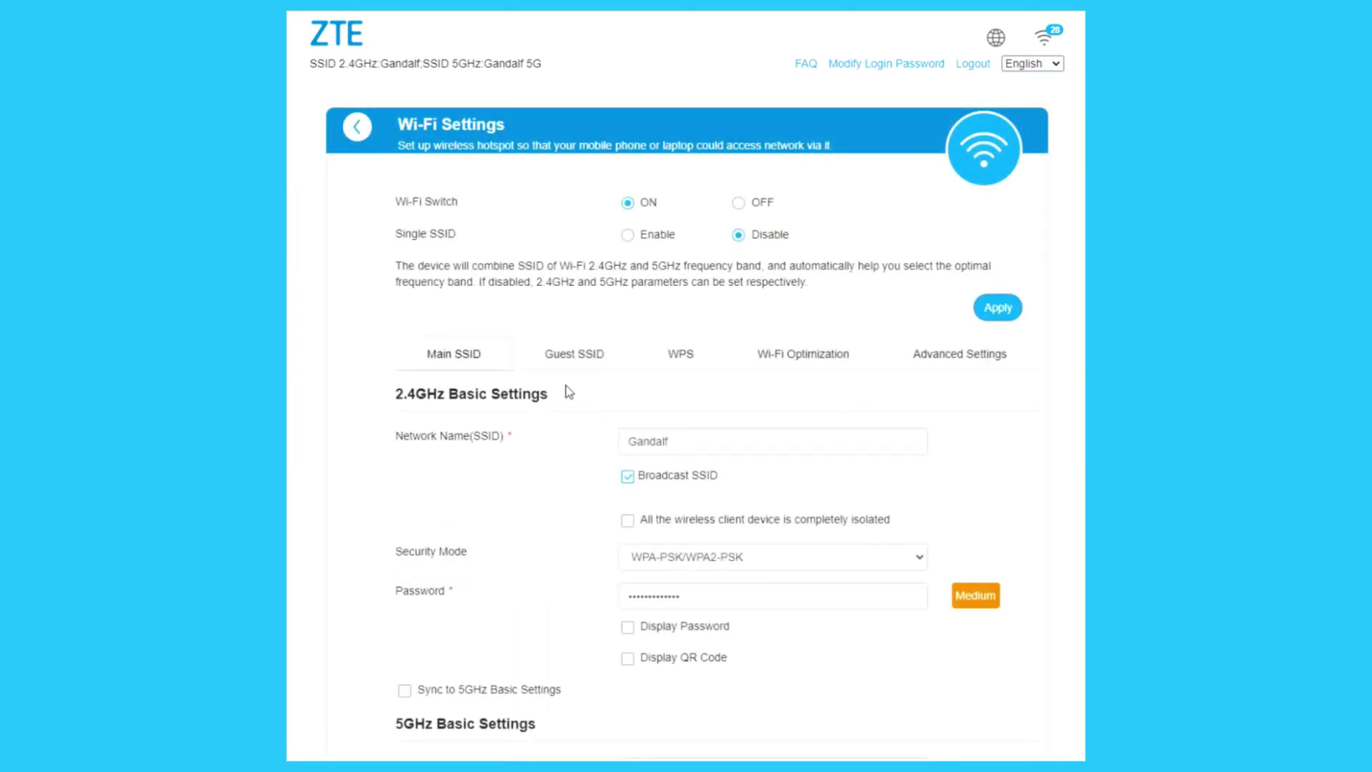
pyautogui.scroll(-3, 475, 329)
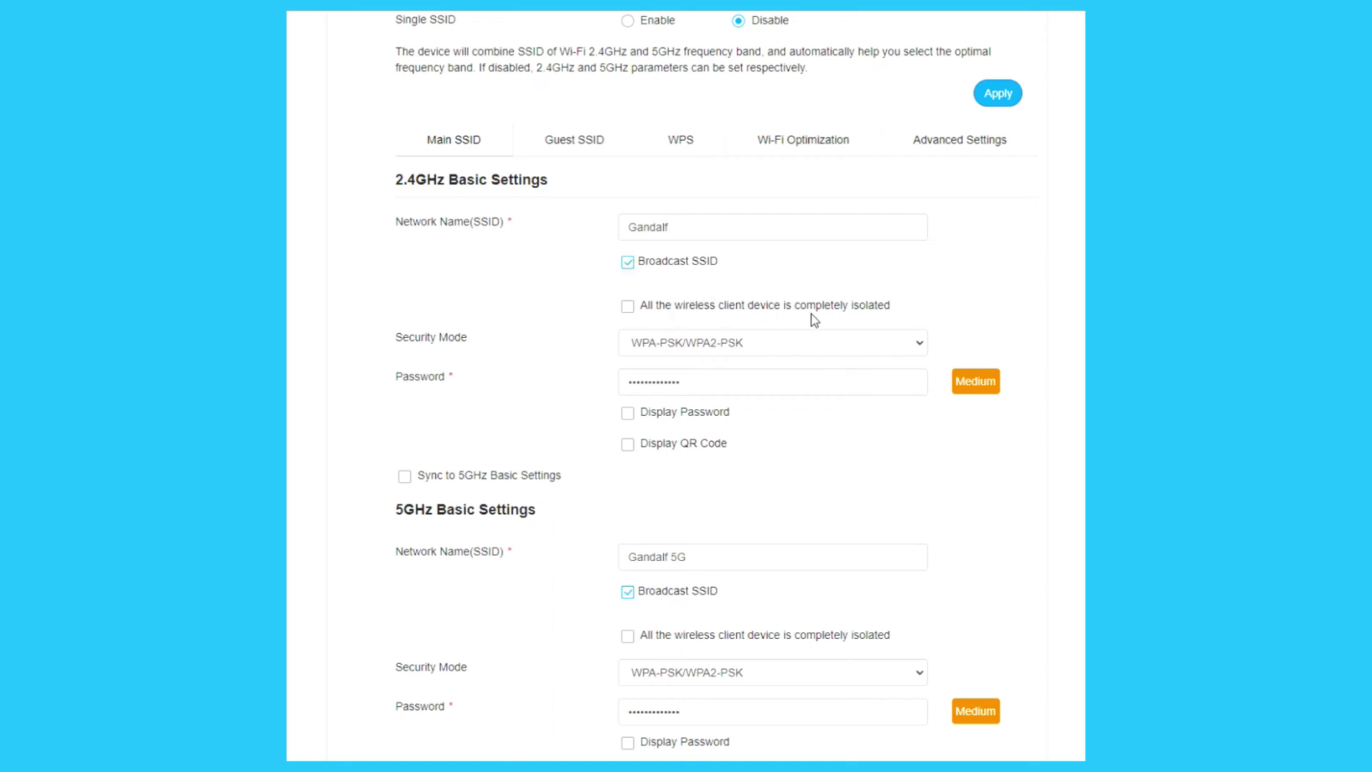
pyautogui.click(628, 308)
pyautogui.click(692, 347)
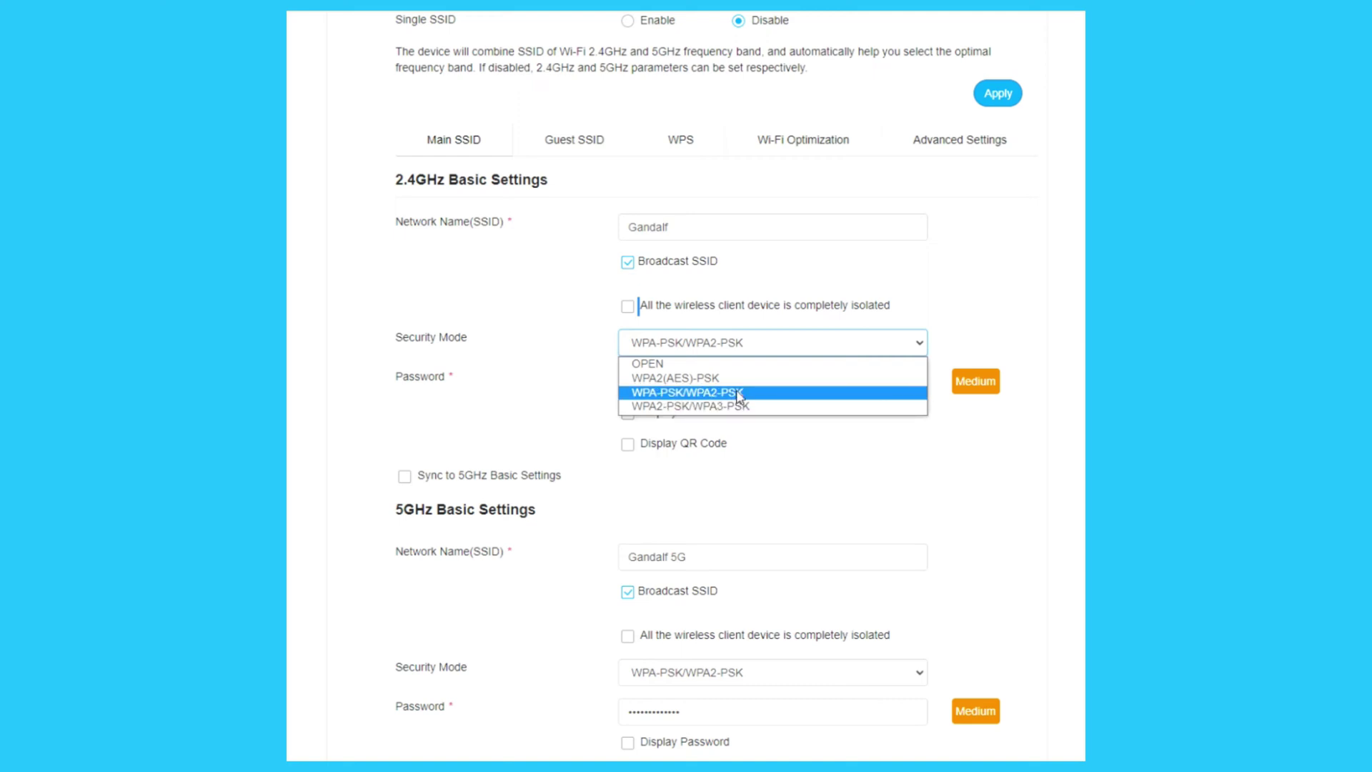
pyautogui.click(756, 394)
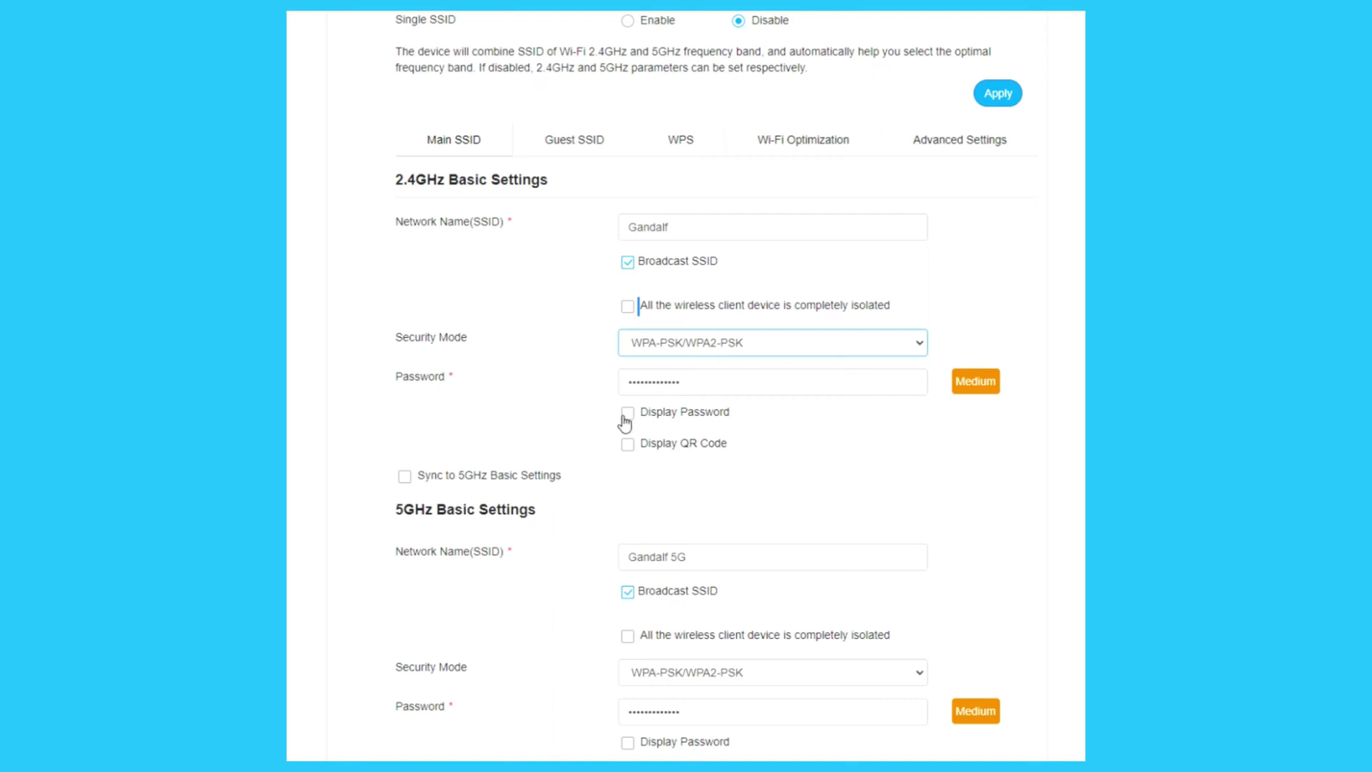
pyautogui.click(643, 460)
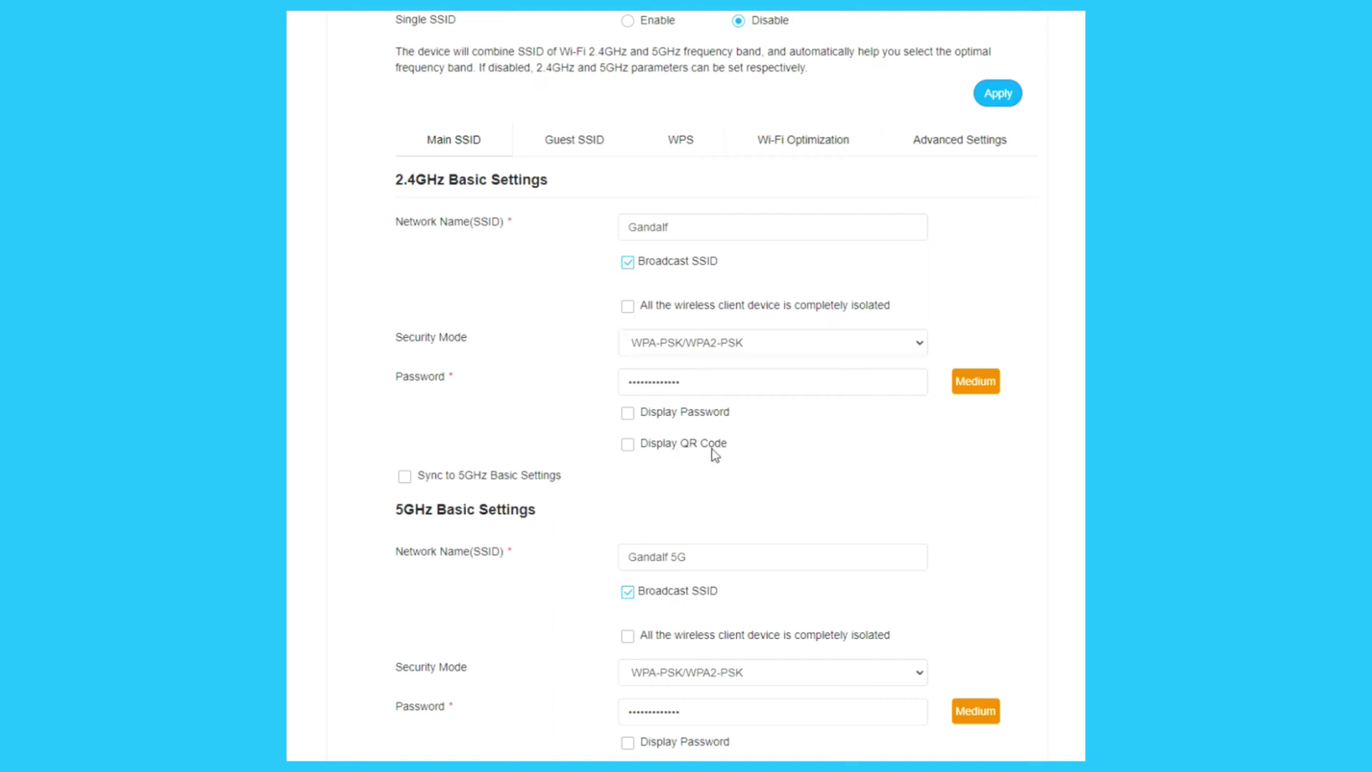
pyautogui.click(628, 446)
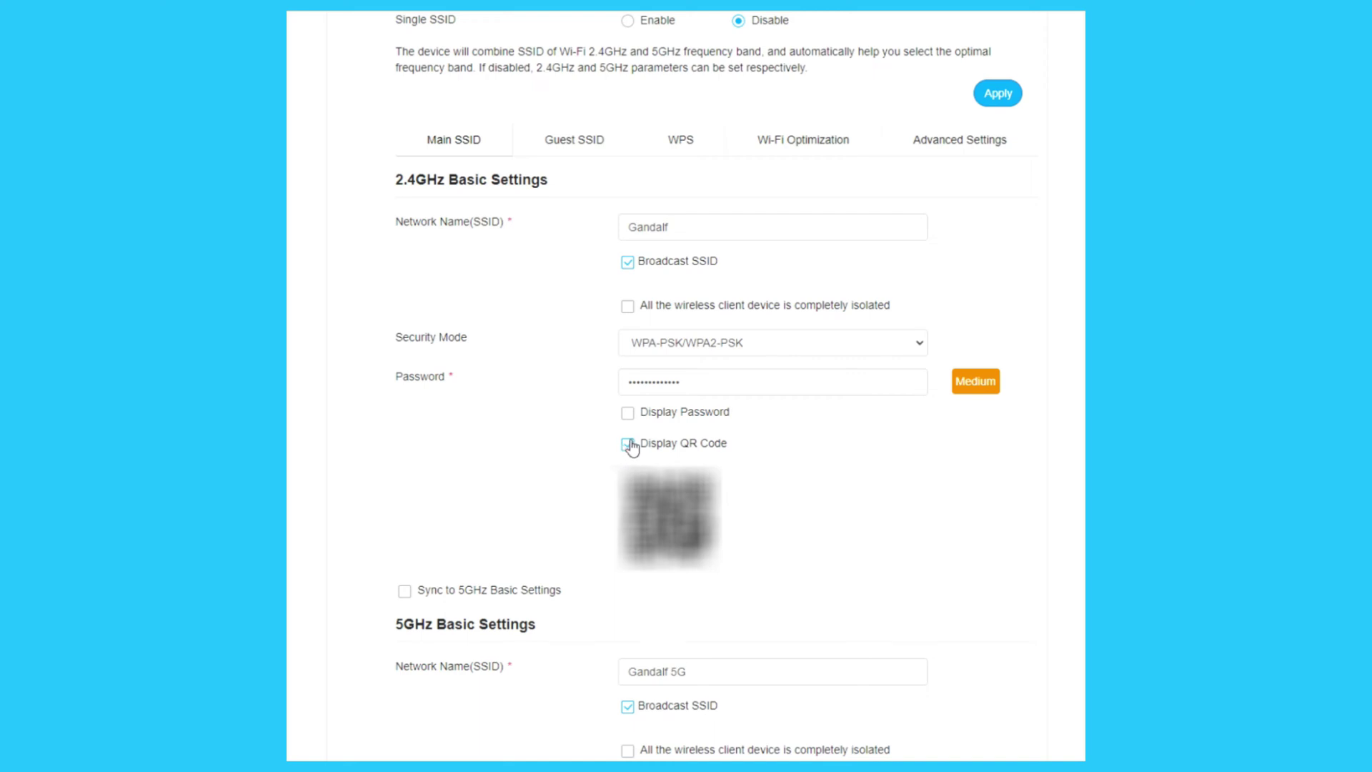
pyautogui.click(628, 446)
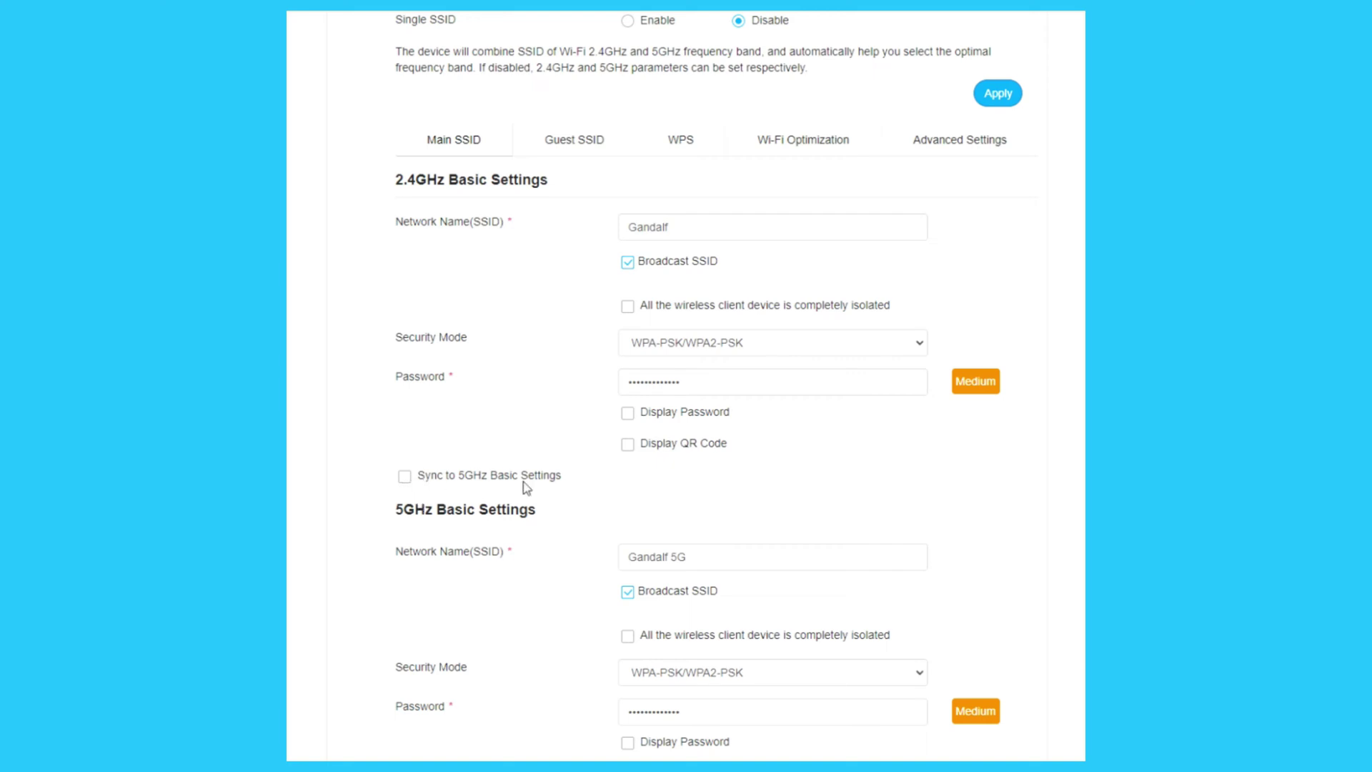
pyautogui.click(404, 477)
pyautogui.scroll(-3, 979, 633)
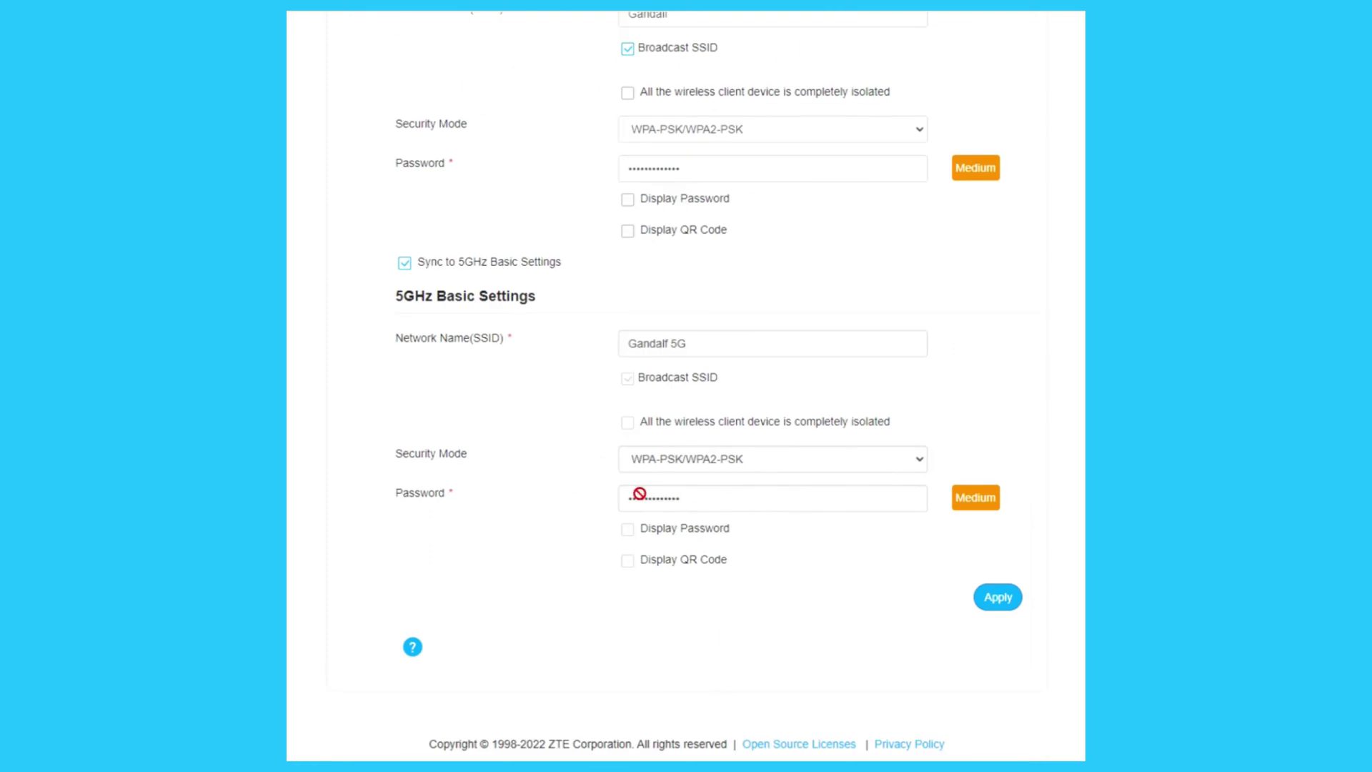
pyautogui.click(405, 263)
pyautogui.scroll(3, 778, 498)
pyautogui.scroll(-3, 778, 499)
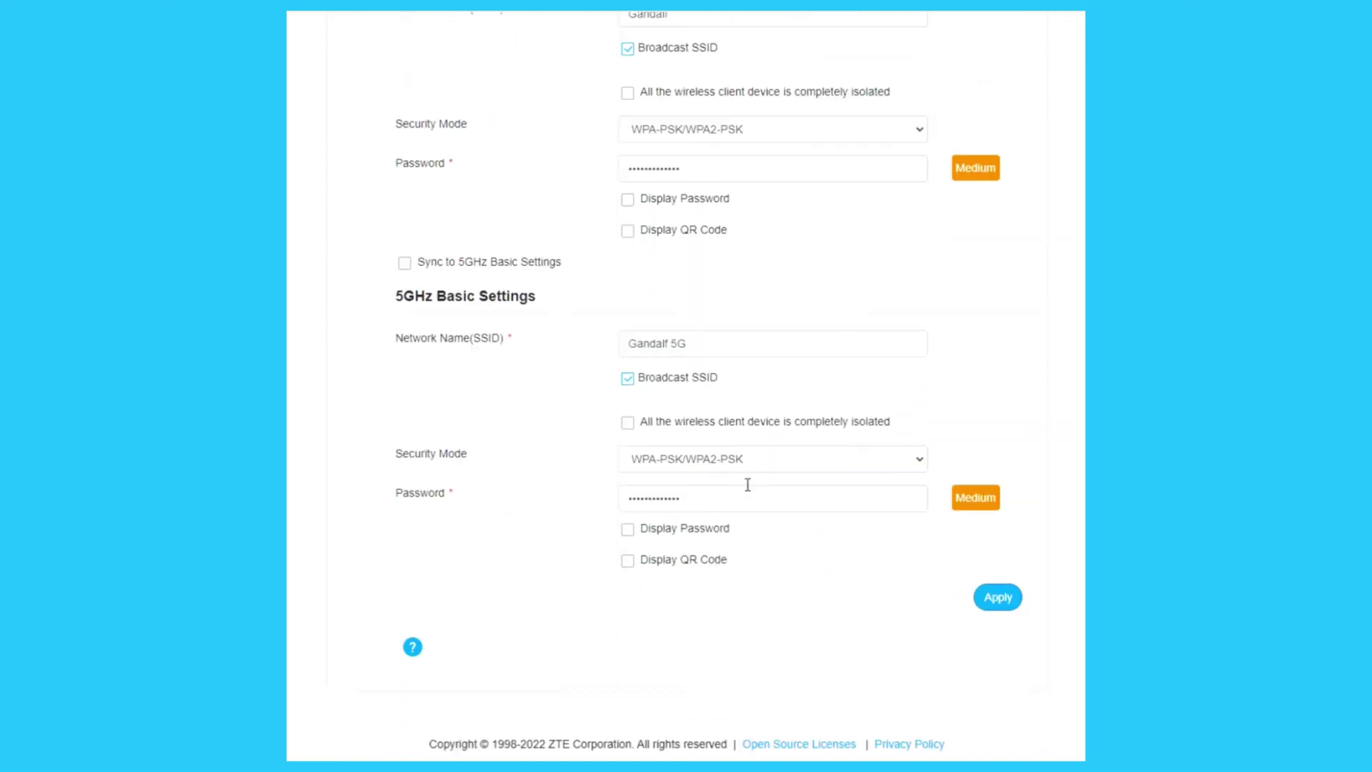
pyautogui.click(703, 460)
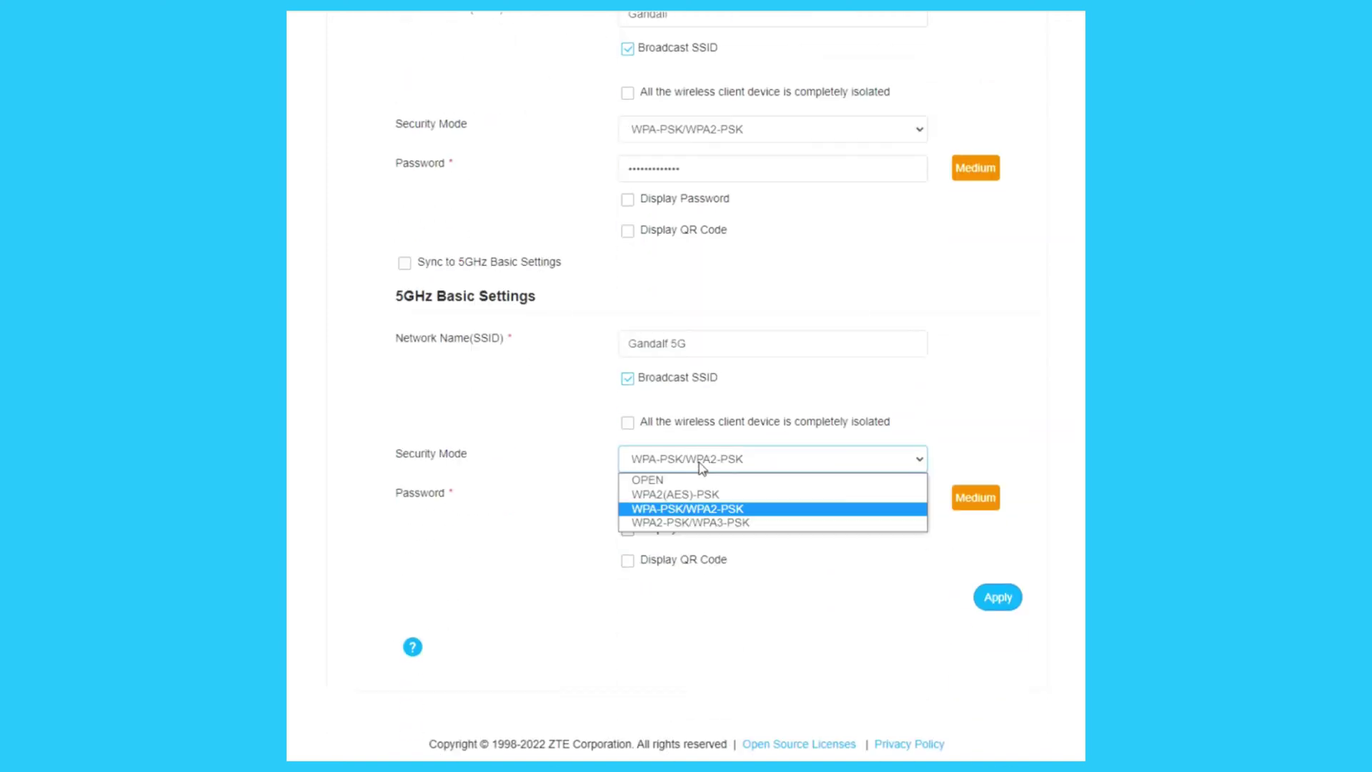
pyautogui.click(707, 508)
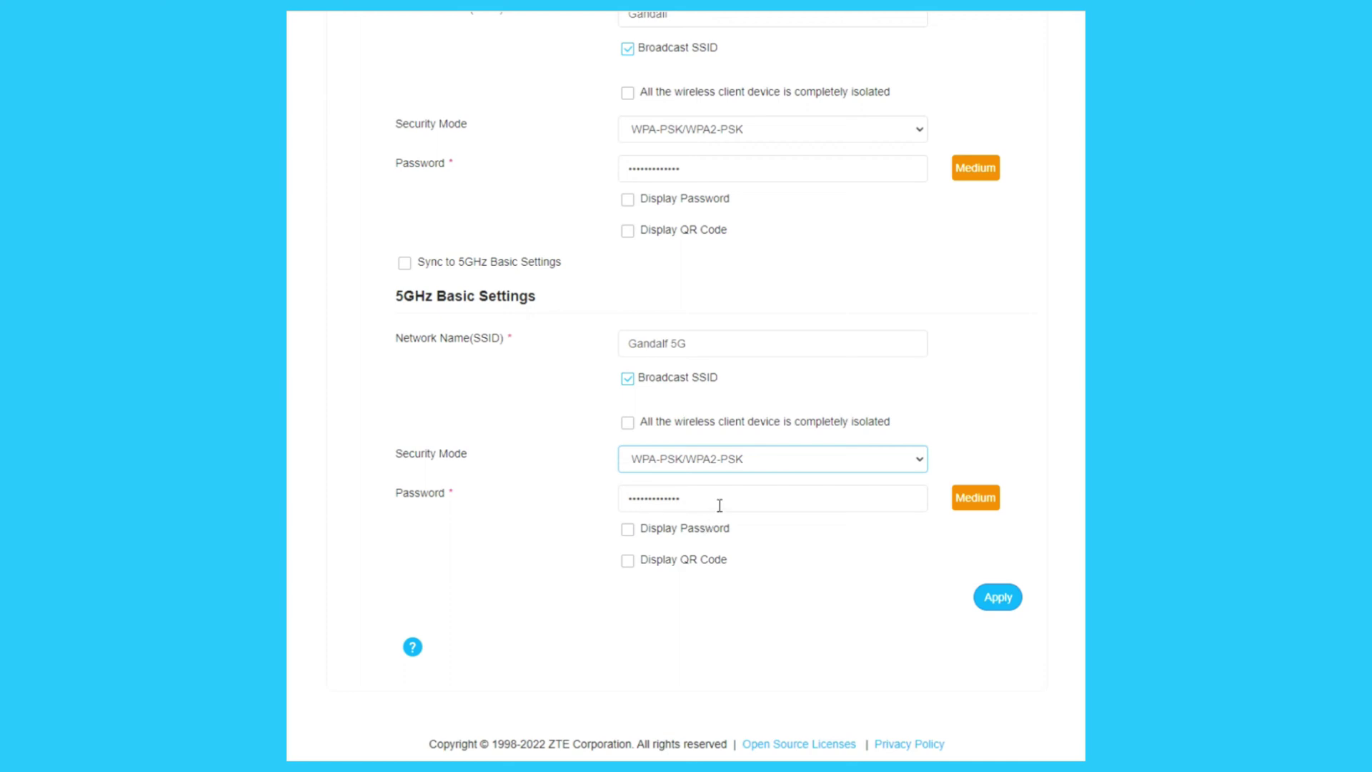
pyautogui.click(628, 565)
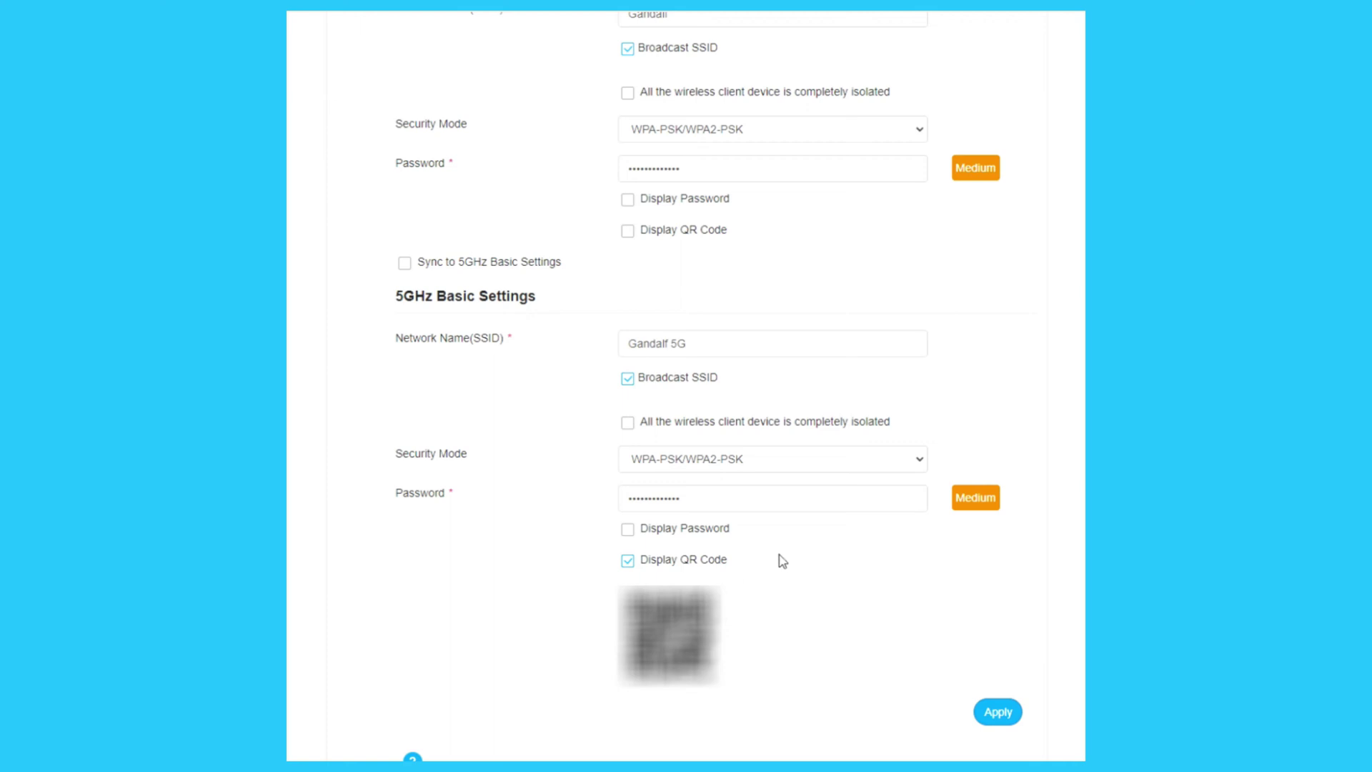
pyautogui.click(628, 564)
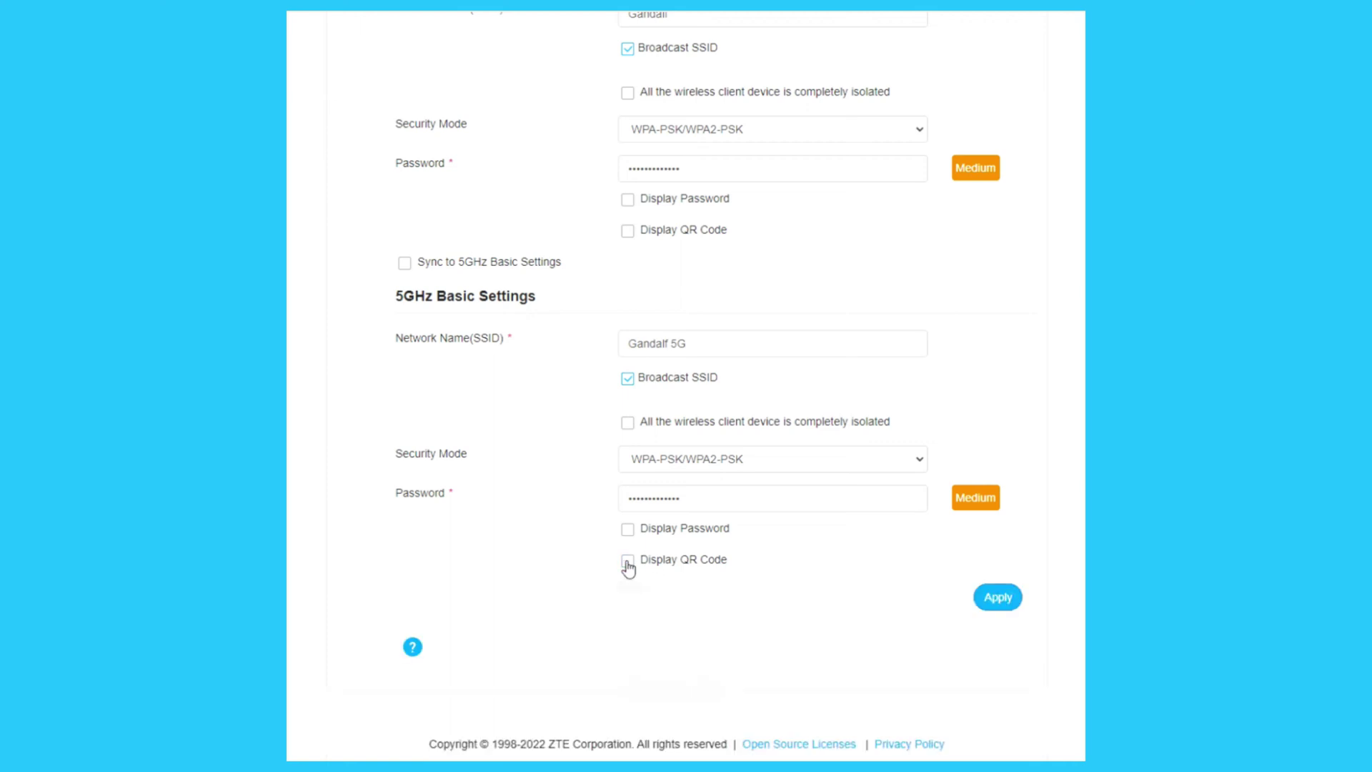
pyautogui.scroll(6, 897, 591)
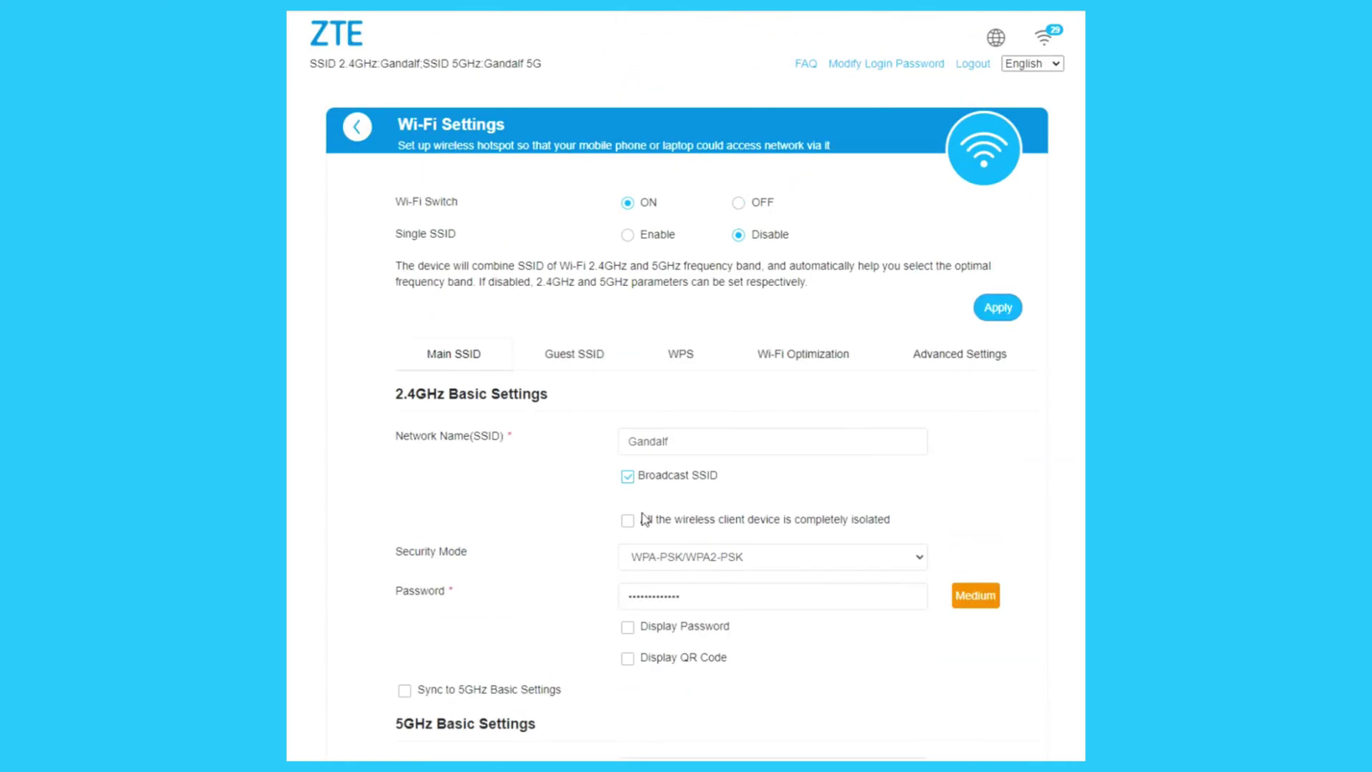
# Step: On the Guest SSID tab, enable the guest network with a 4 hours time limit
pyautogui.click(588, 361)
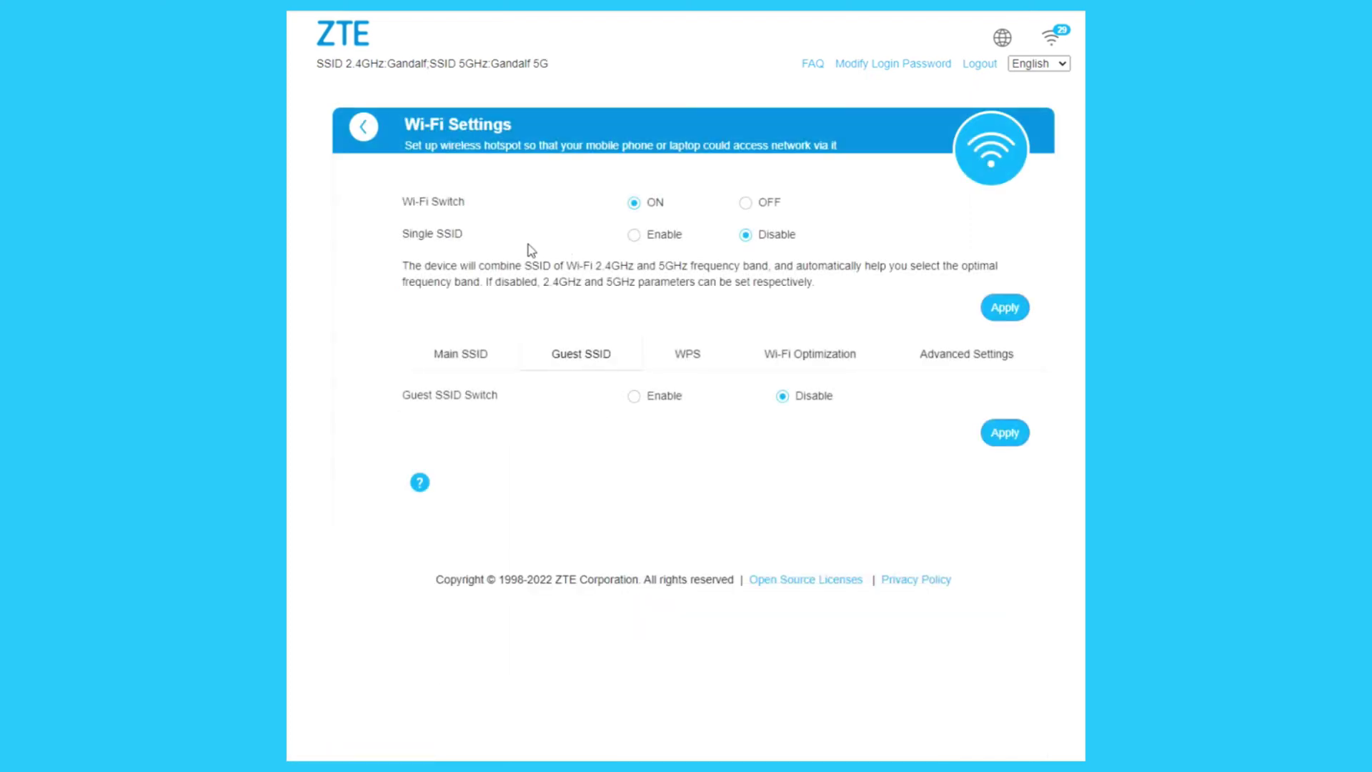
pyautogui.click(632, 397)
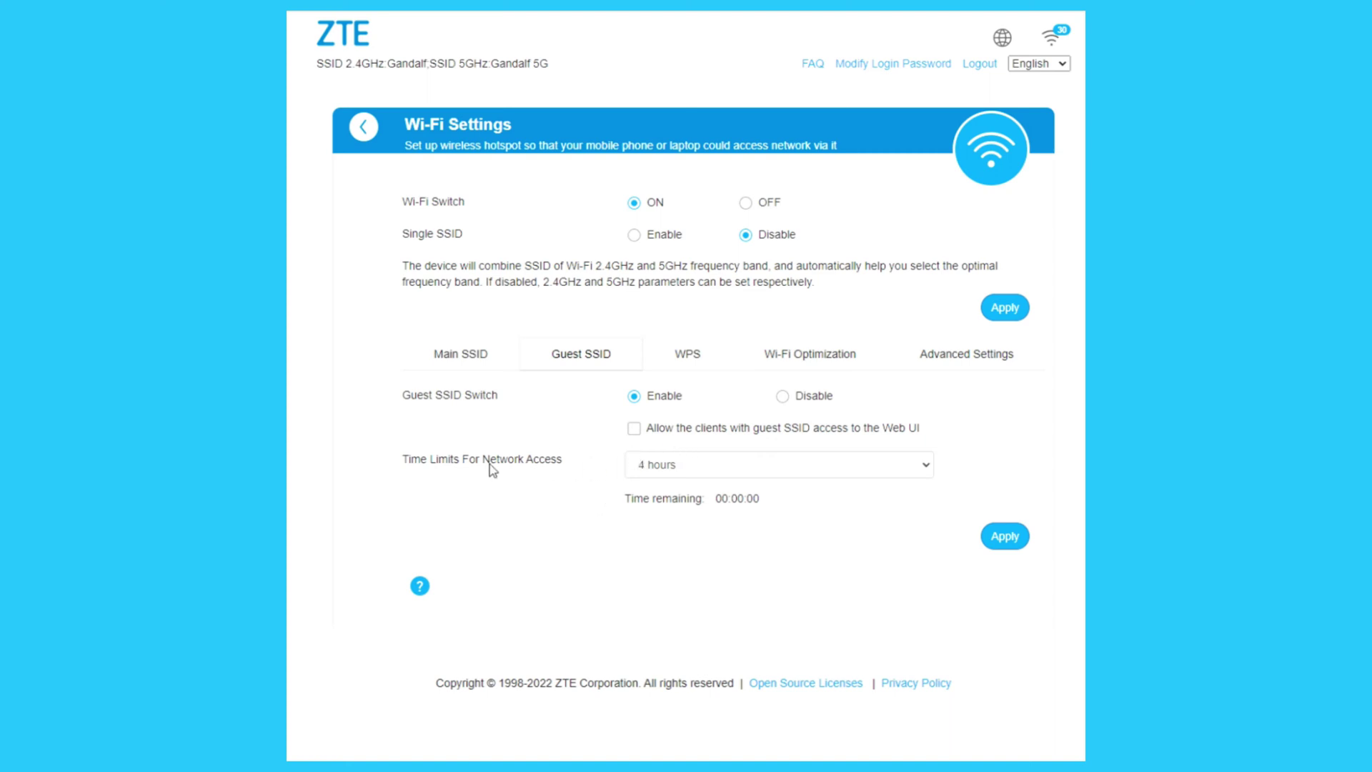
pyautogui.click(632, 470)
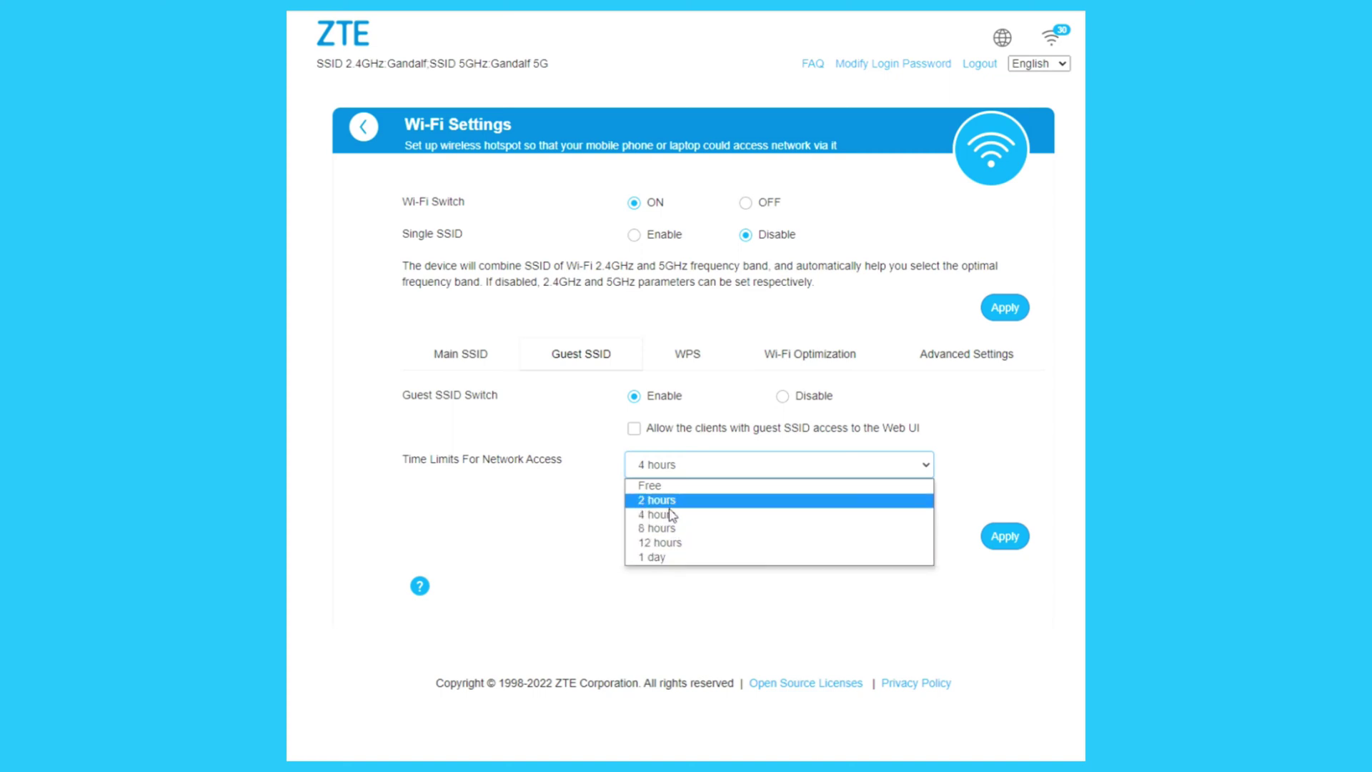
pyautogui.click(541, 521)
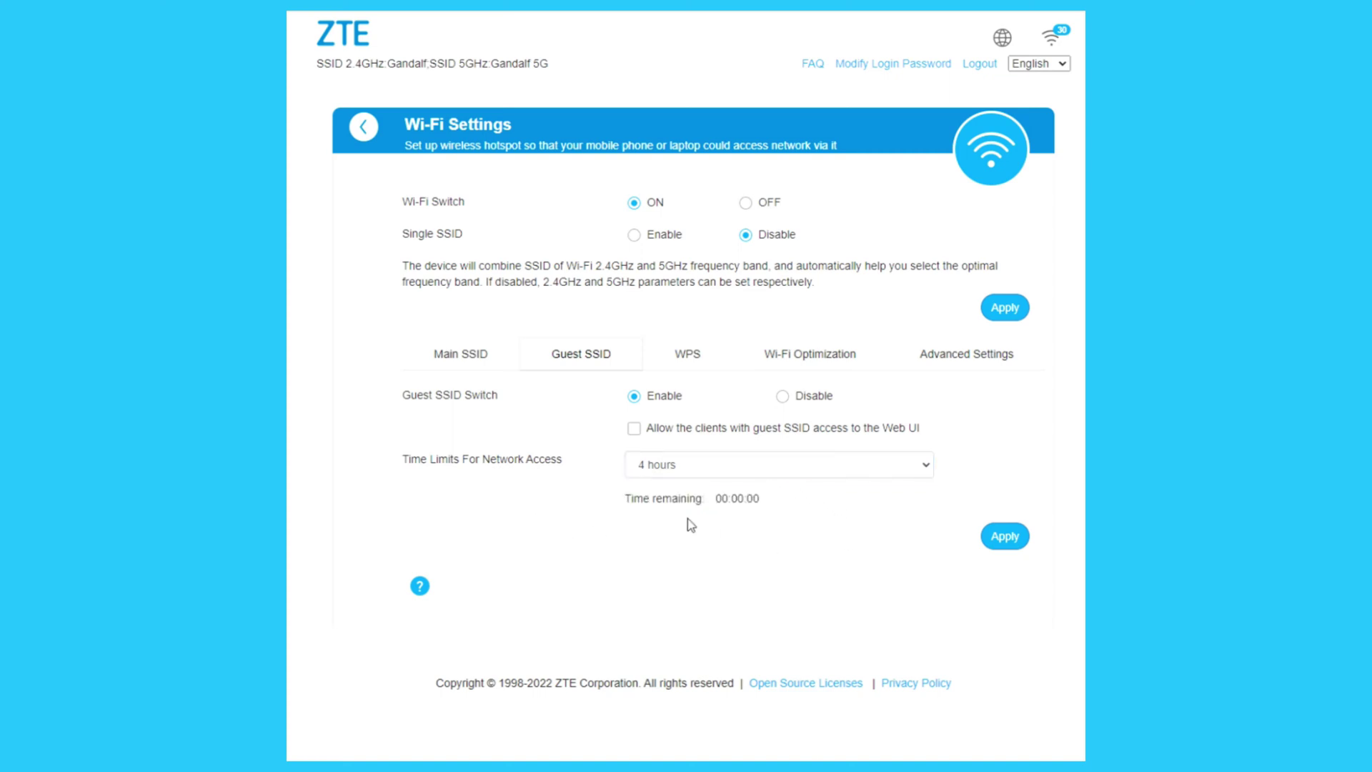
# Step: Disable the guest network and toggle 2.4GHz WPS between PIN and PBC, ending on PIN
pyautogui.click(782, 396)
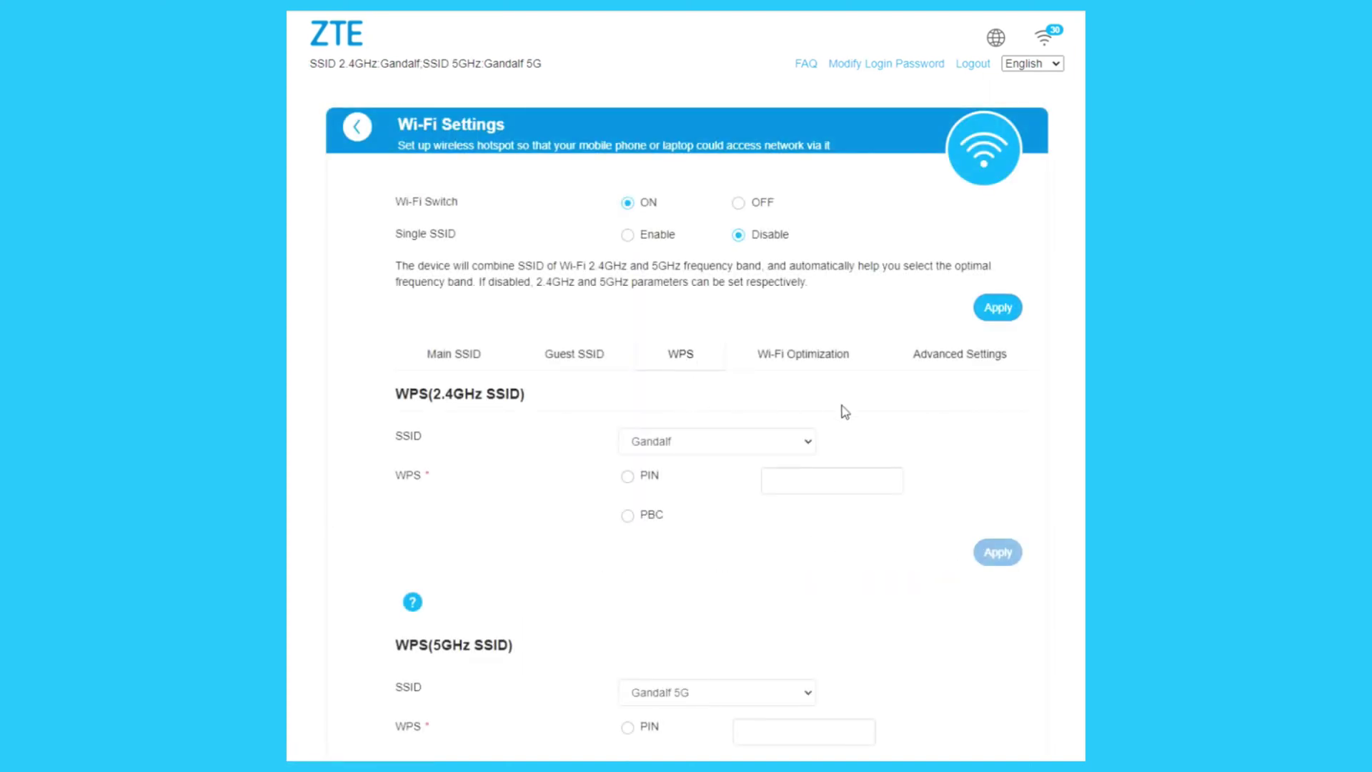
pyautogui.scroll(-3, 768, 367)
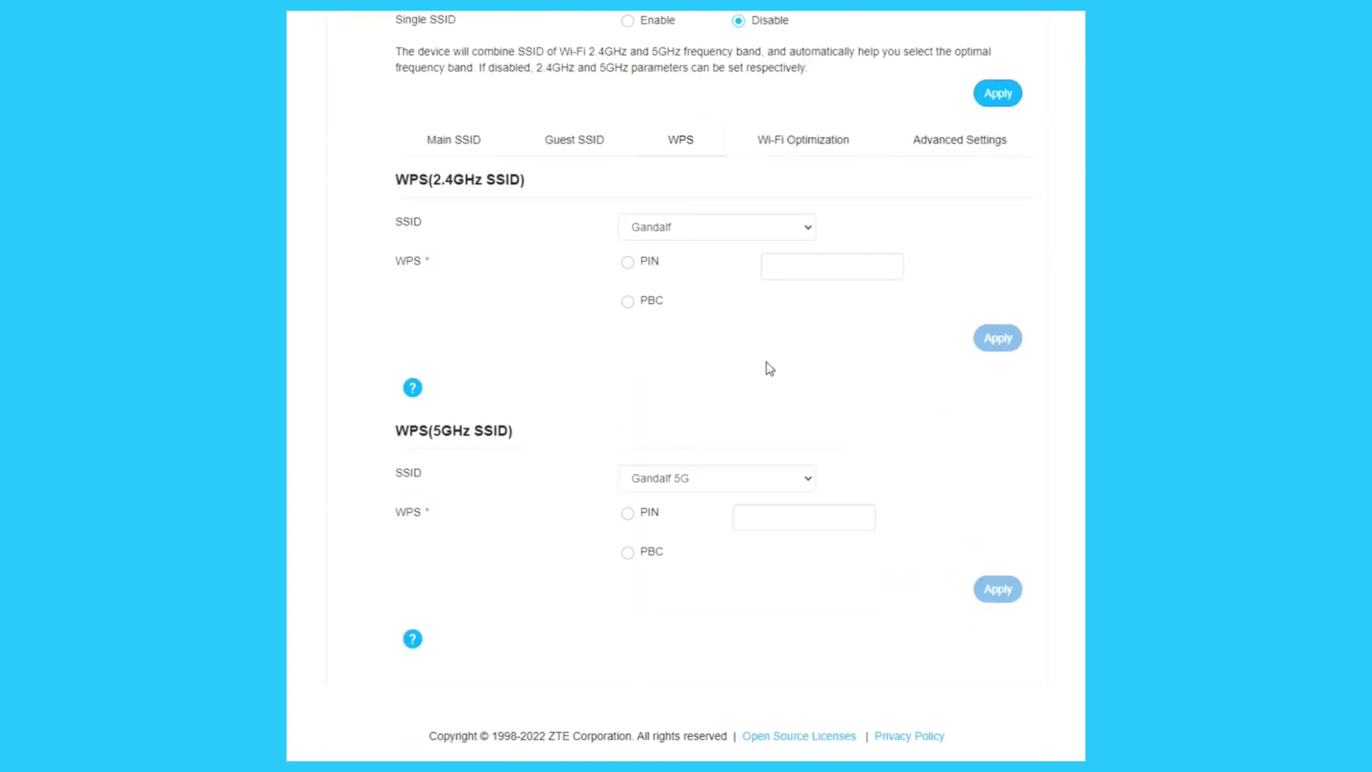
pyautogui.click(627, 262)
pyautogui.click(628, 302)
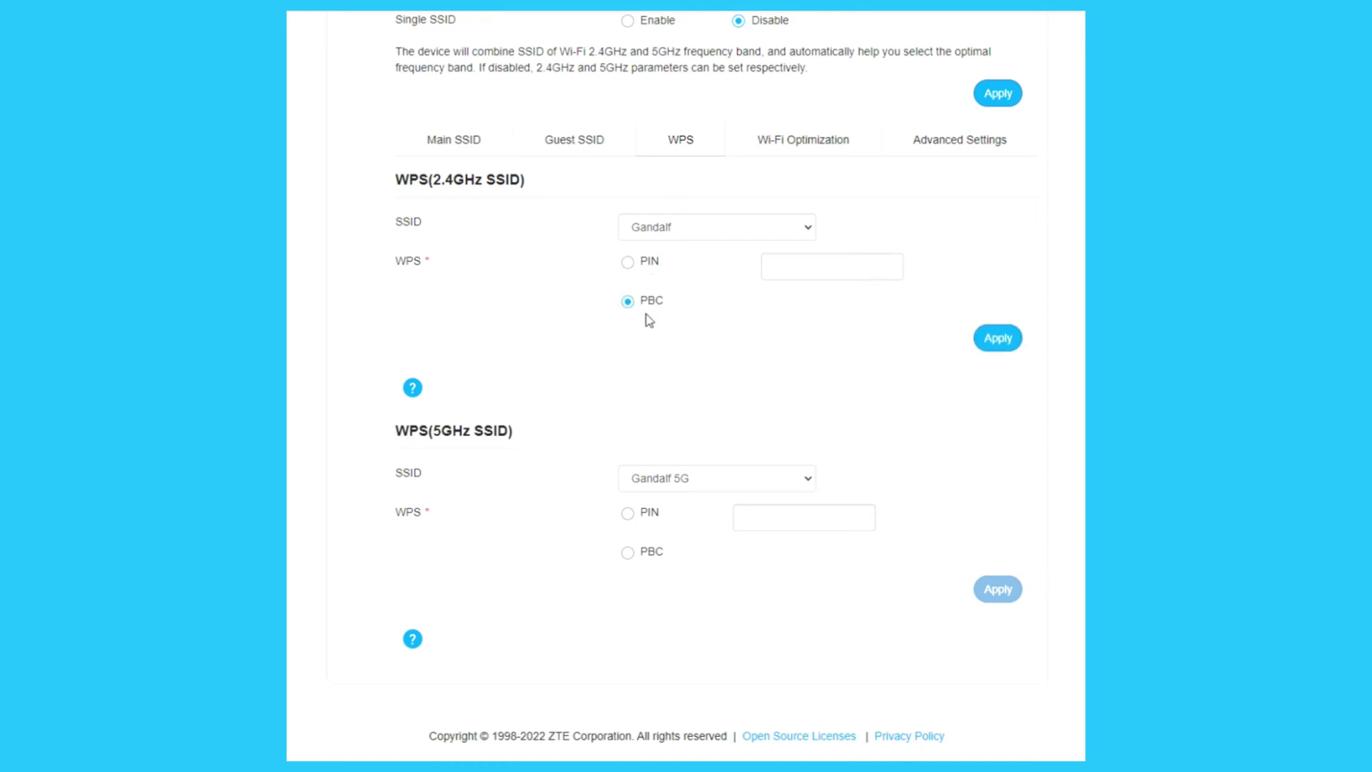
pyautogui.click(629, 262)
pyautogui.scroll(3, 741, 447)
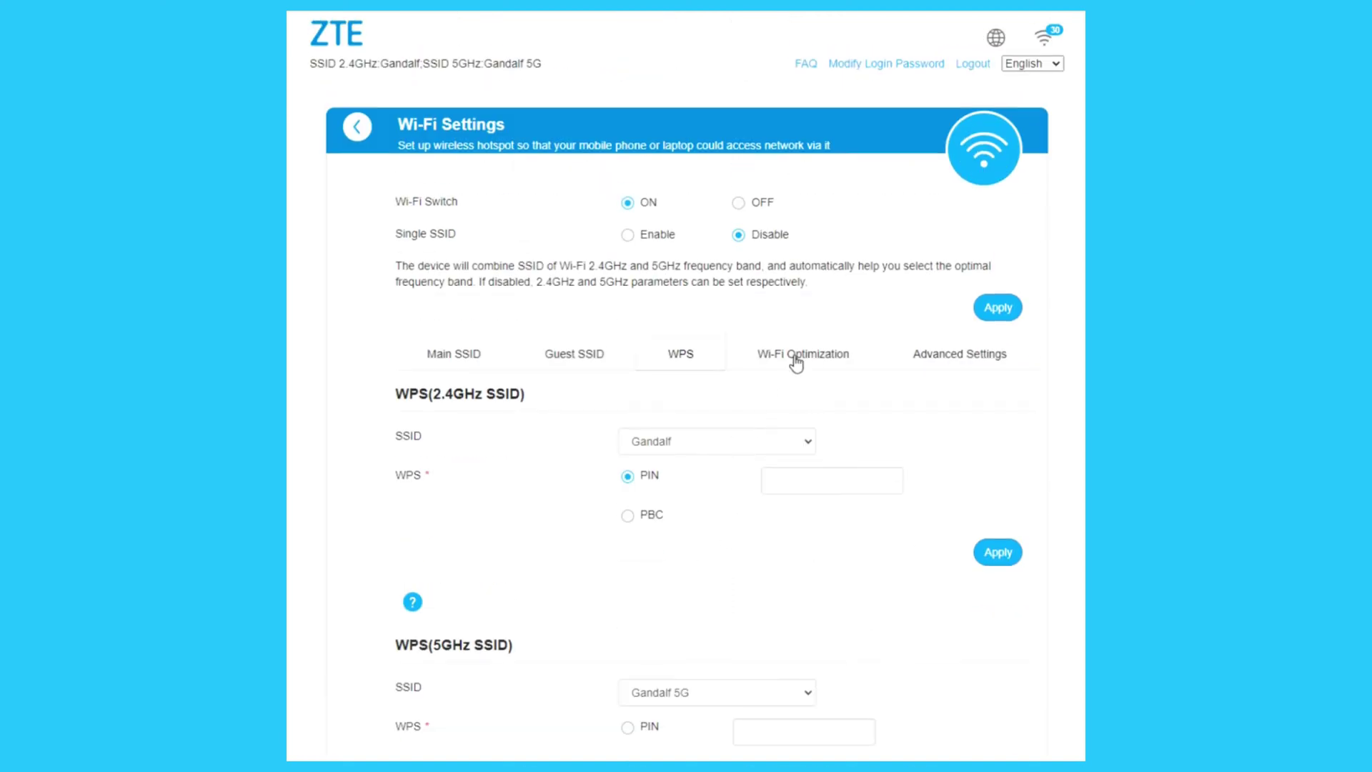
# Step: On the Wi-Fi Optimization tab, toggle Auto Optimization on, then back to Disable
pyautogui.click(796, 361)
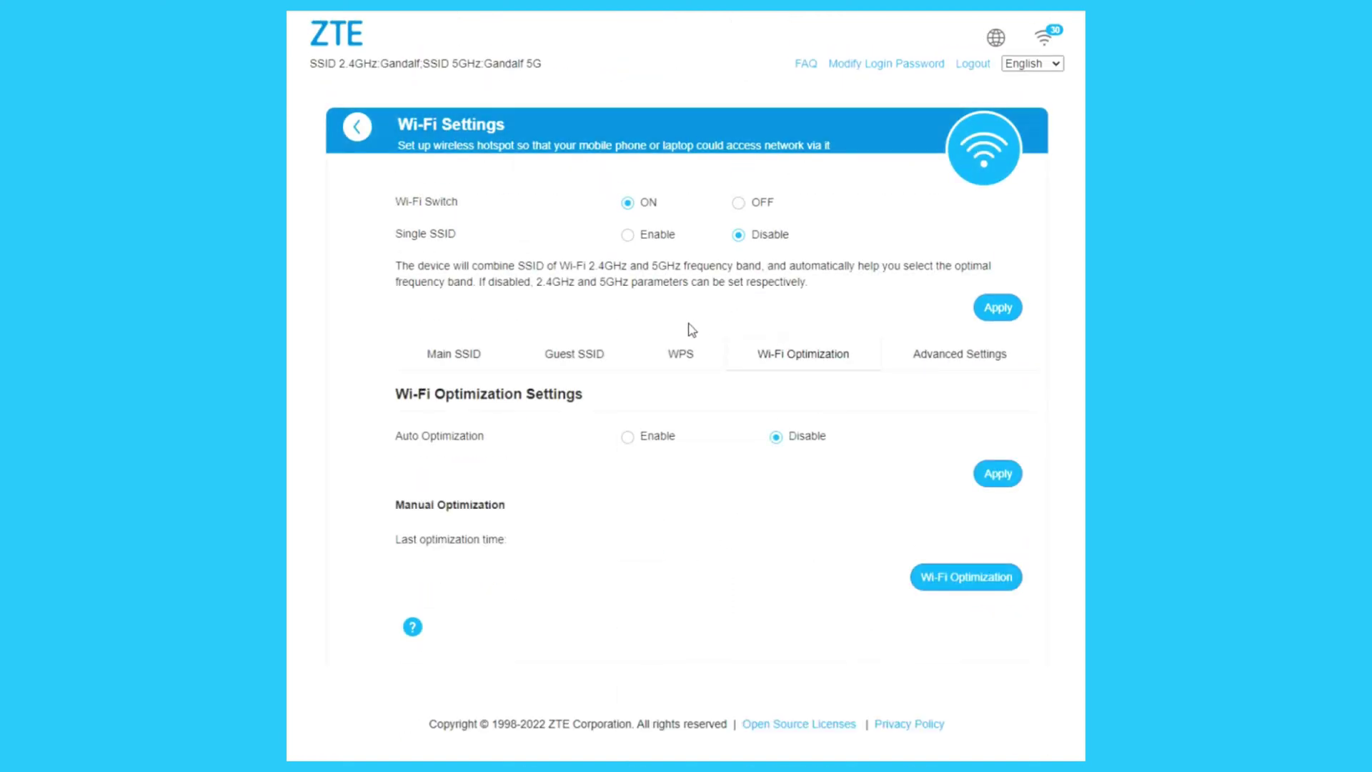
pyautogui.click(627, 438)
pyautogui.click(776, 438)
# Step: In Advanced Settings, toggle Wi-Fi 5 Mode on and back off
pyautogui.scroll(-1, 807, 558)
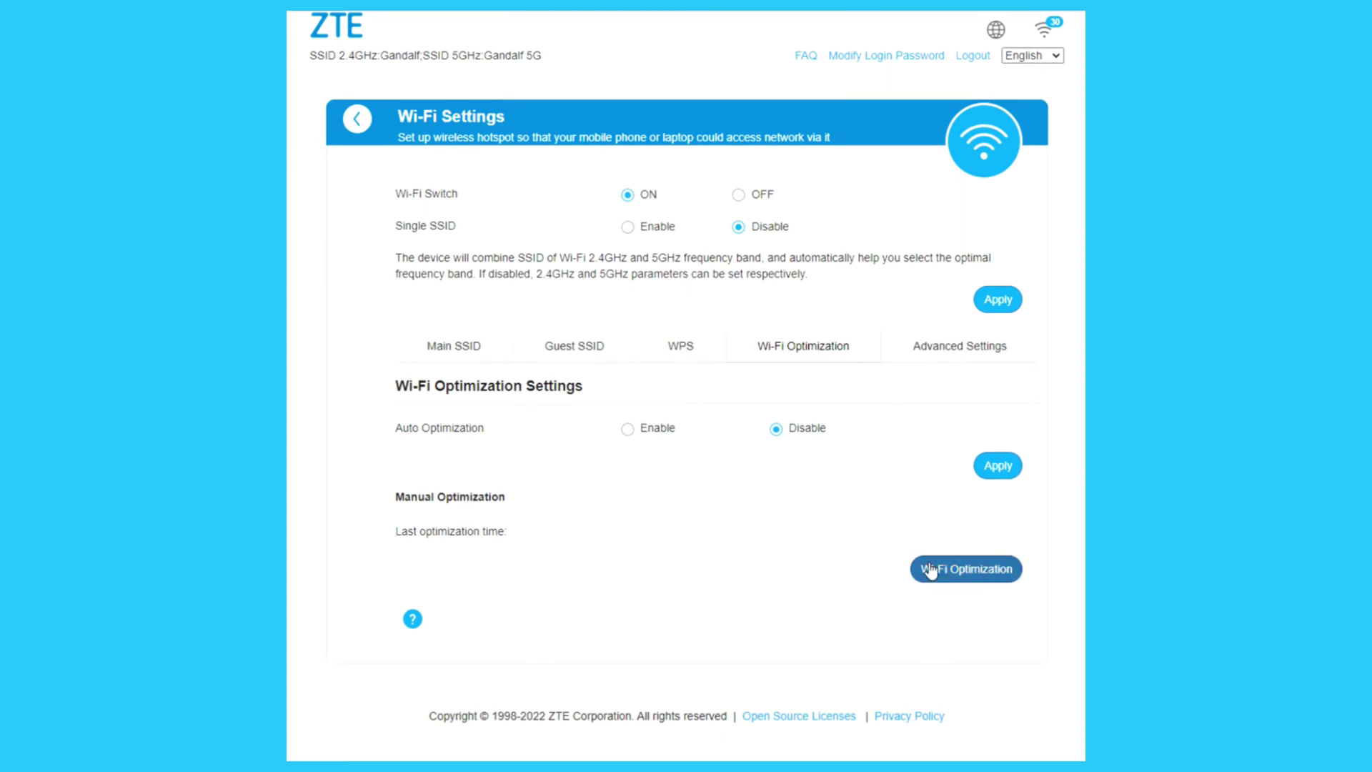
pyautogui.click(961, 348)
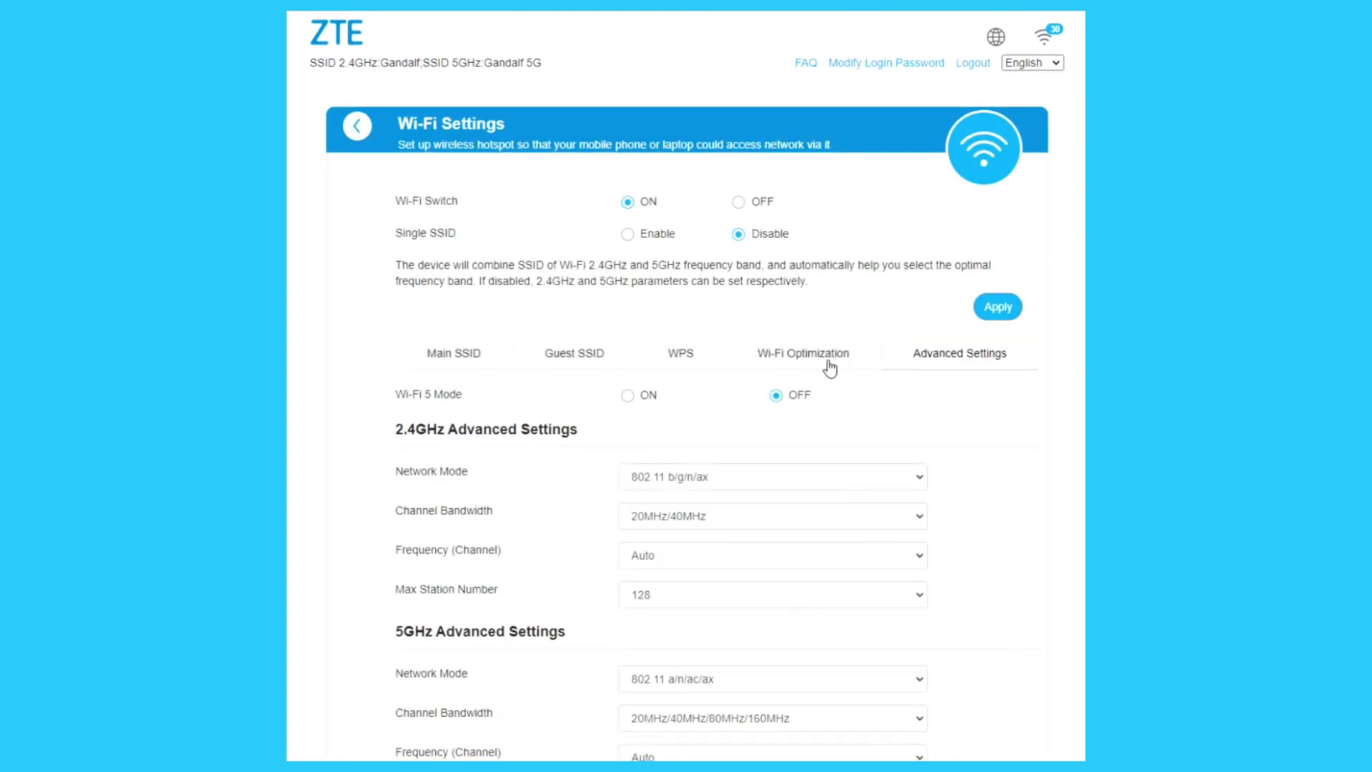
pyautogui.scroll(-3, 824, 358)
pyautogui.click(628, 183)
pyautogui.click(776, 184)
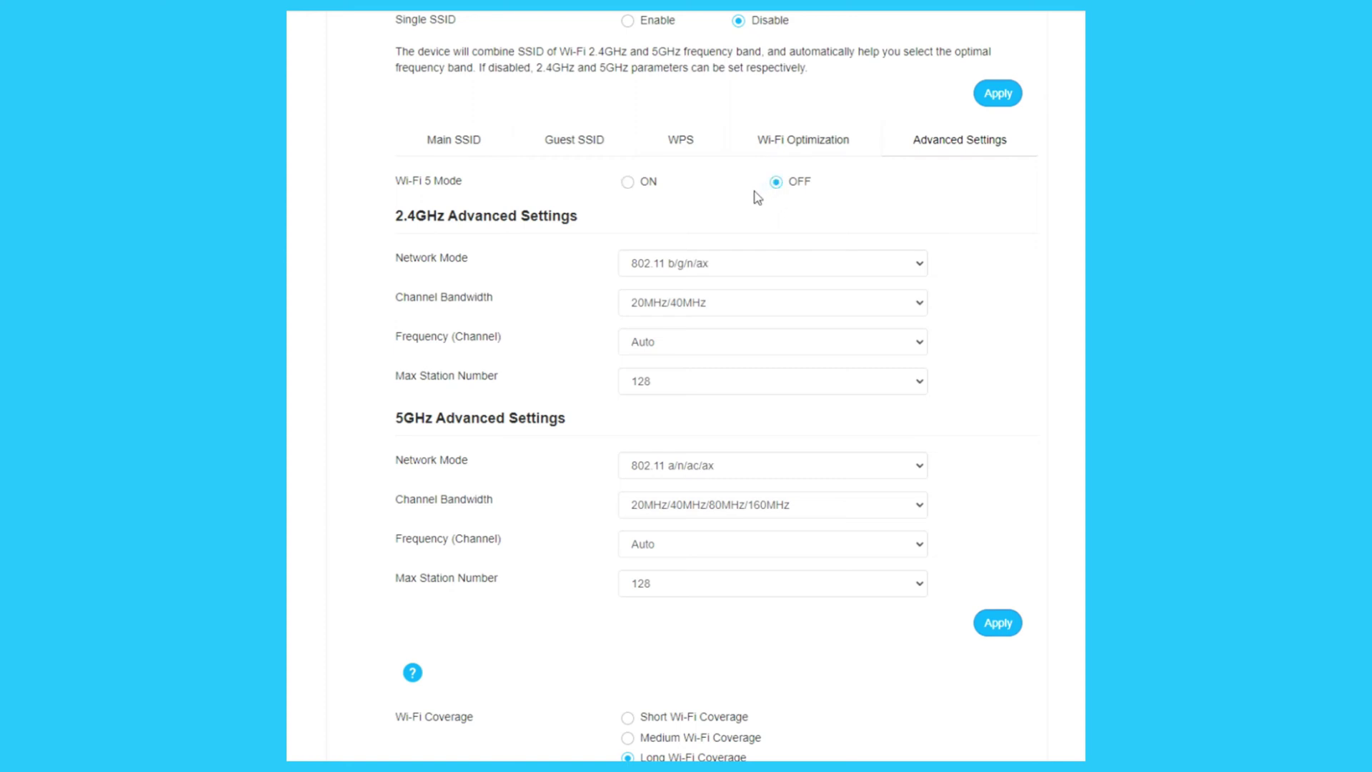
# Step: Keep 2.4GHz at 802.11 b/g/n/ax, 20MHz/40MHz, channel Auto and 128 max stations
pyautogui.click(672, 271)
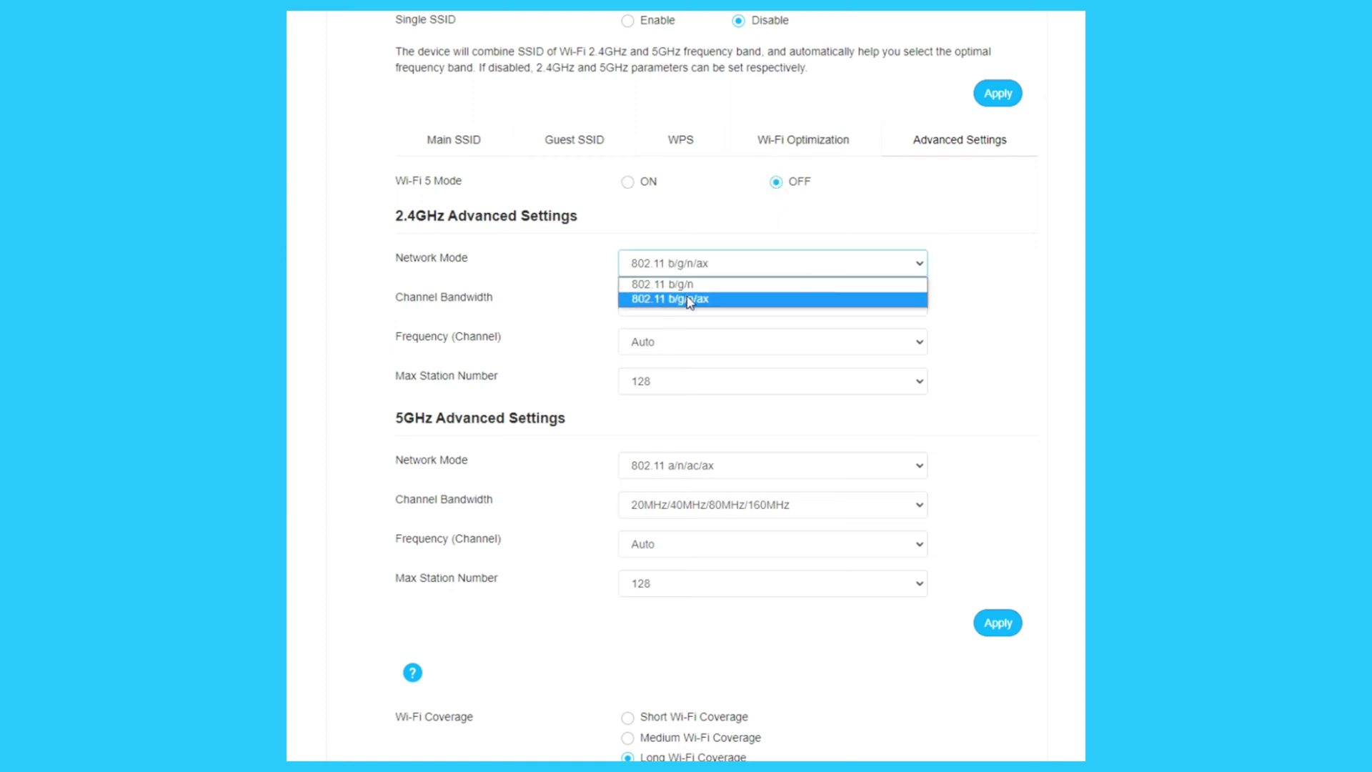
pyautogui.click(686, 300)
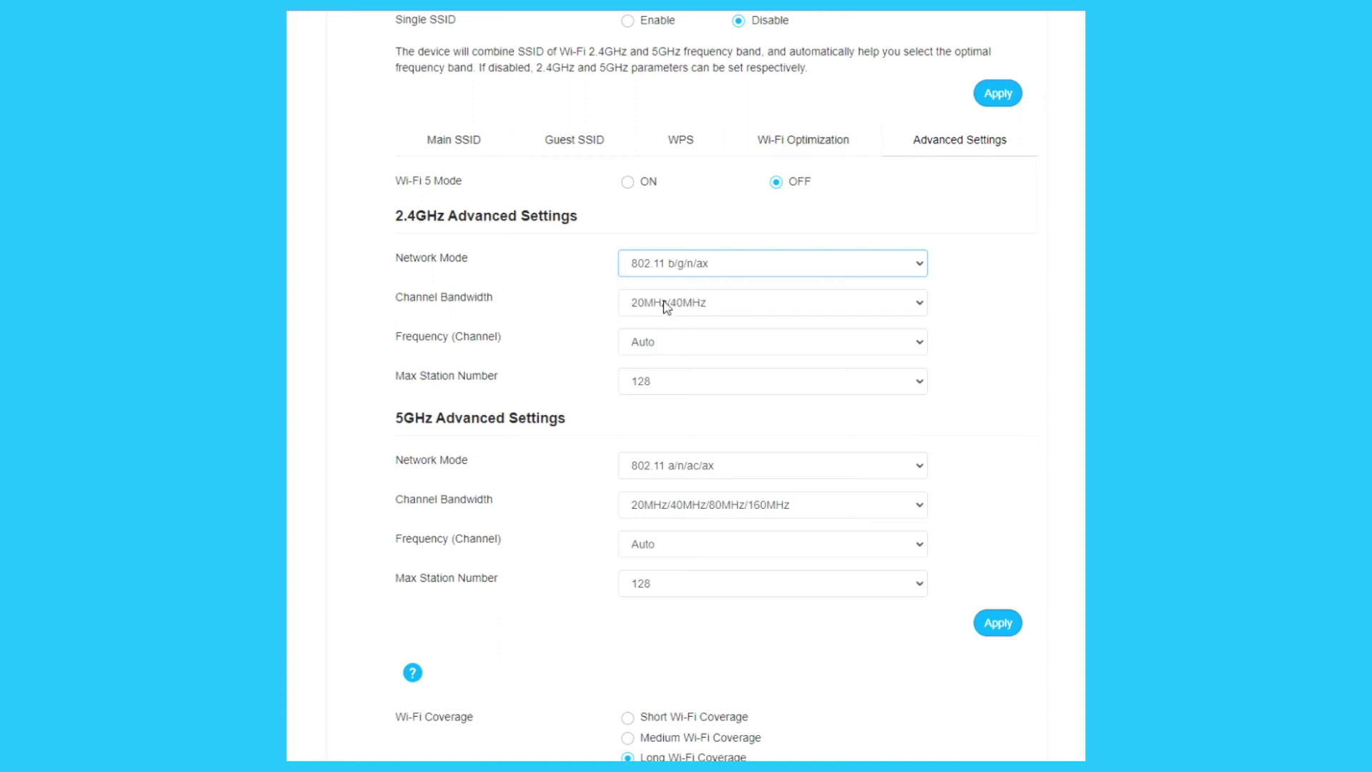
pyautogui.click(666, 306)
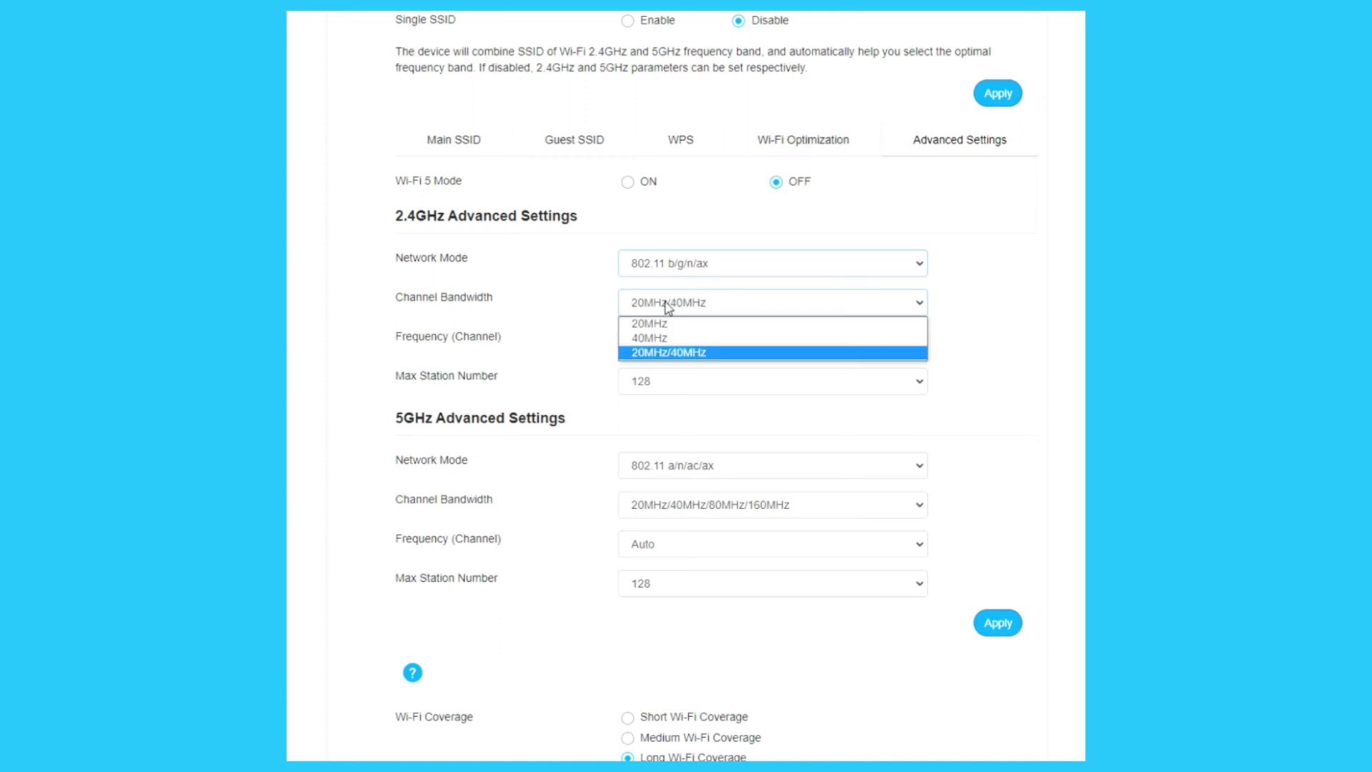
pyautogui.click(690, 355)
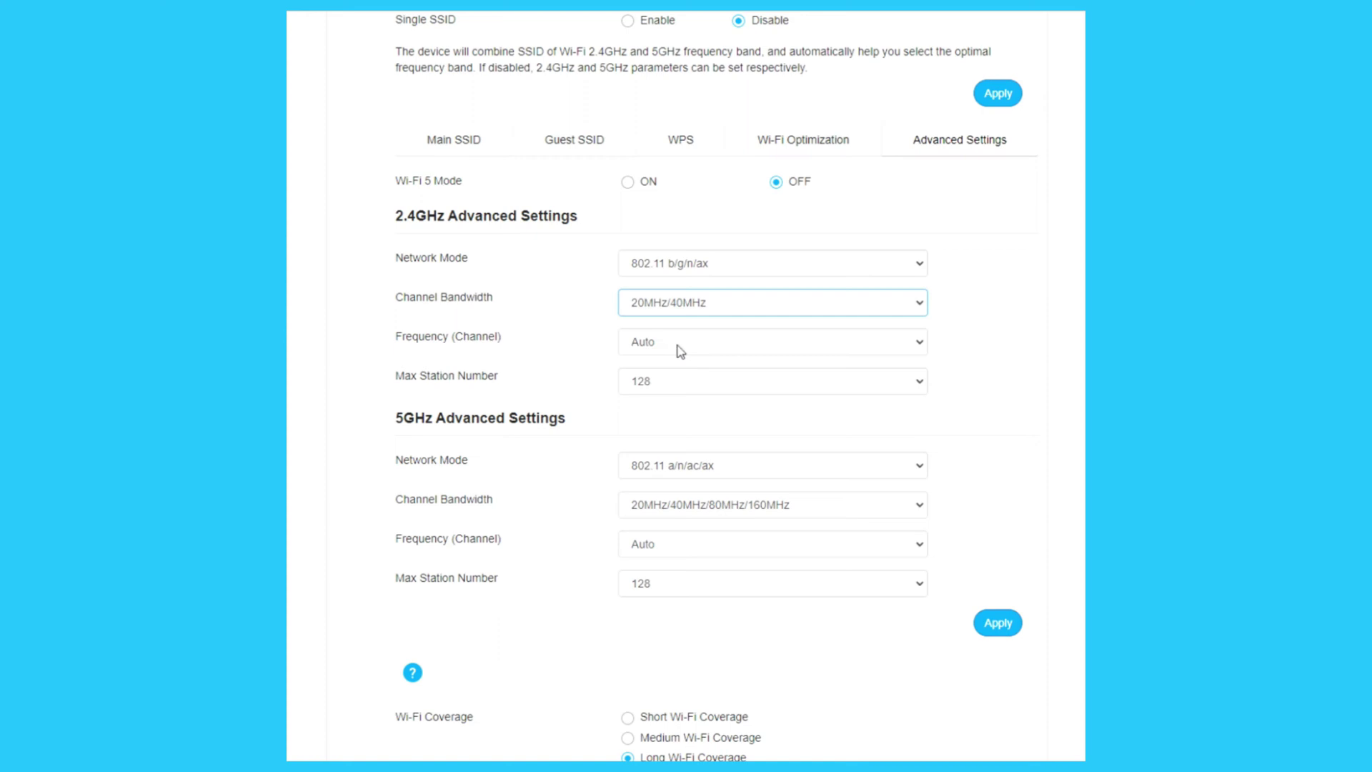
pyautogui.click(676, 346)
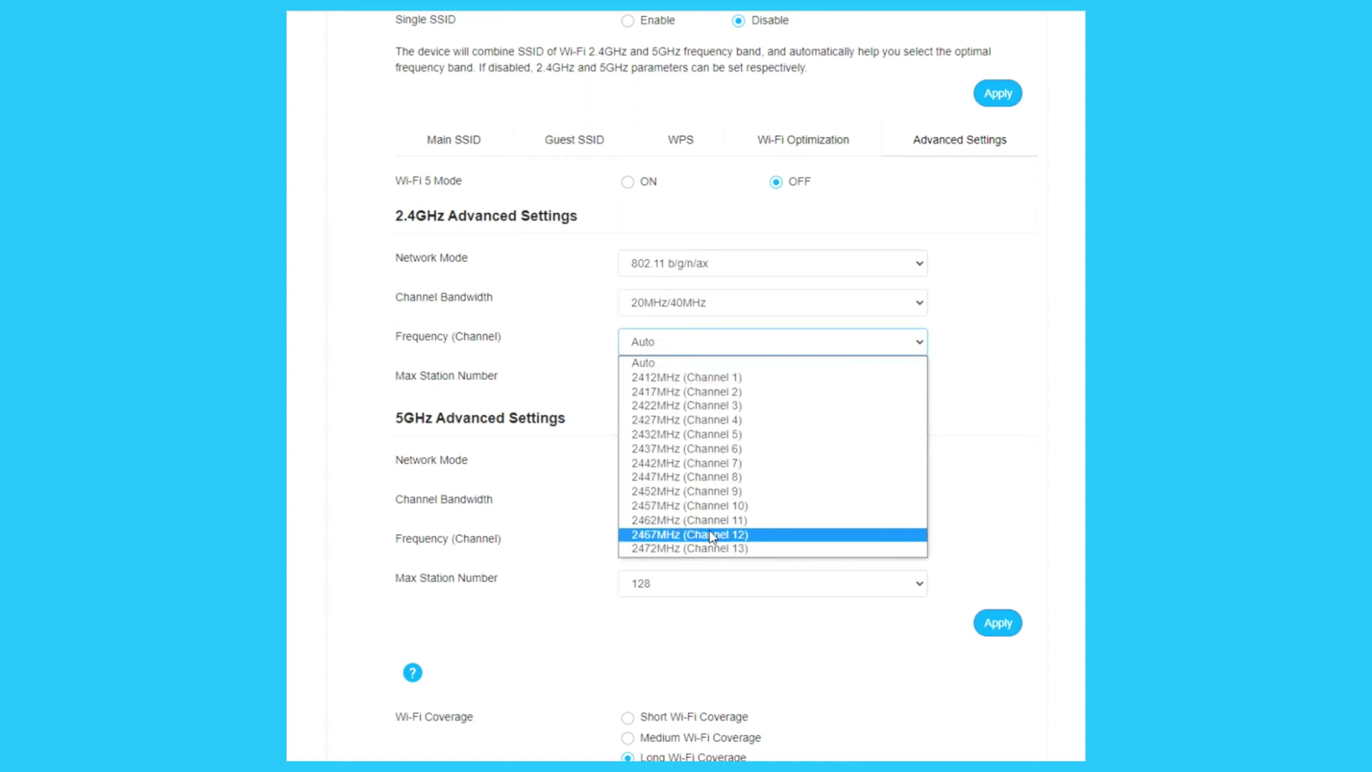
pyautogui.click(580, 357)
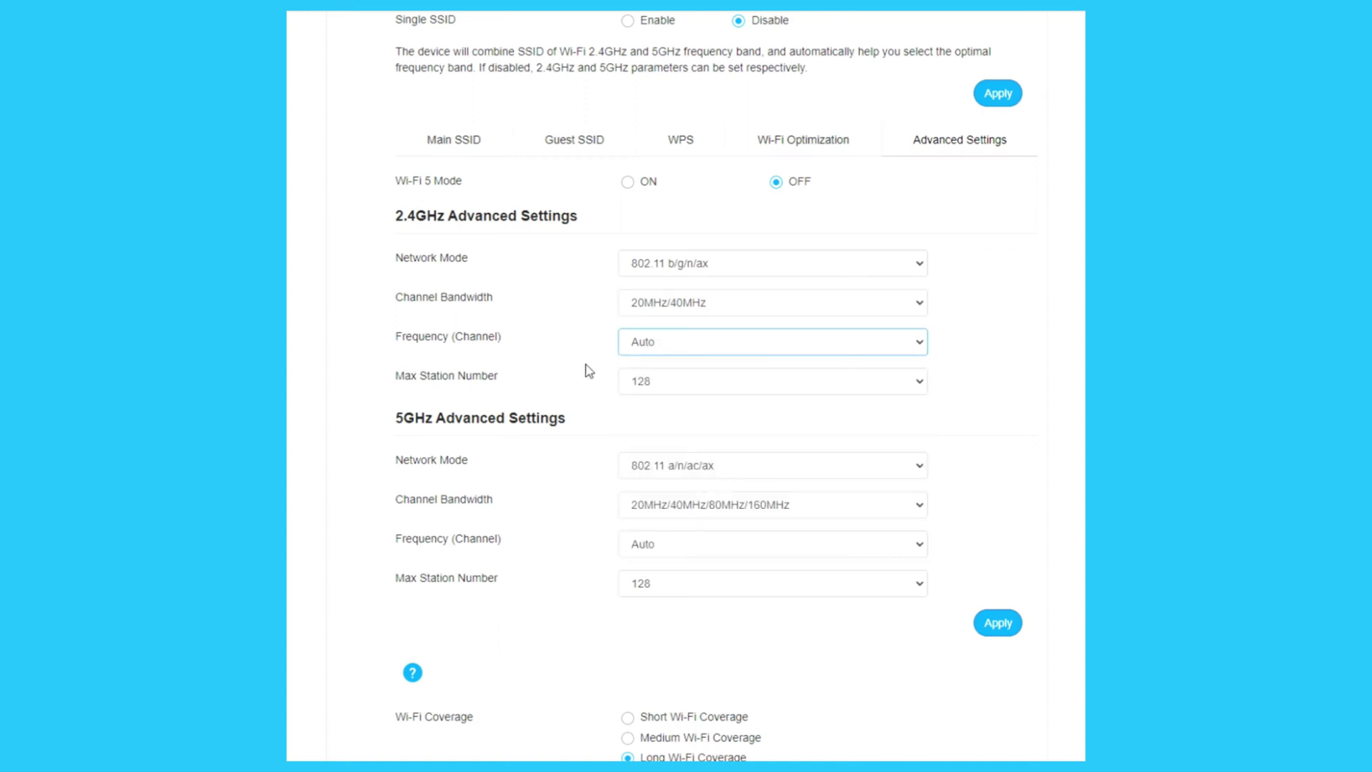
pyautogui.click(697, 382)
pyautogui.scroll(15, 717, 474)
pyautogui.scroll(-15, 716, 448)
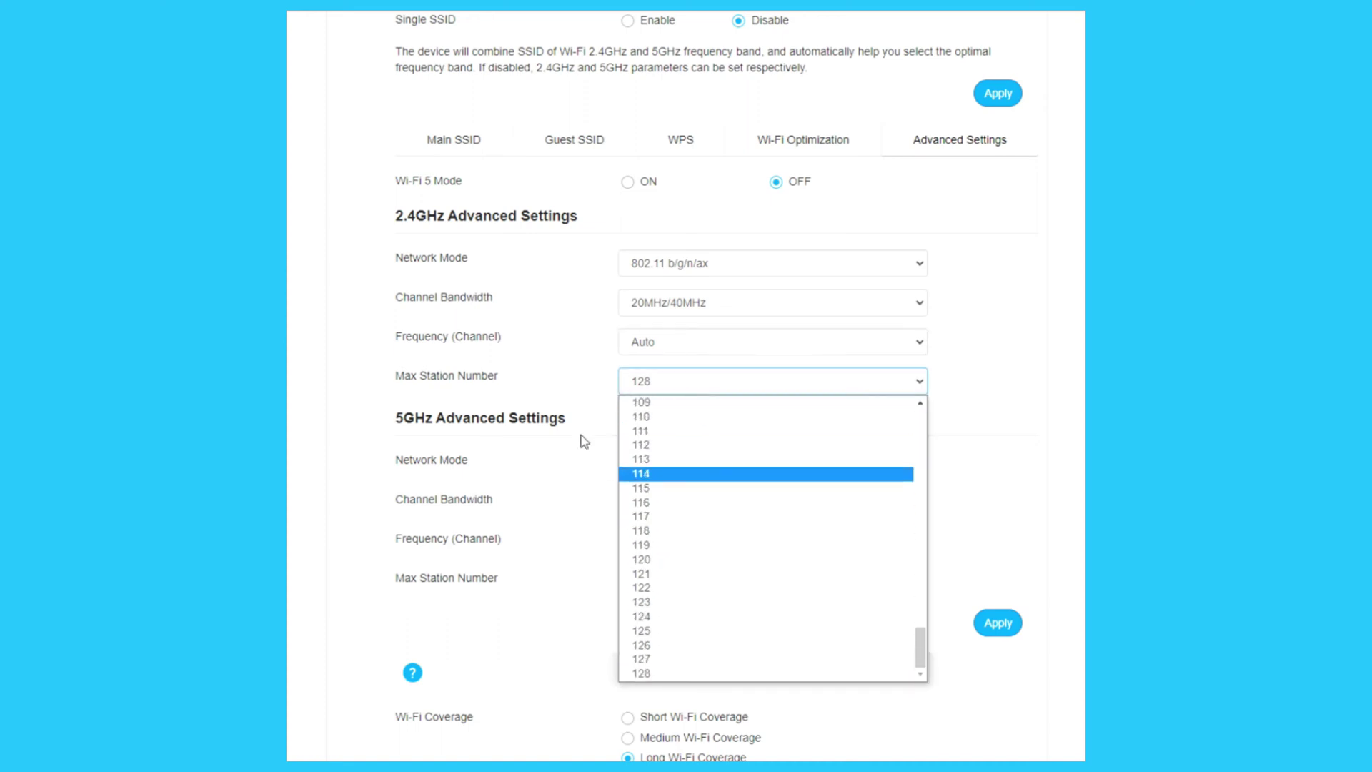
pyautogui.click(552, 380)
# Step: Keep 5GHz at 802.11 a/n/ac/ax, 20MHz/40MHz/80MHz/160MHz and channel Auto, checking max station choices
pyautogui.scroll(-3, 725, 409)
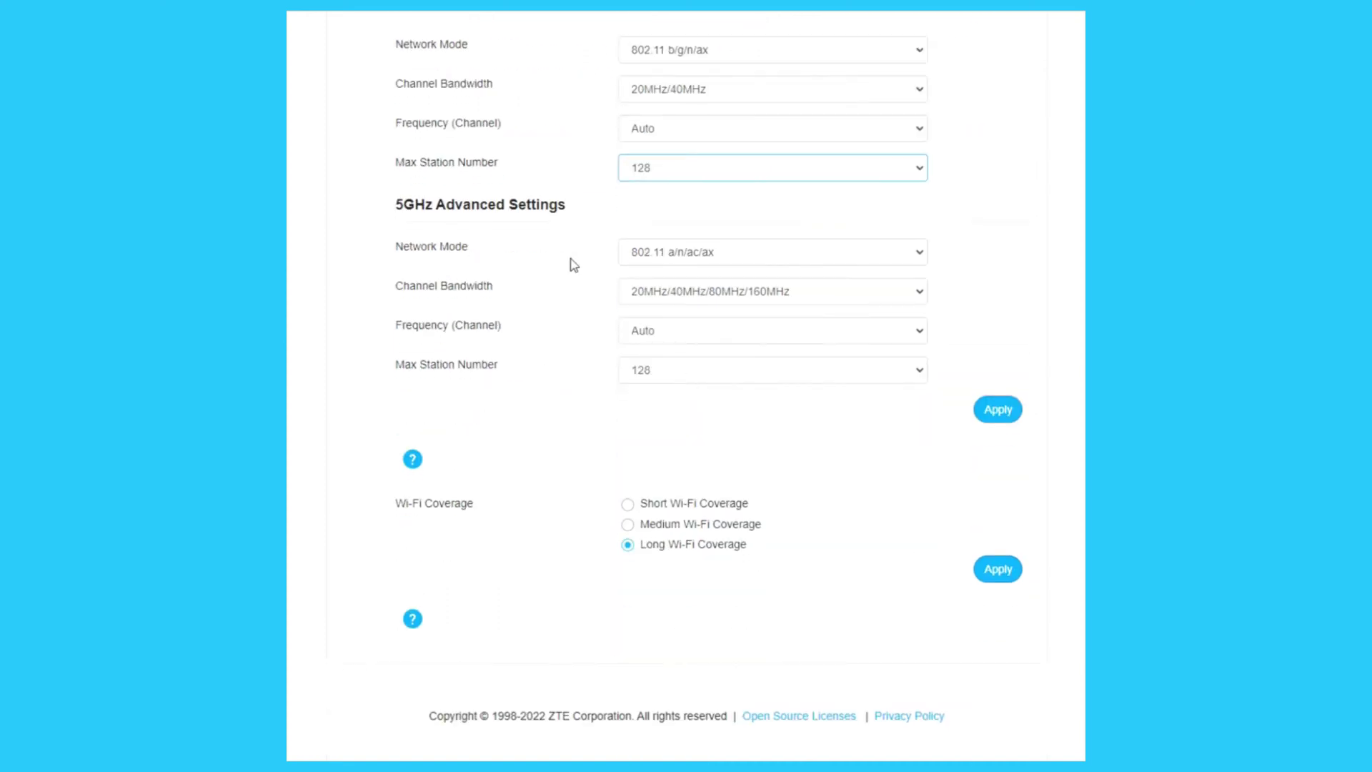
pyautogui.click(713, 254)
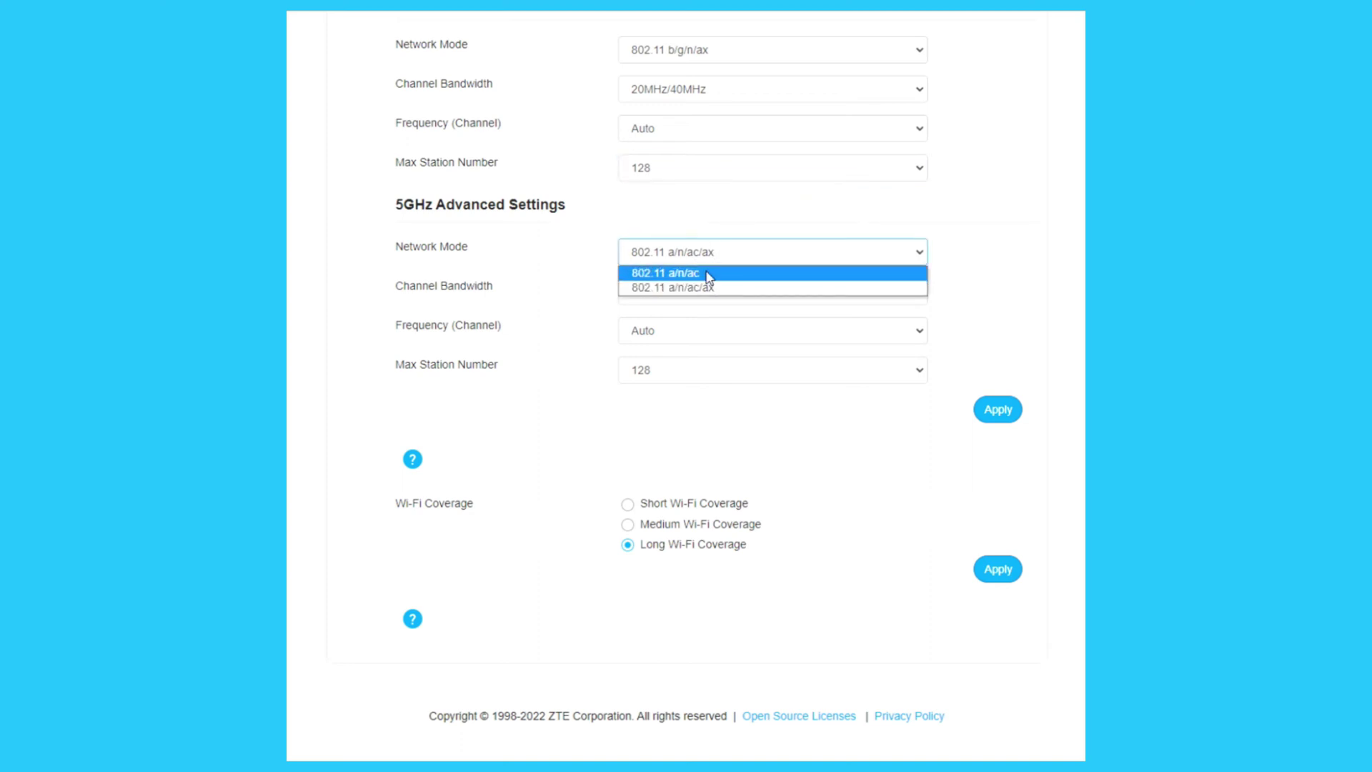
pyautogui.click(602, 259)
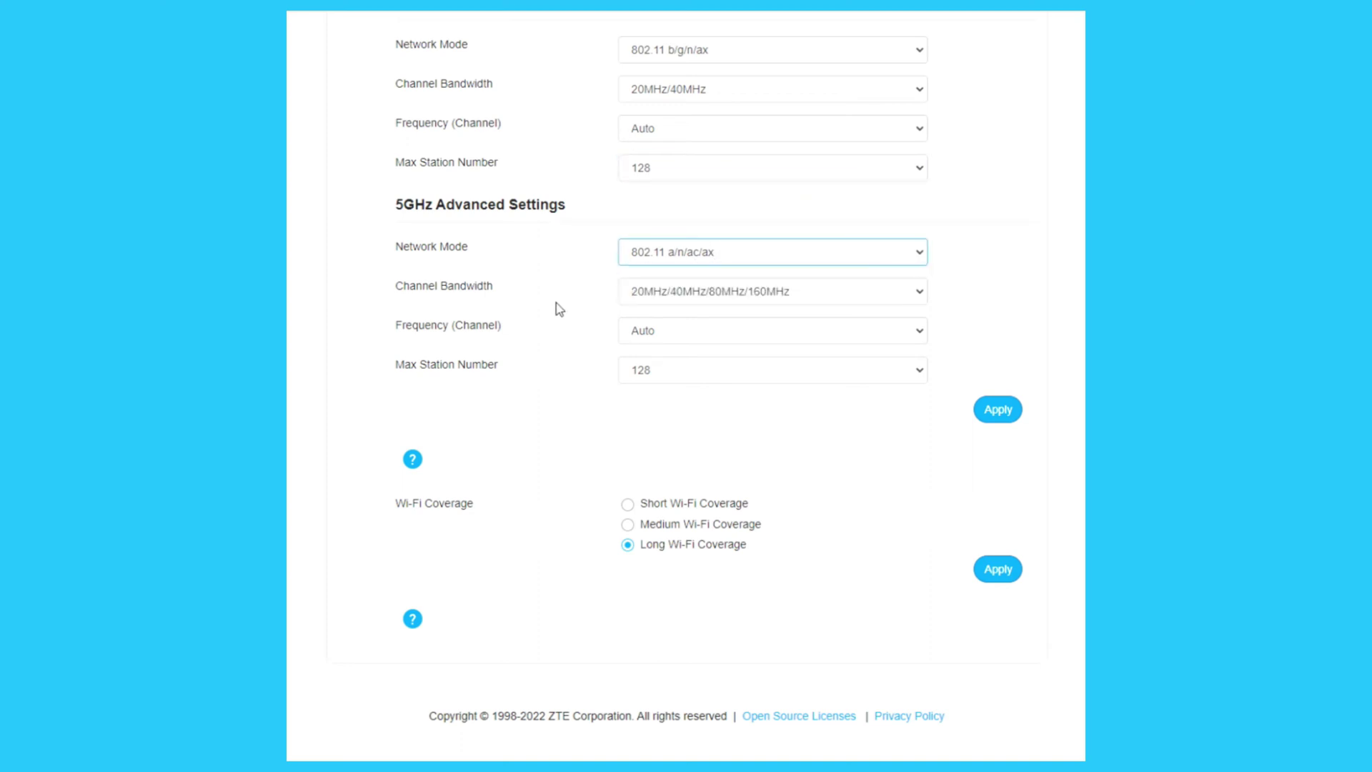
pyautogui.click(732, 298)
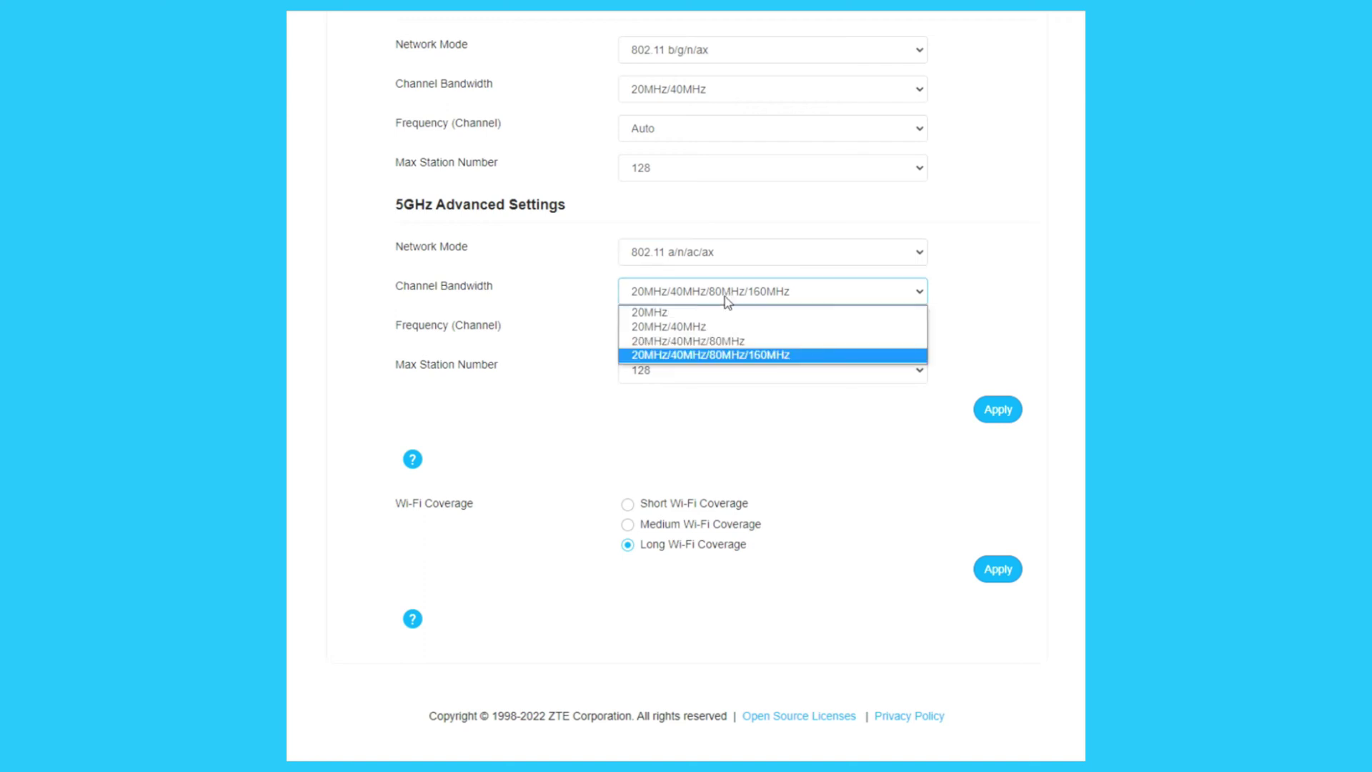
pyautogui.click(777, 357)
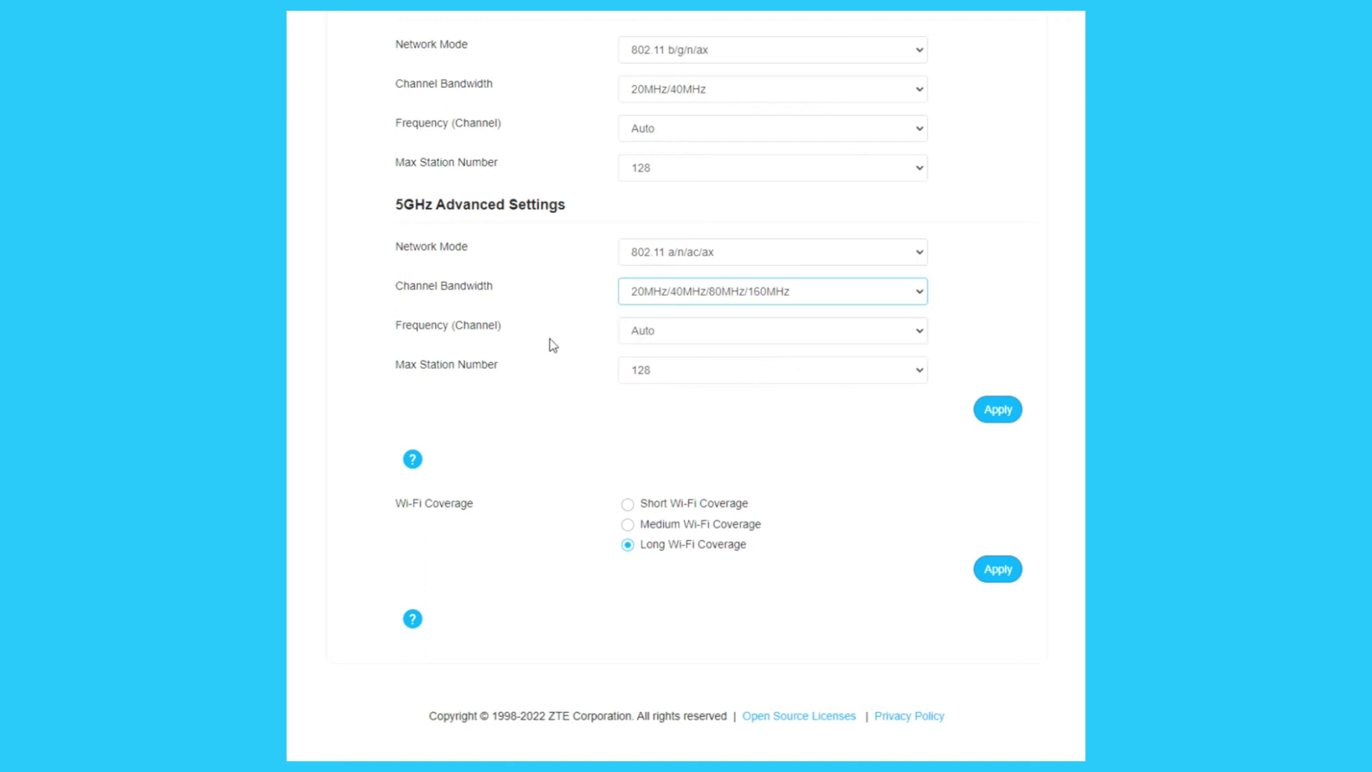
pyautogui.click(686, 337)
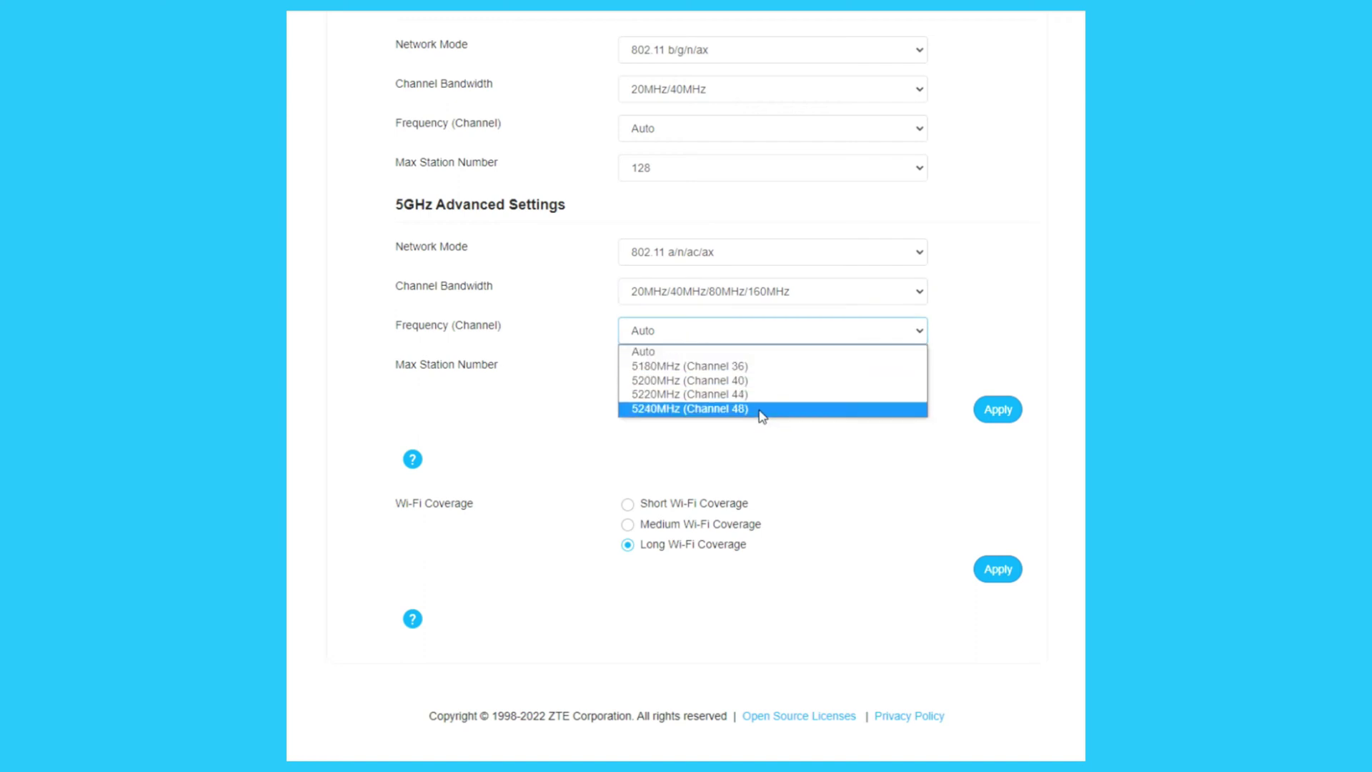
pyautogui.click(607, 375)
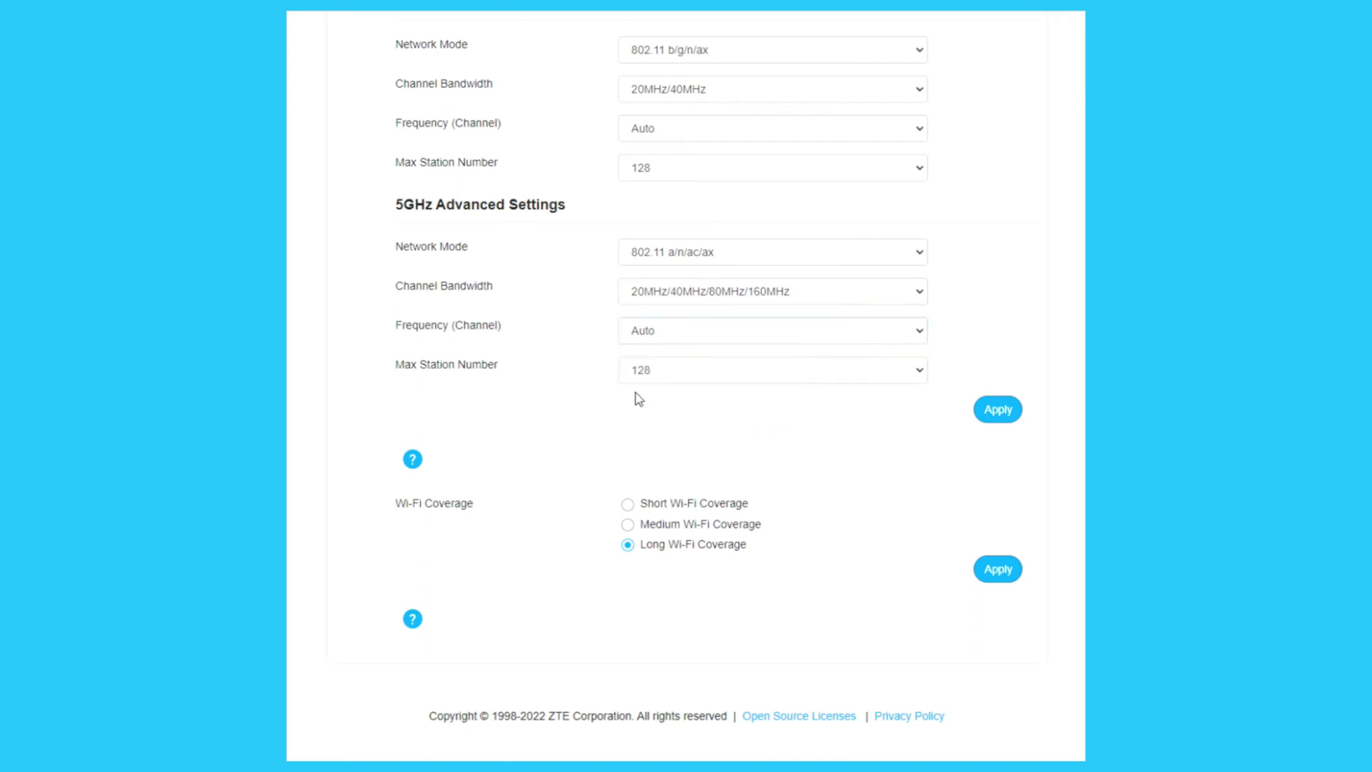
pyautogui.click(736, 378)
pyautogui.scroll(20, 735, 417)
pyautogui.scroll(-20, 741, 419)
# Step: Keep the 5GHz station limit at 128, view WPS settings, and return home
pyautogui.click(571, 387)
pyautogui.scroll(6, 520, 525)
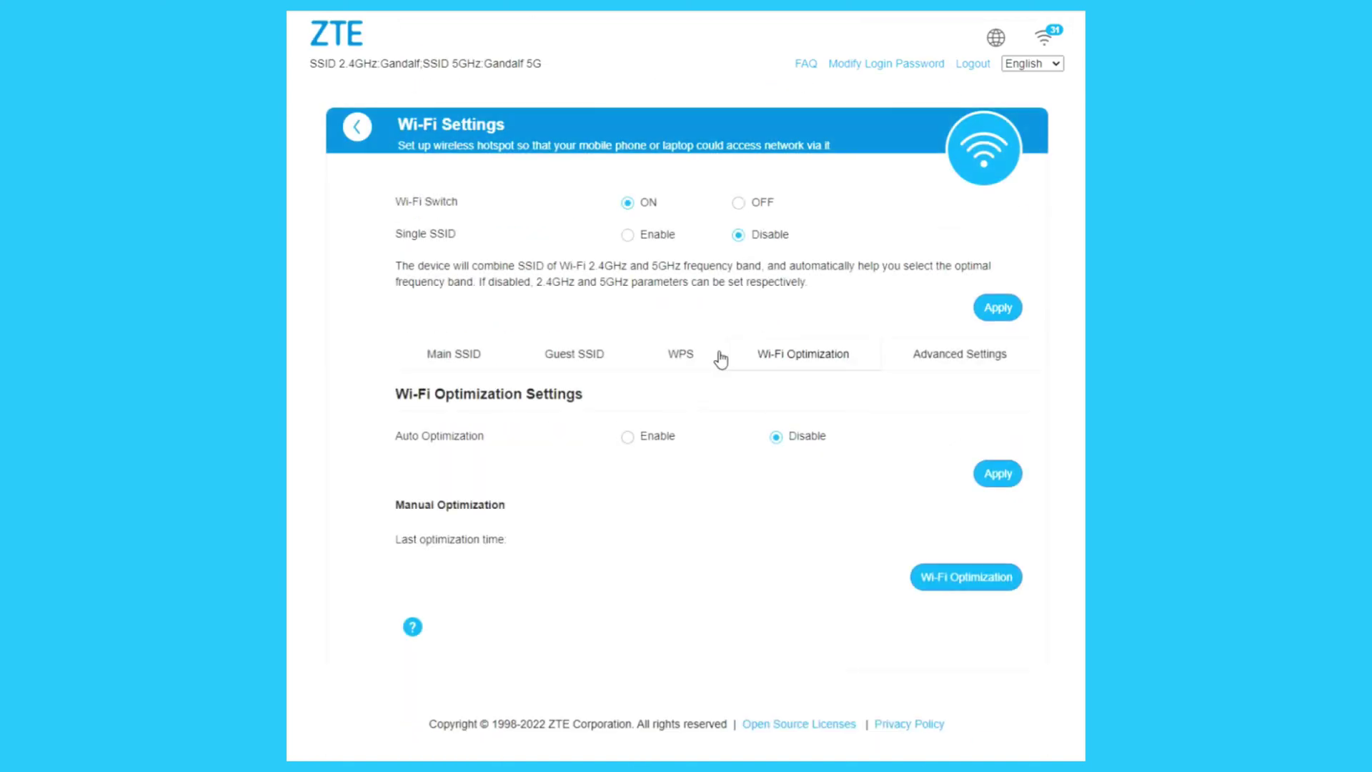
pyautogui.click(679, 352)
pyautogui.click(351, 40)
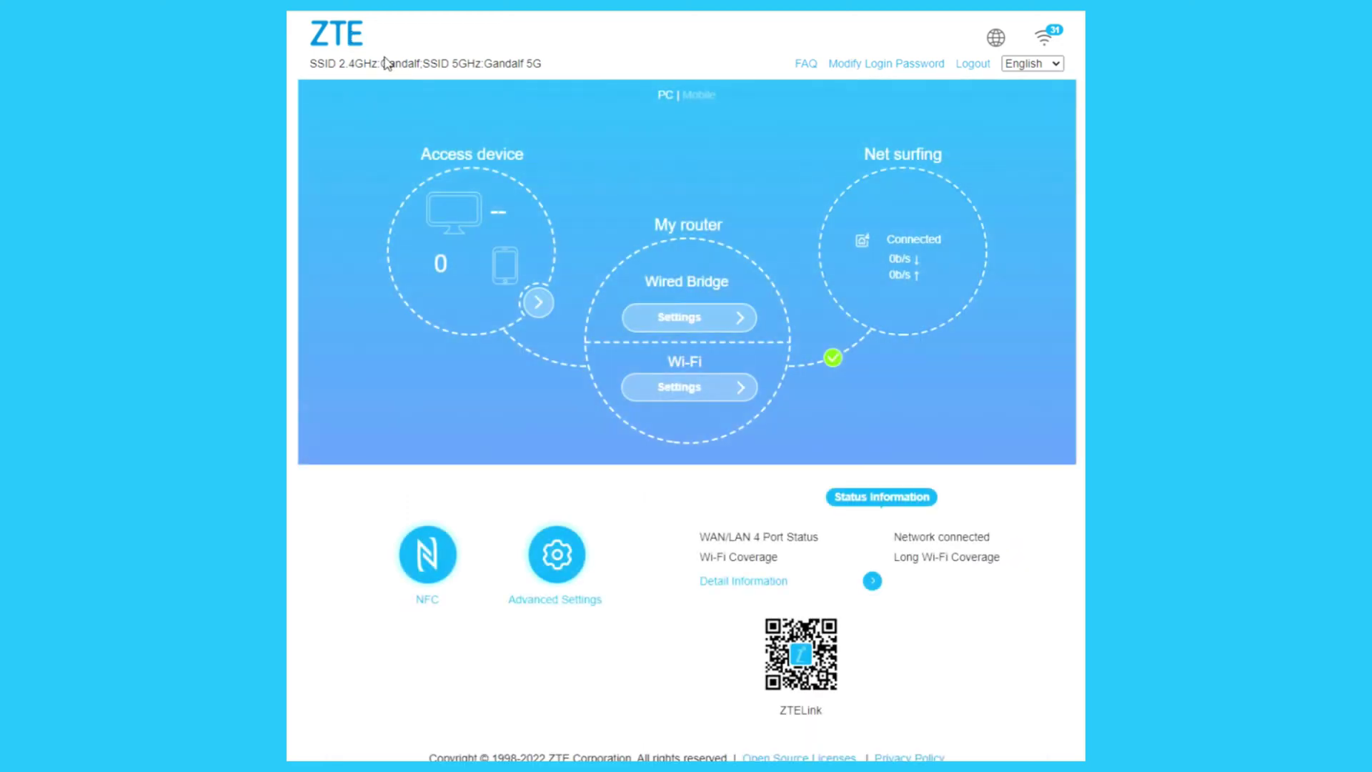
# Step: Open NFC settings, keep sharing Main SSID 2.4G, and go to Wi-Fi name settings
pyautogui.click(425, 556)
pyautogui.scroll(-1, 927, 339)
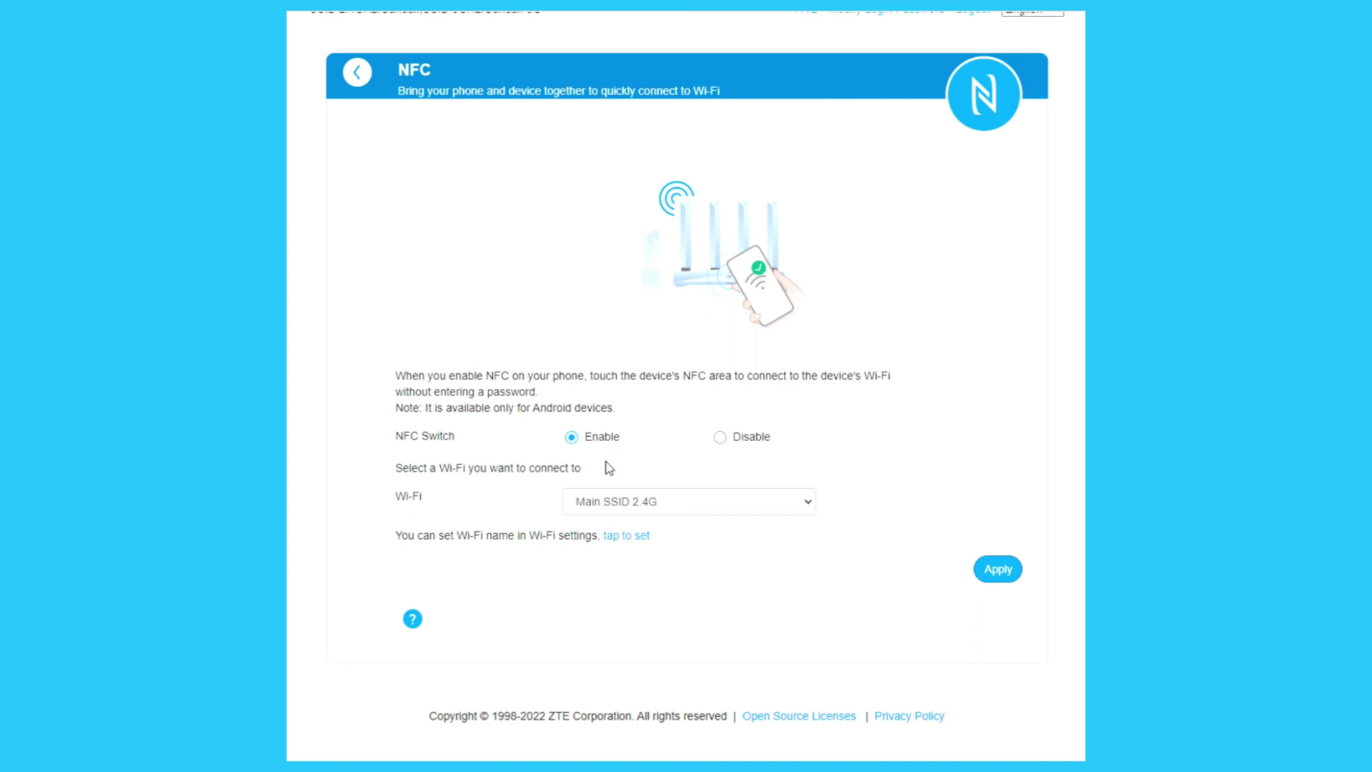
pyautogui.click(625, 500)
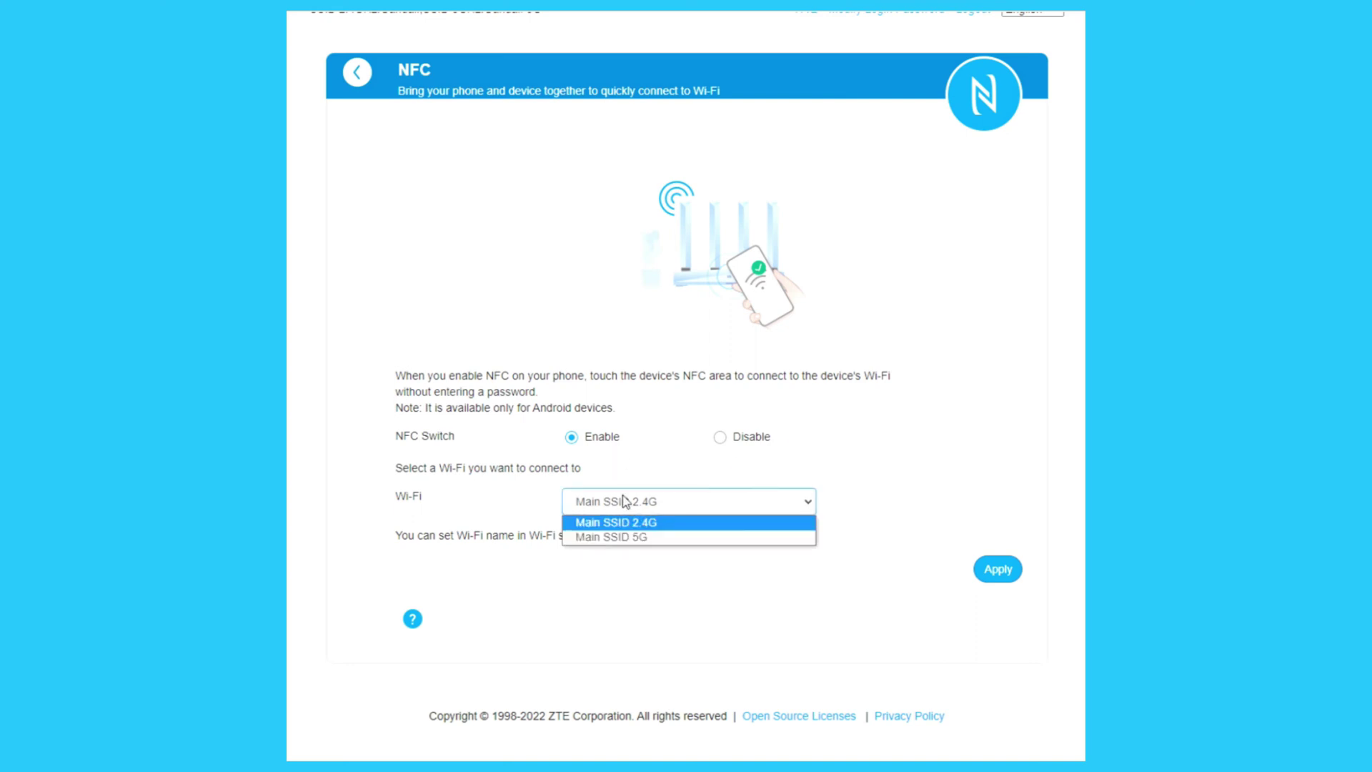
pyautogui.click(684, 522)
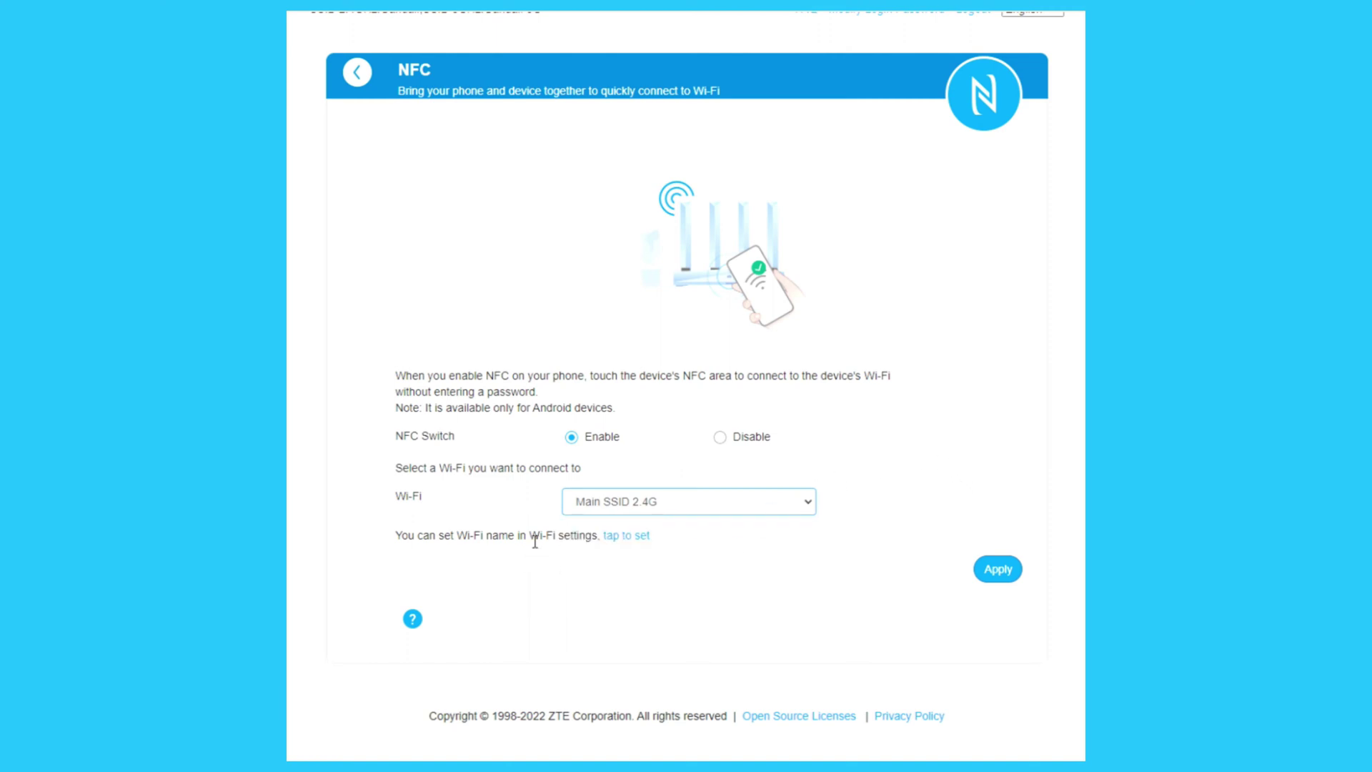
pyautogui.click(626, 547)
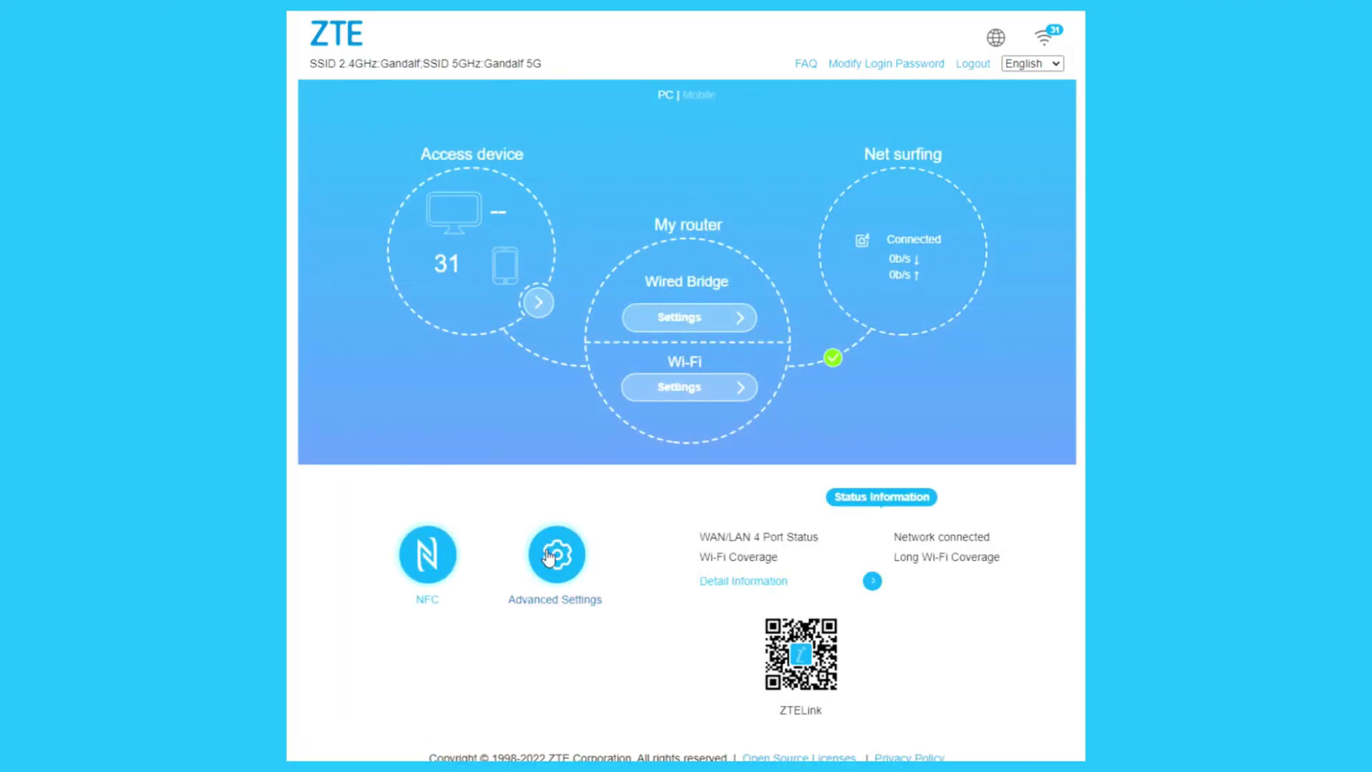
pyautogui.click(548, 557)
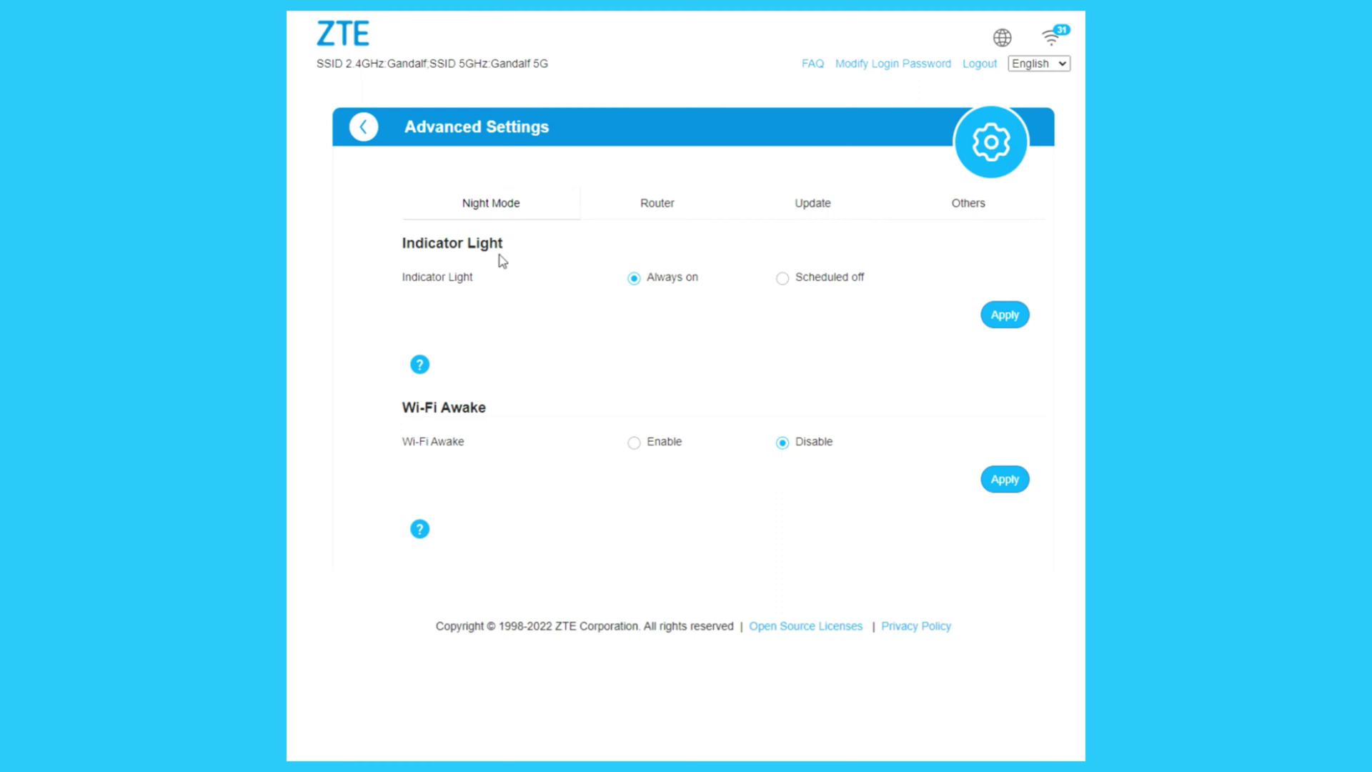
pyautogui.click(784, 283)
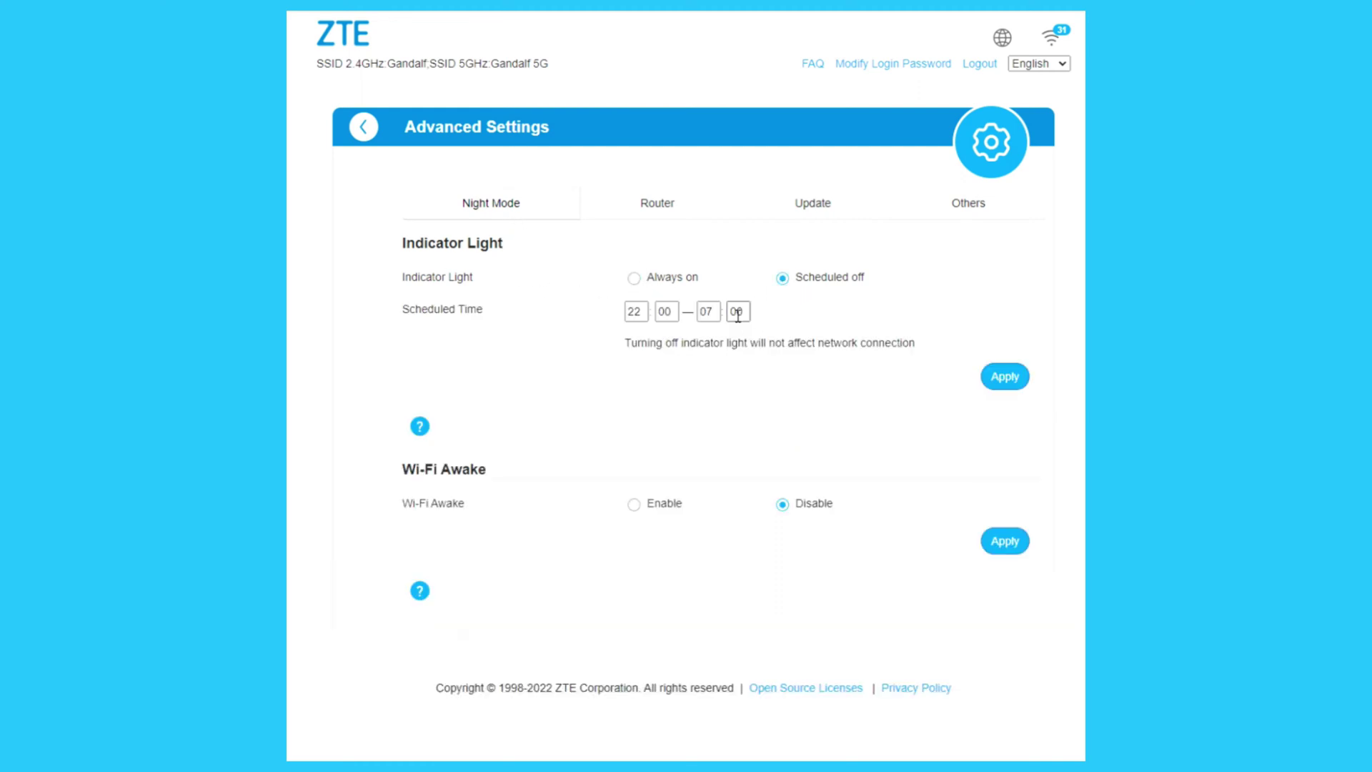
pyautogui.click(633, 279)
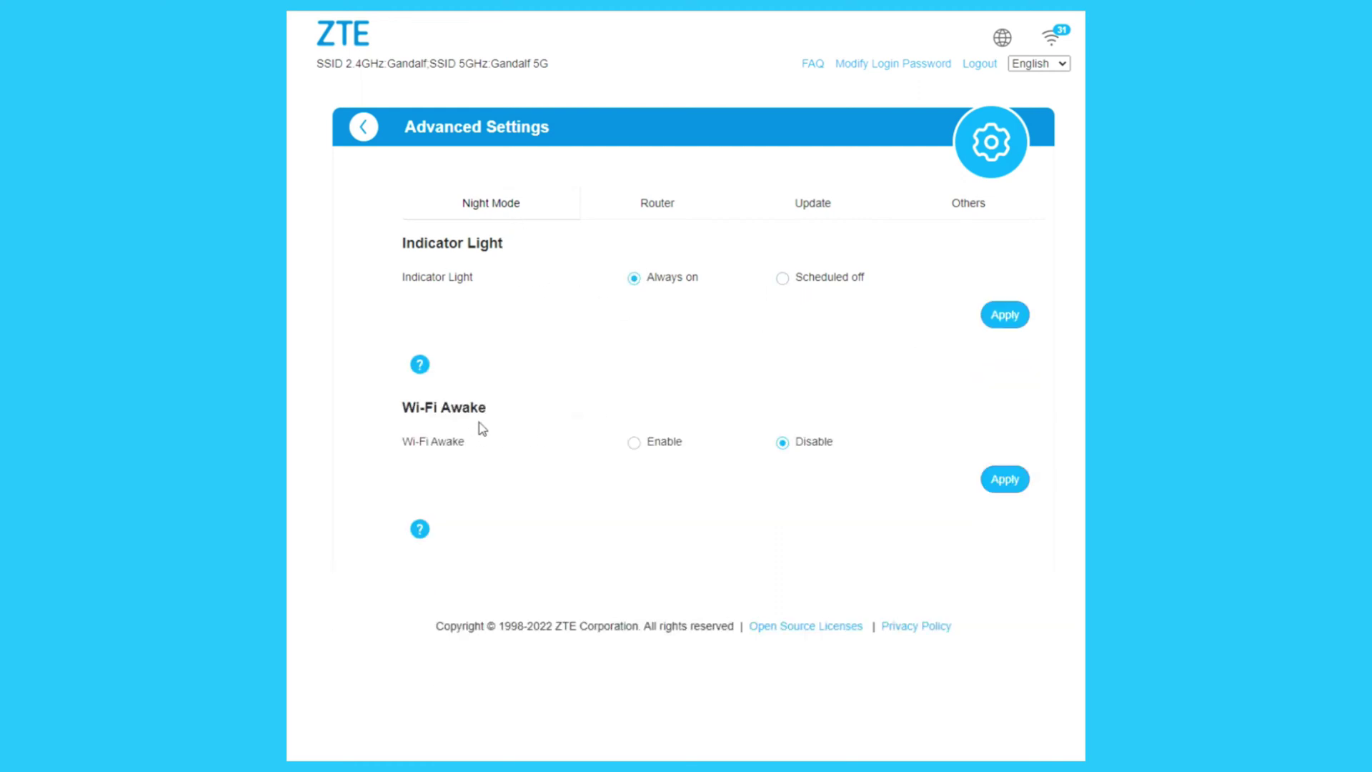
pyautogui.click(632, 443)
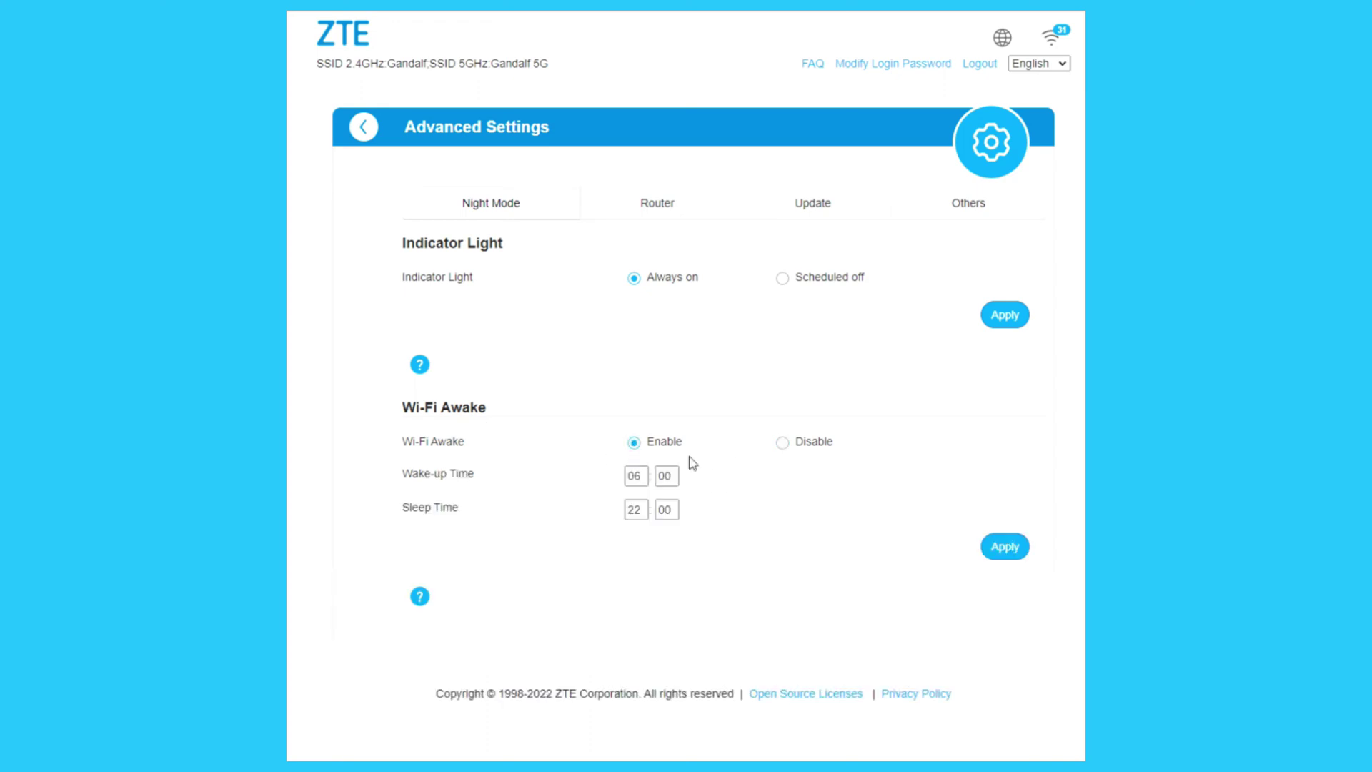
pyautogui.click(783, 446)
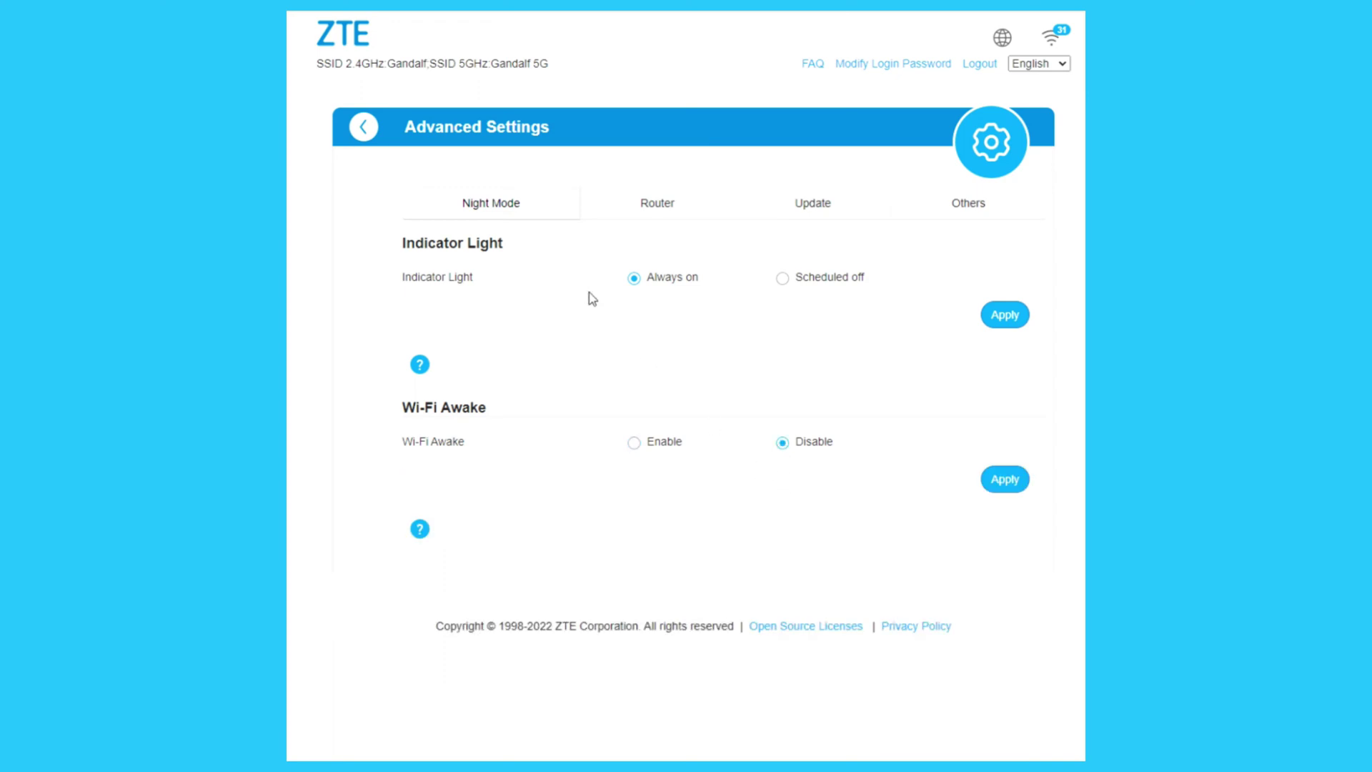
# Step: View the Router tab's Basic Settings for the LAN, then go back
pyautogui.click(658, 207)
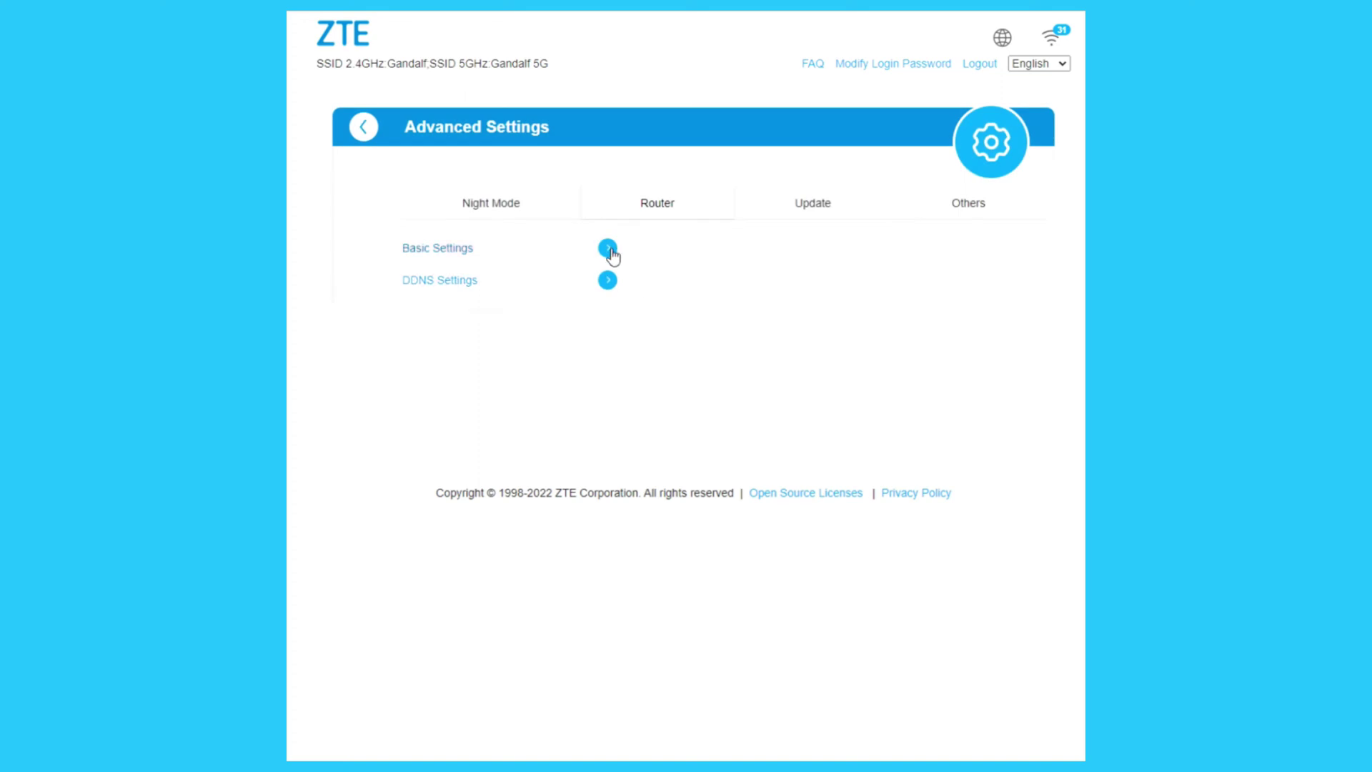
pyautogui.click(607, 248)
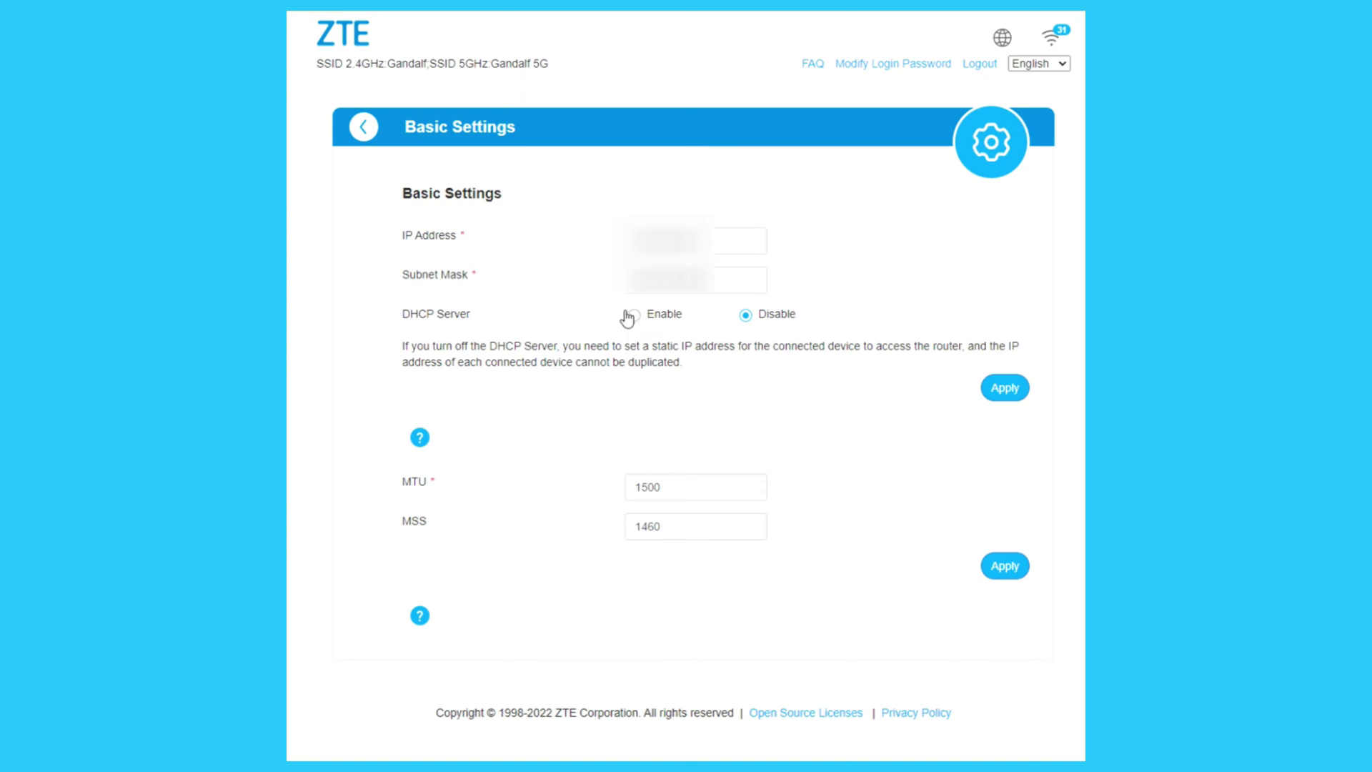
pyautogui.hotkey('alt', 'Left')
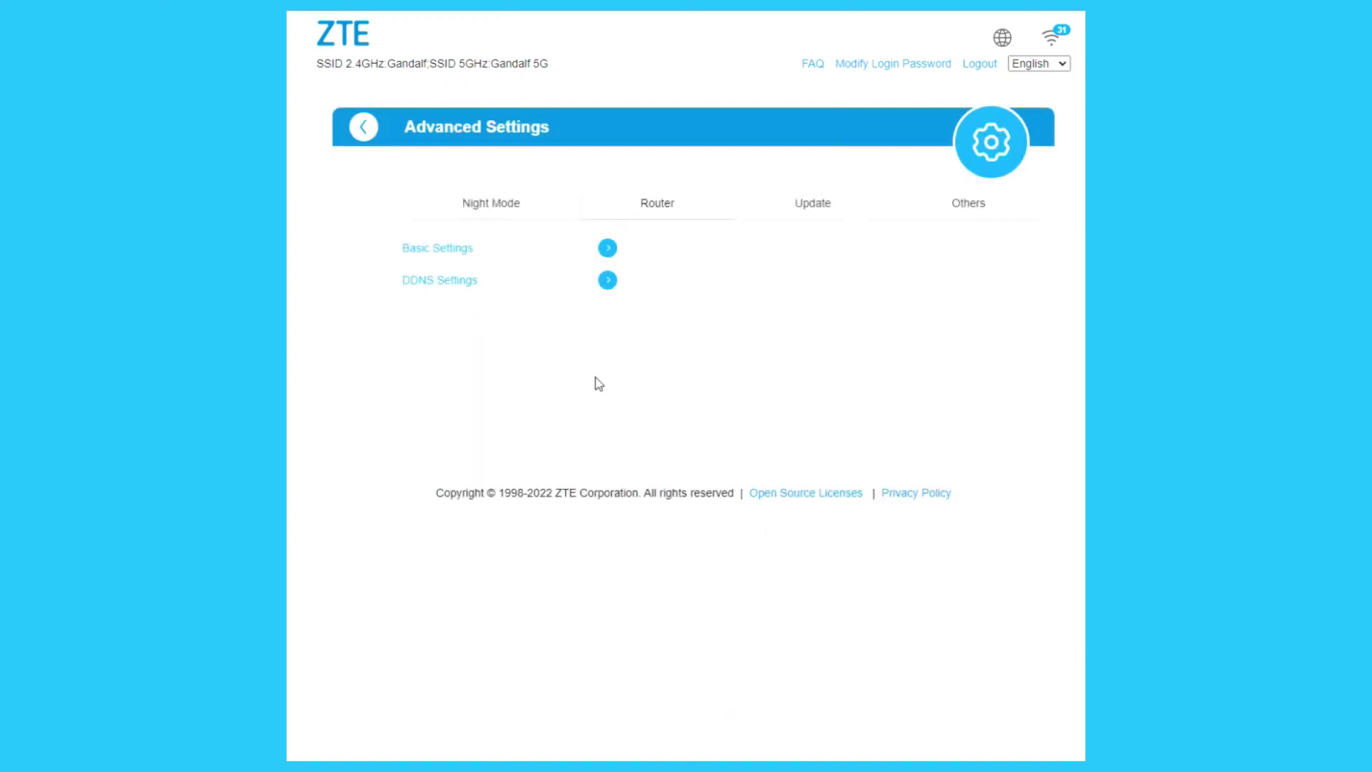
# Step: Enable DDNS, keeping Manual mode and dyndns.org as provider, then return to the Router list
pyautogui.click(608, 282)
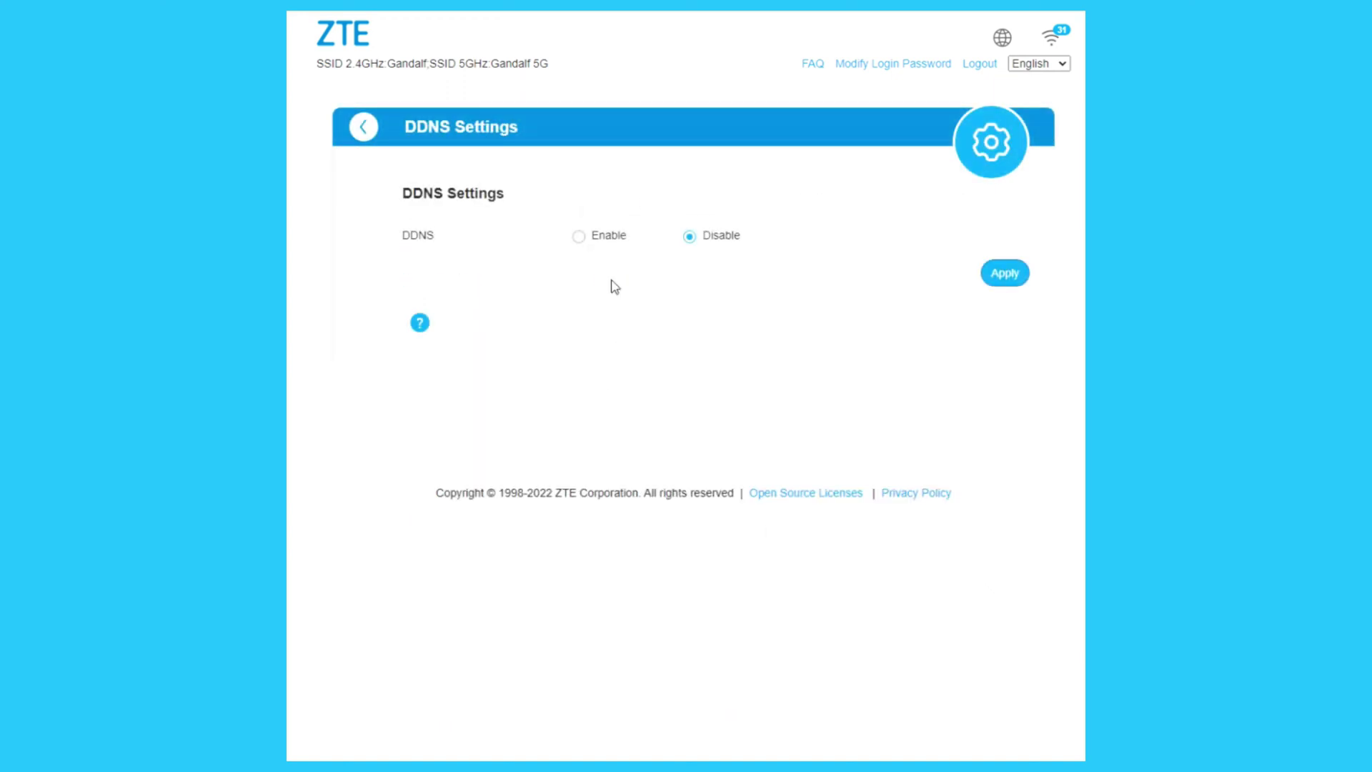
pyautogui.click(579, 237)
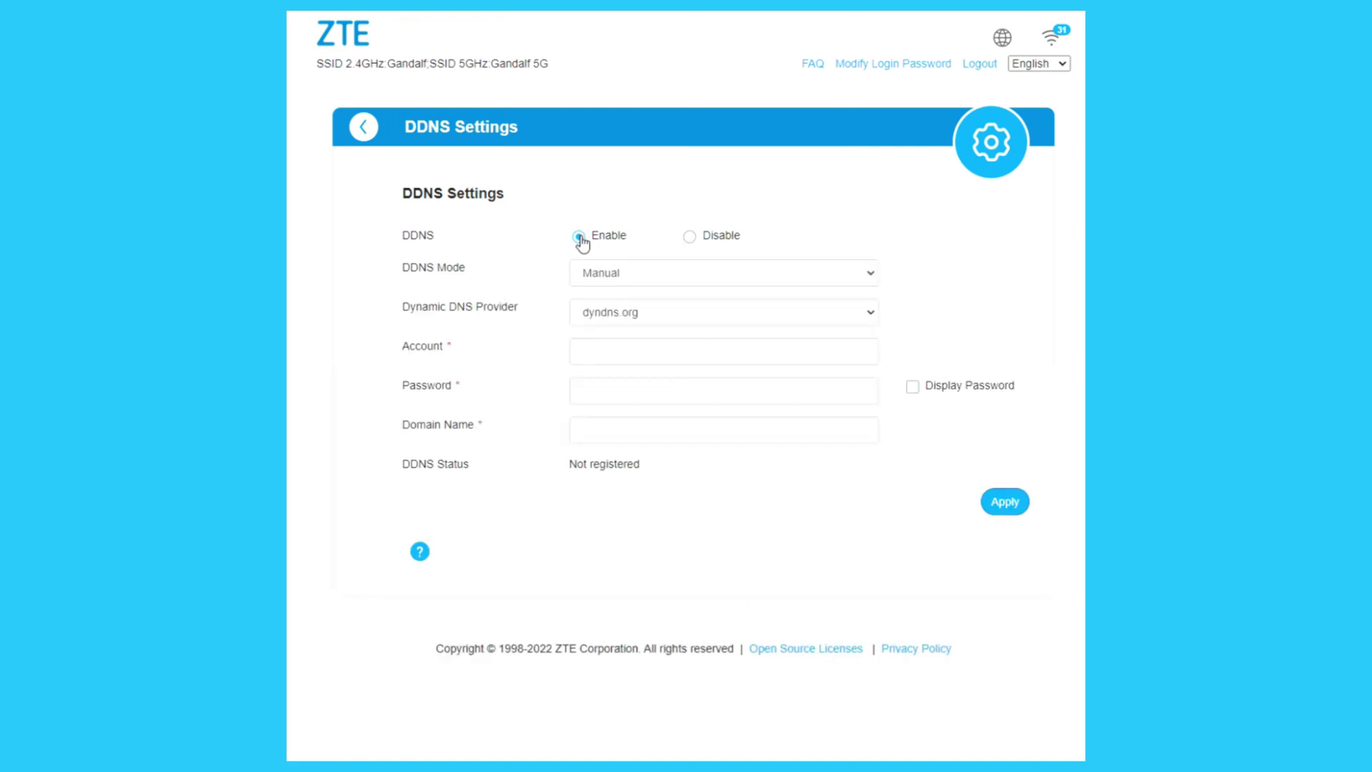
pyautogui.click(600, 276)
pyautogui.click(600, 278)
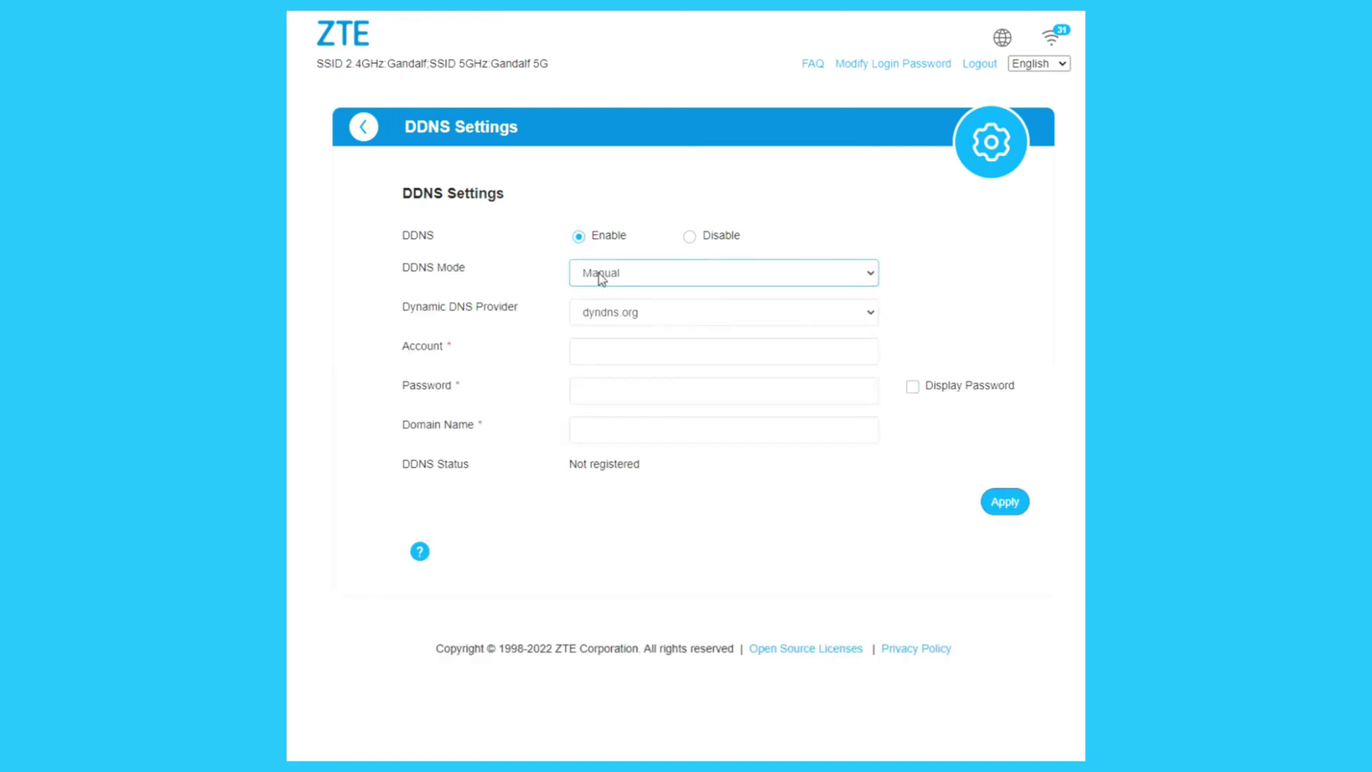
pyautogui.click(623, 314)
pyautogui.click(623, 314)
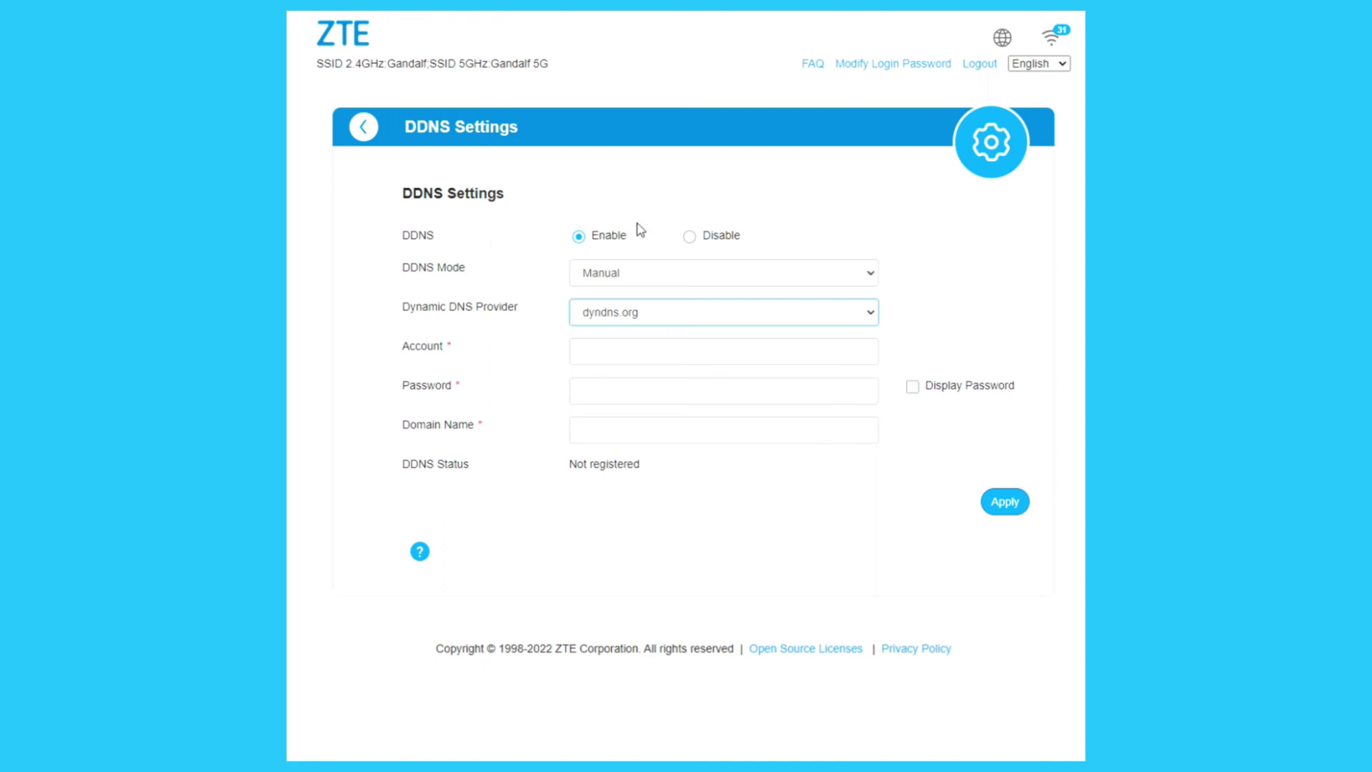
pyautogui.hotkey('alt', 'Left')
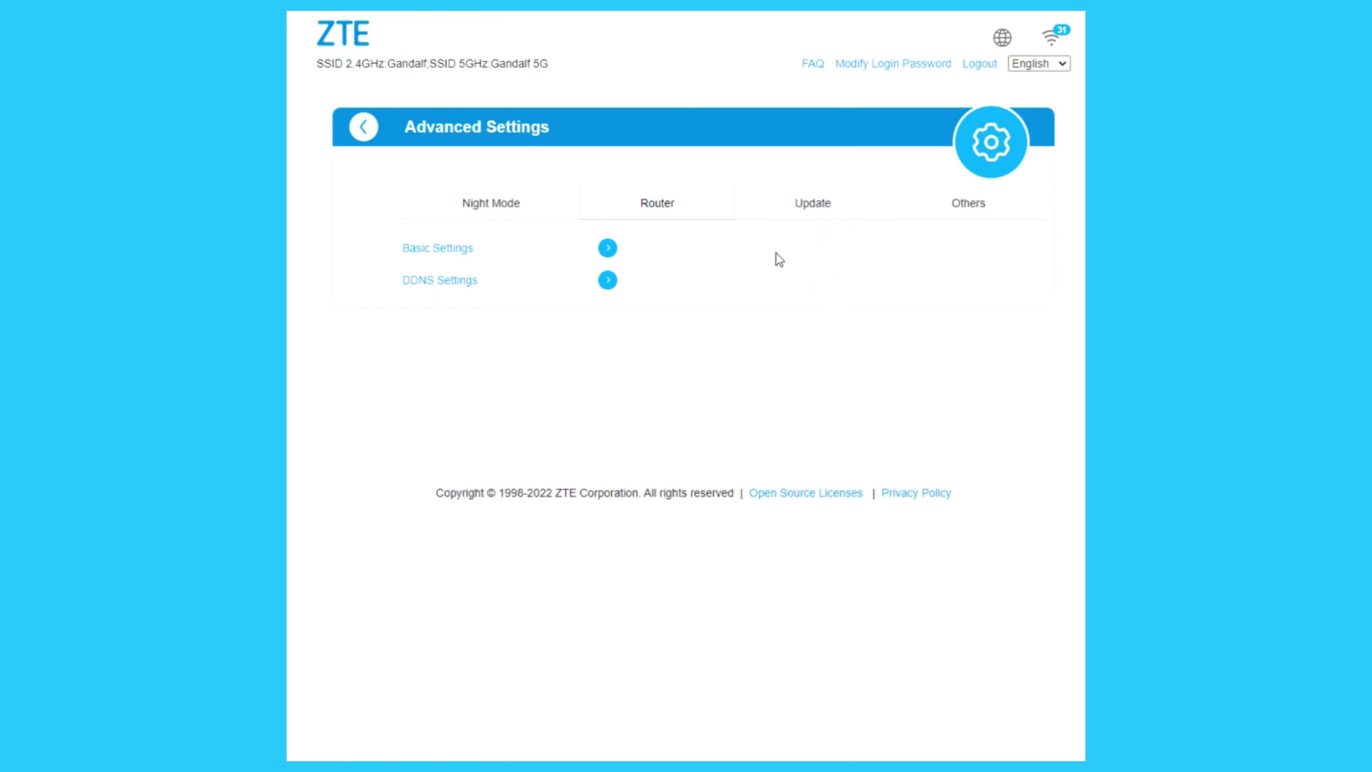
# Step: View the firmware Update section, then the factory Reset page under Others
pyautogui.click(791, 209)
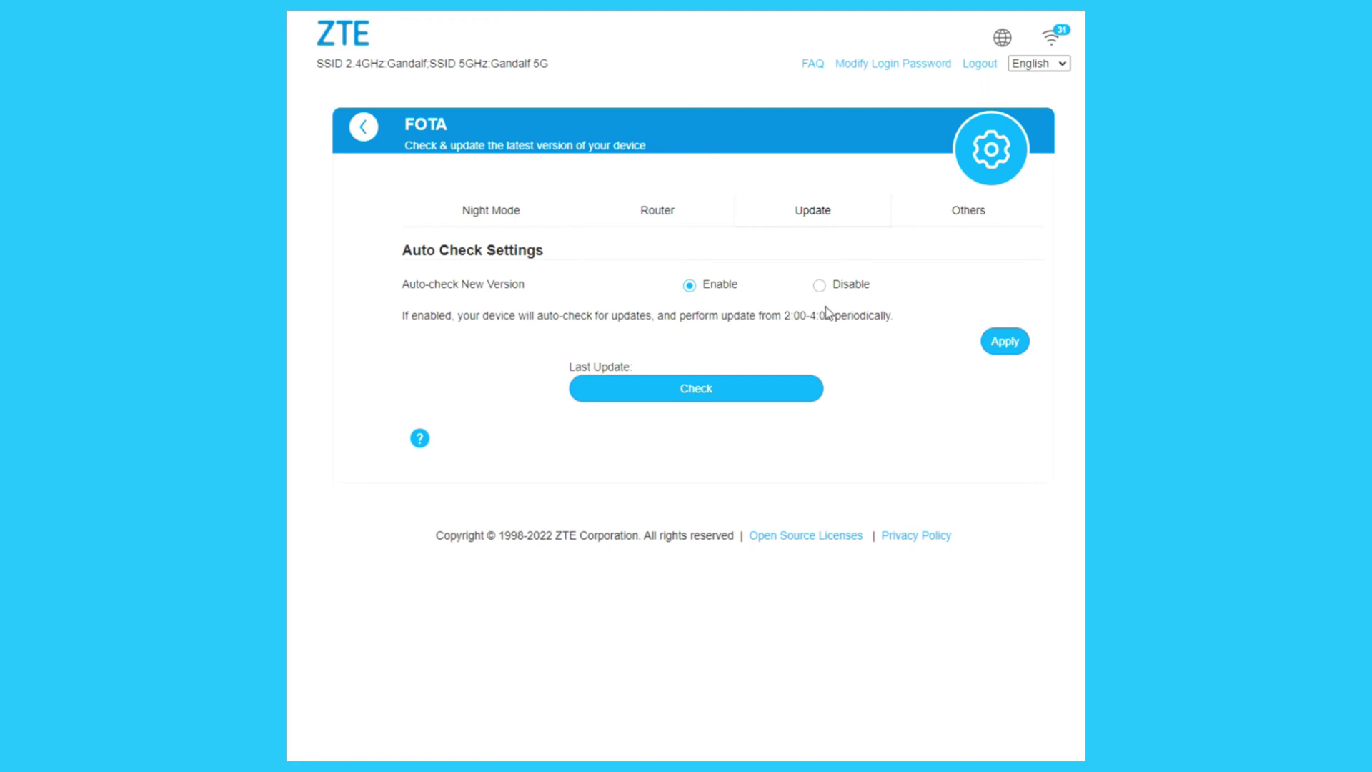
pyautogui.click(971, 216)
pyautogui.click(579, 255)
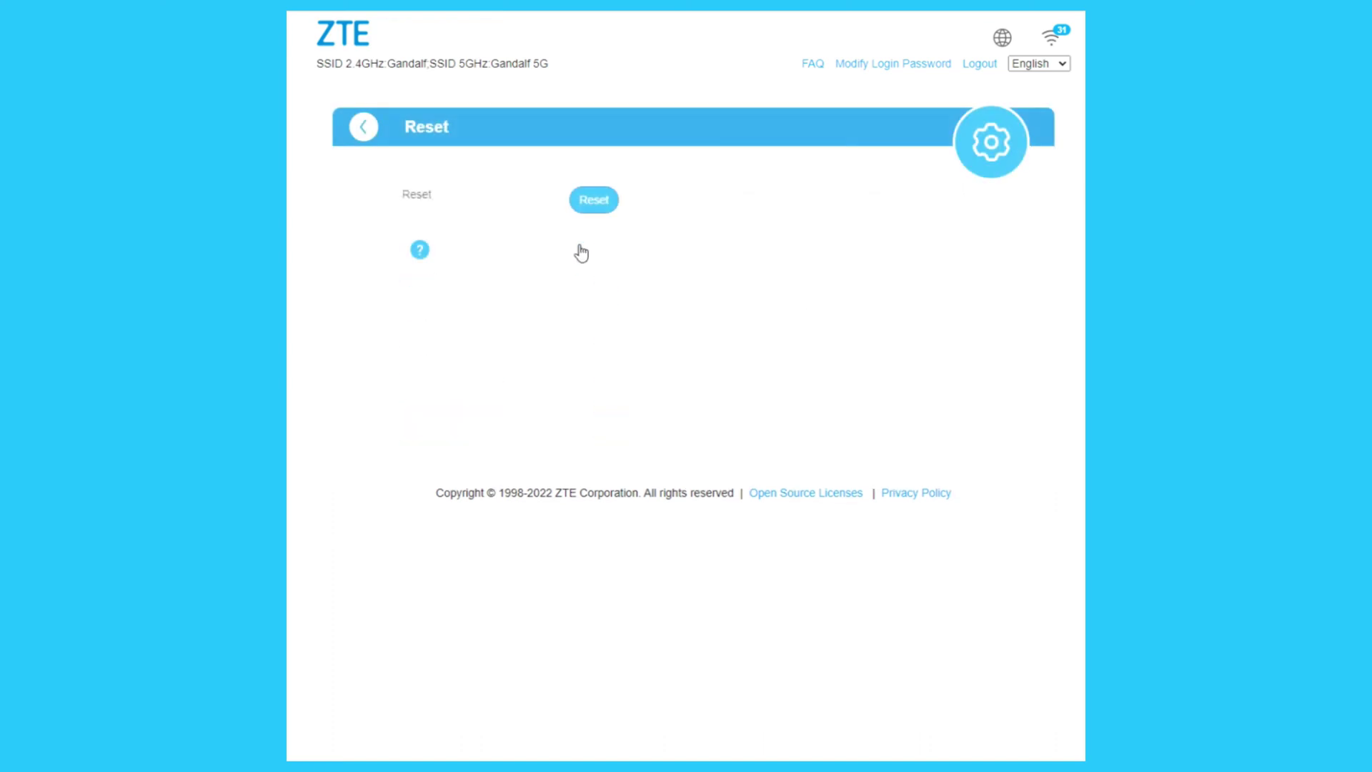
pyautogui.hotkey('alt', 'Left')
# Step: Turn on scheduled restart, keeping Weekly on Tuesday at 02:00-04:00
pyautogui.click(455, 285)
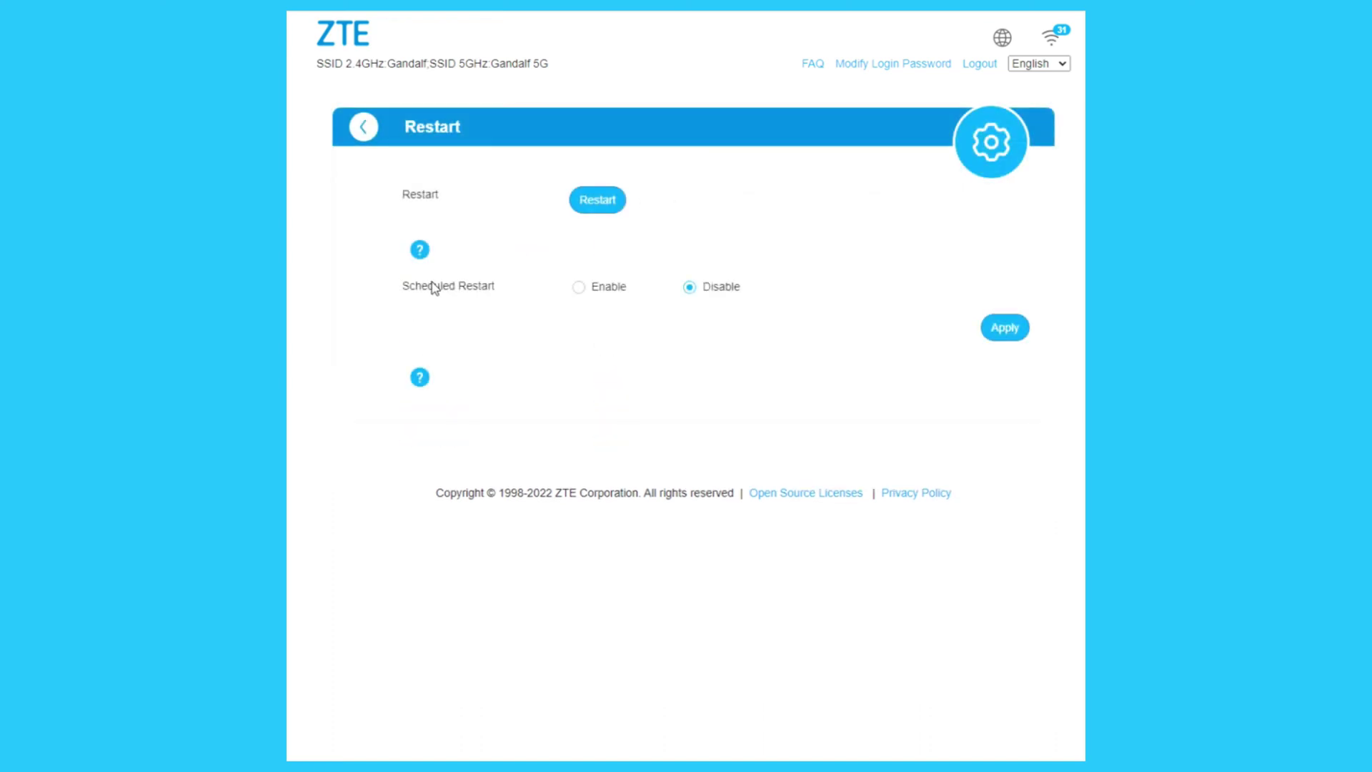
pyautogui.click(580, 288)
pyautogui.click(628, 323)
pyautogui.click(628, 326)
pyautogui.click(628, 363)
pyautogui.click(630, 365)
pyautogui.click(637, 401)
pyautogui.click(639, 402)
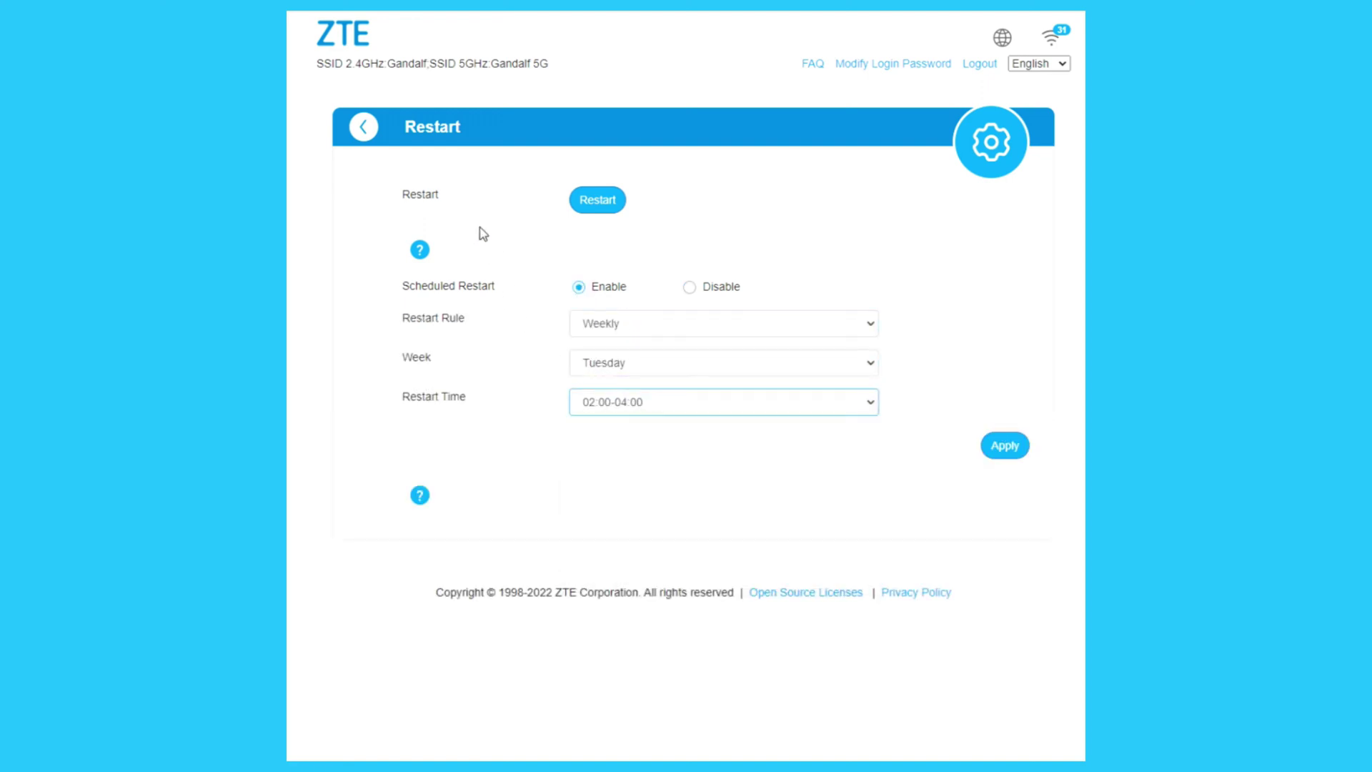
pyautogui.click(364, 131)
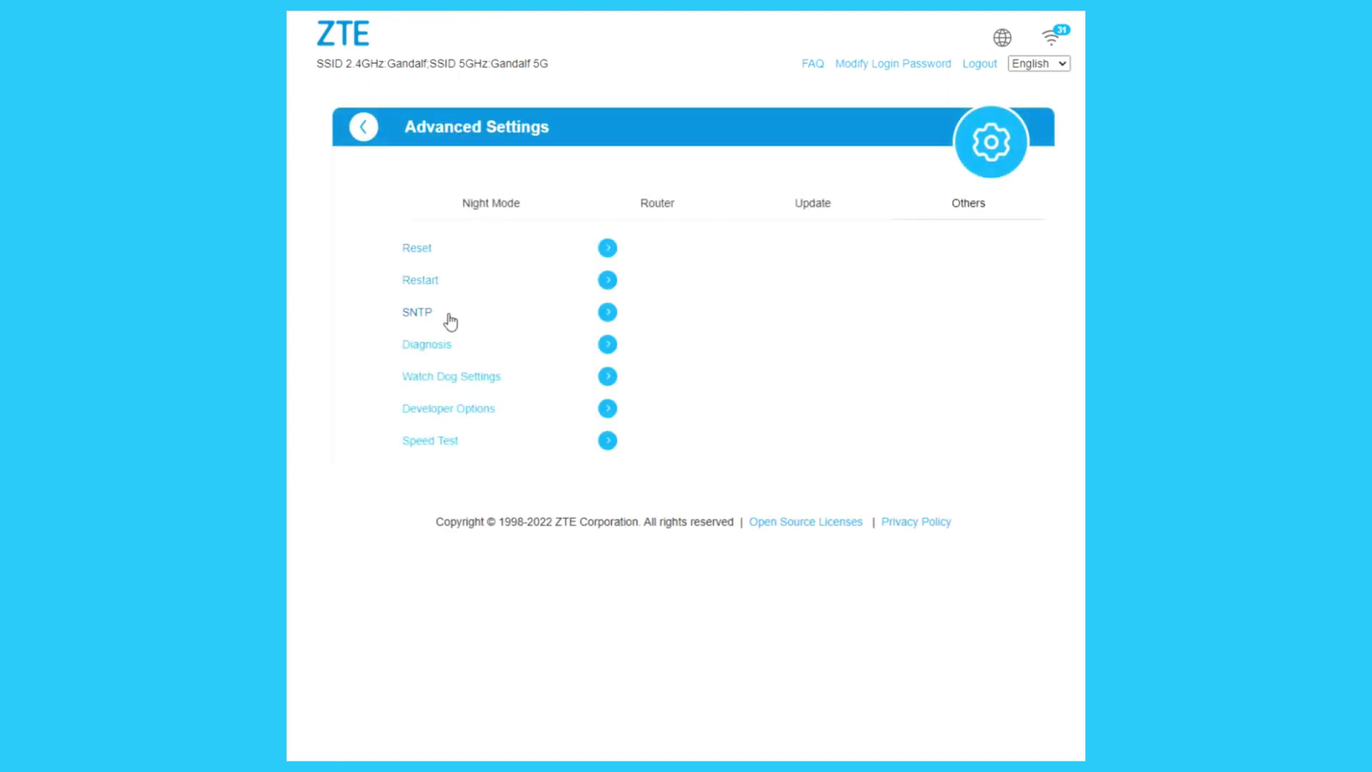
# Step: View the SNTP time settings, then open the Diagnosis page
pyautogui.click(422, 314)
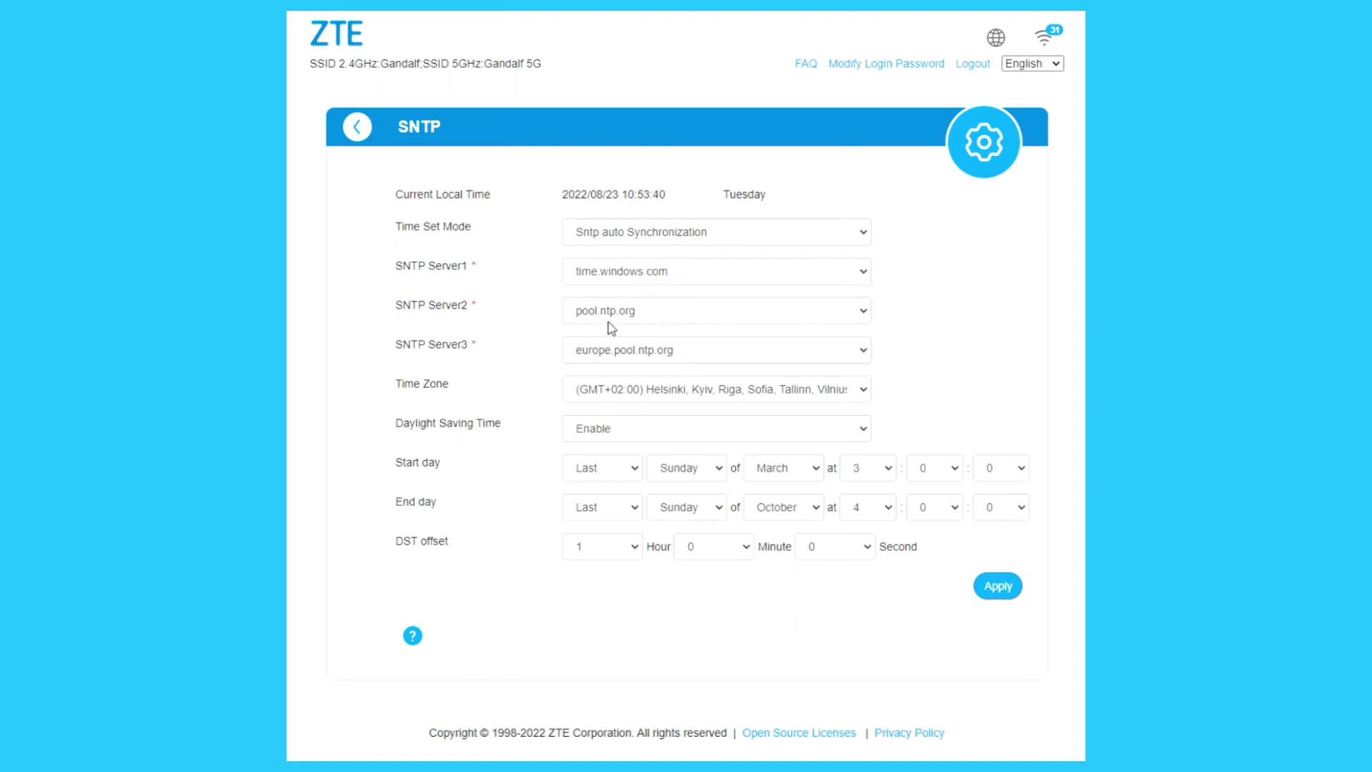
pyautogui.hotkey('alt', 'Left')
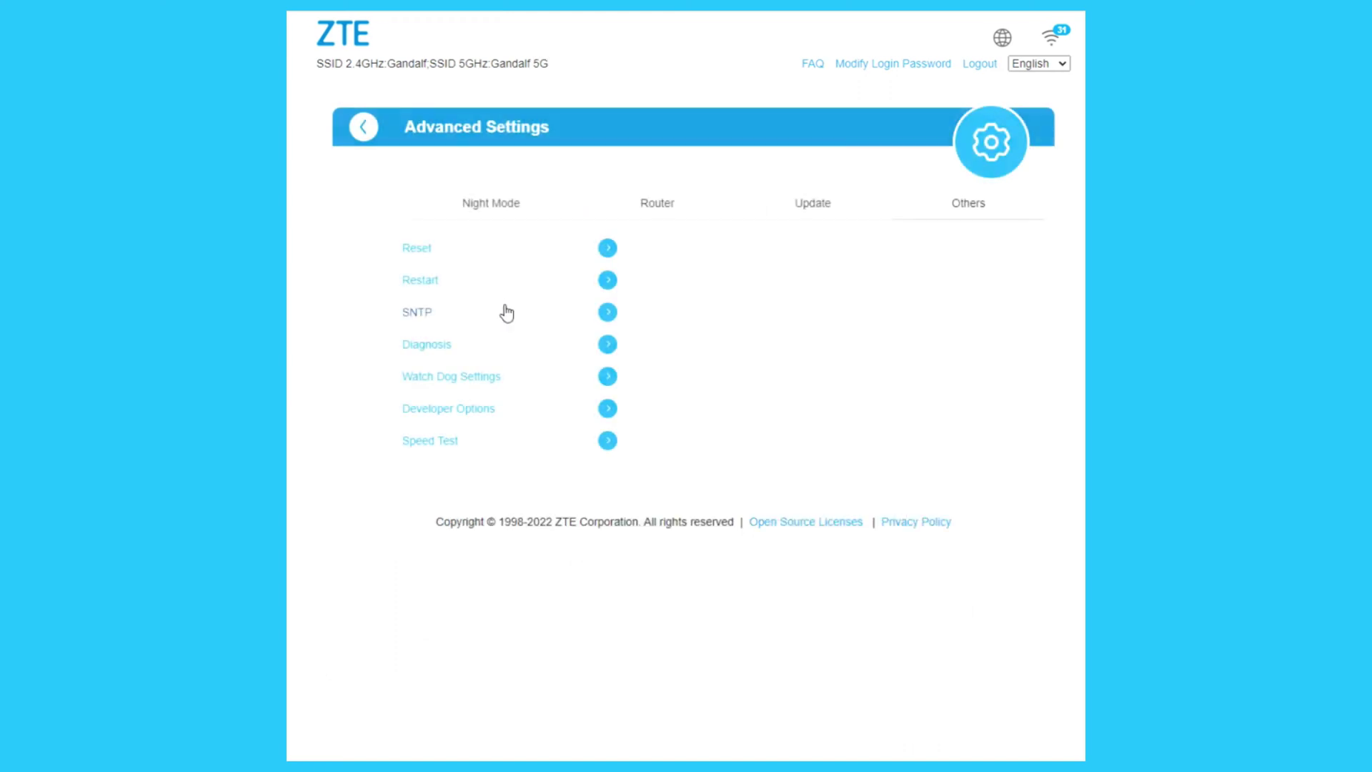
pyautogui.click(426, 347)
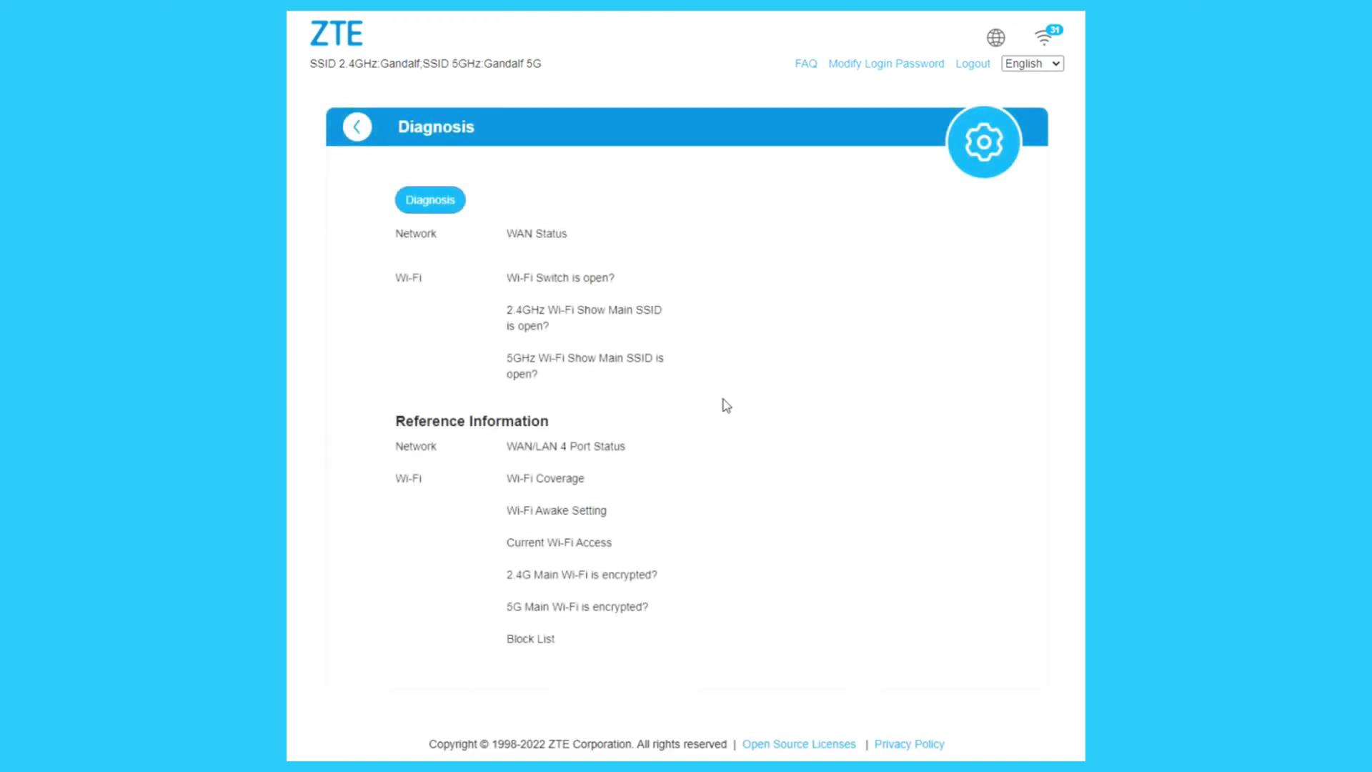
# Step: Leave Diagnosis and enable Watch Dog to view its fields and help text
pyautogui.scroll(-1, 866, 475)
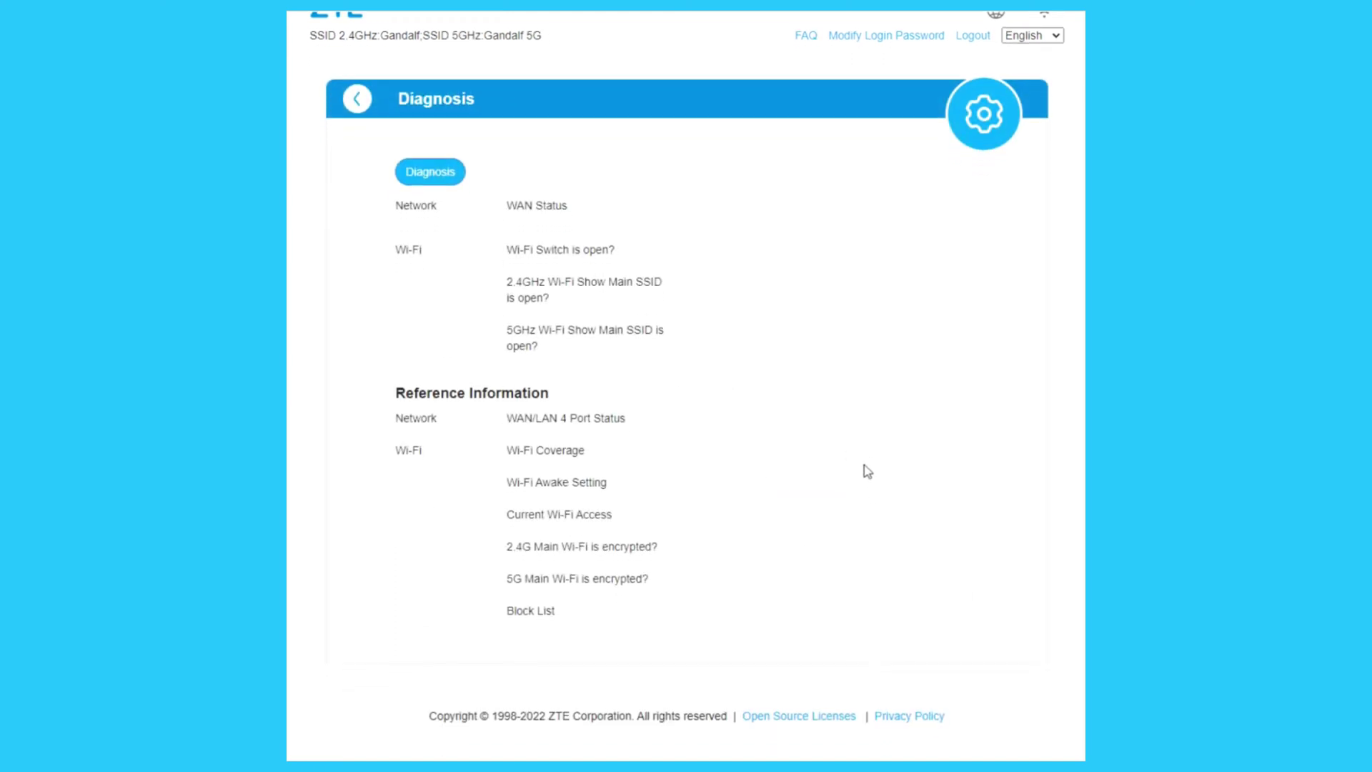
pyautogui.hotkey('alt', 'Left')
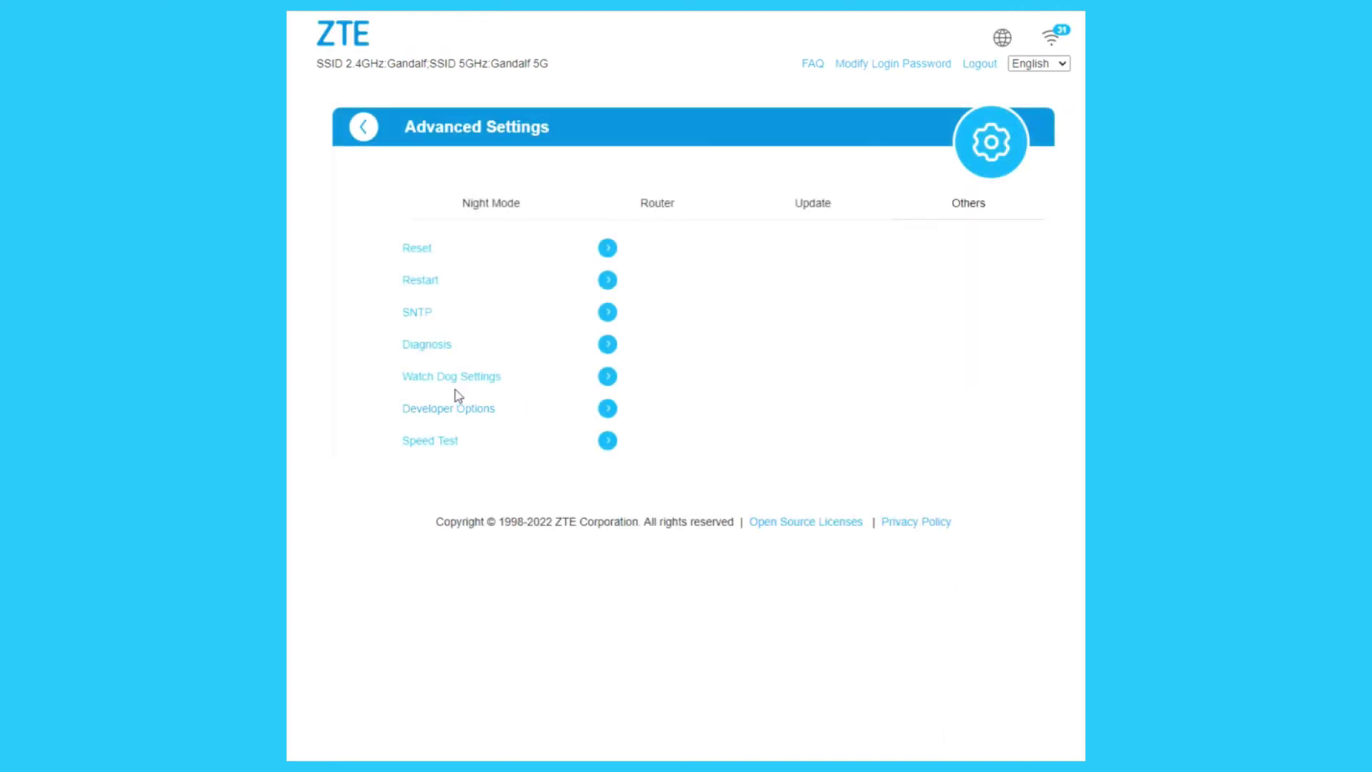
pyautogui.click(456, 379)
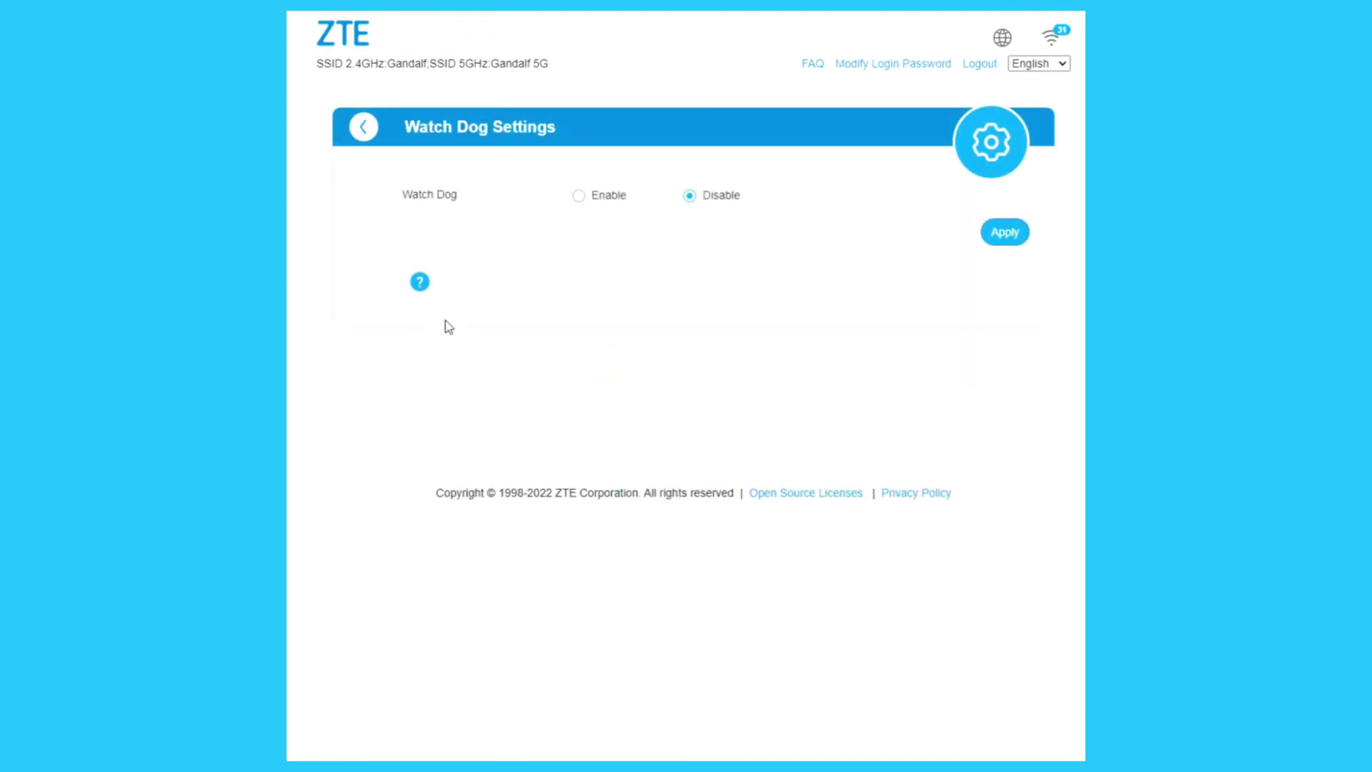
pyautogui.click(581, 199)
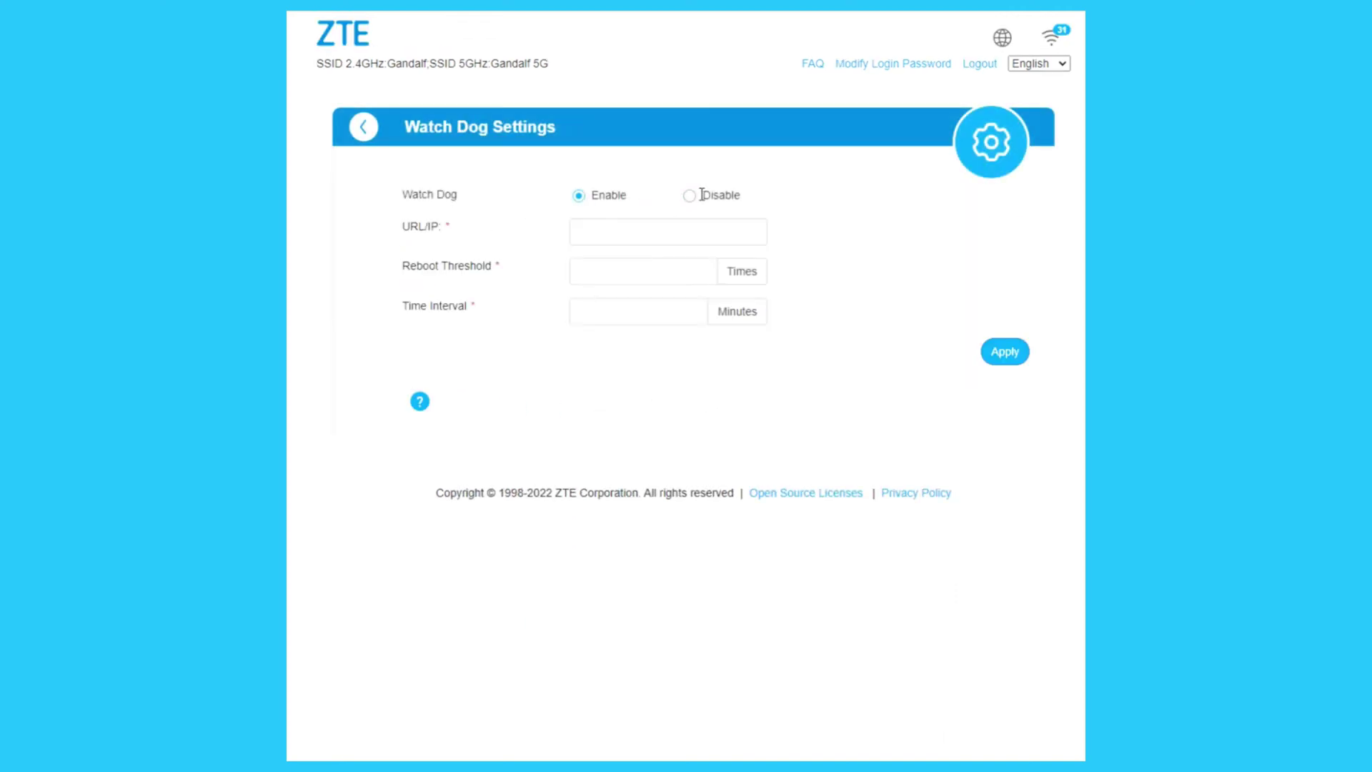
pyautogui.click(420, 403)
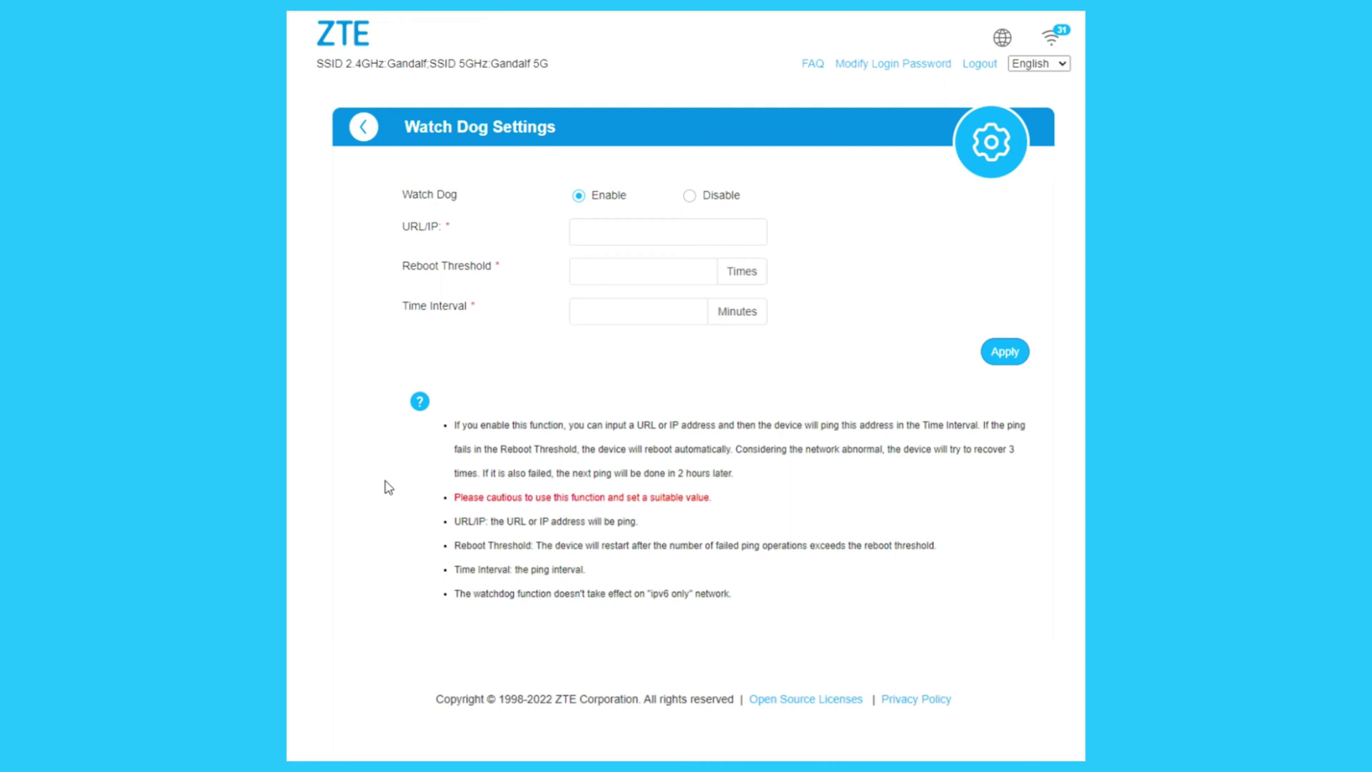
pyautogui.hotkey('alt', 'Left')
# Step: Back out of the Developer Options password prompt and show the Night Mode tab
pyautogui.click(422, 407)
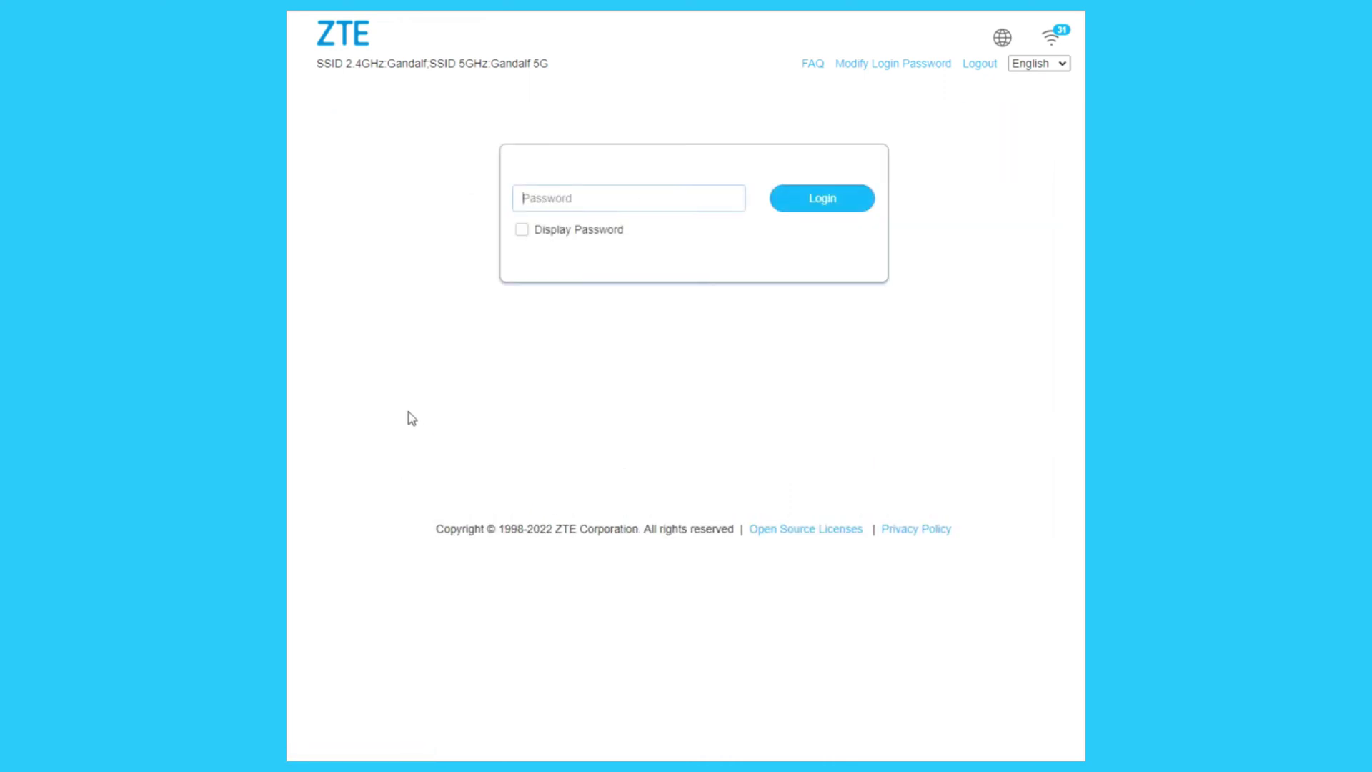
pyautogui.hotkey('alt', 'Left')
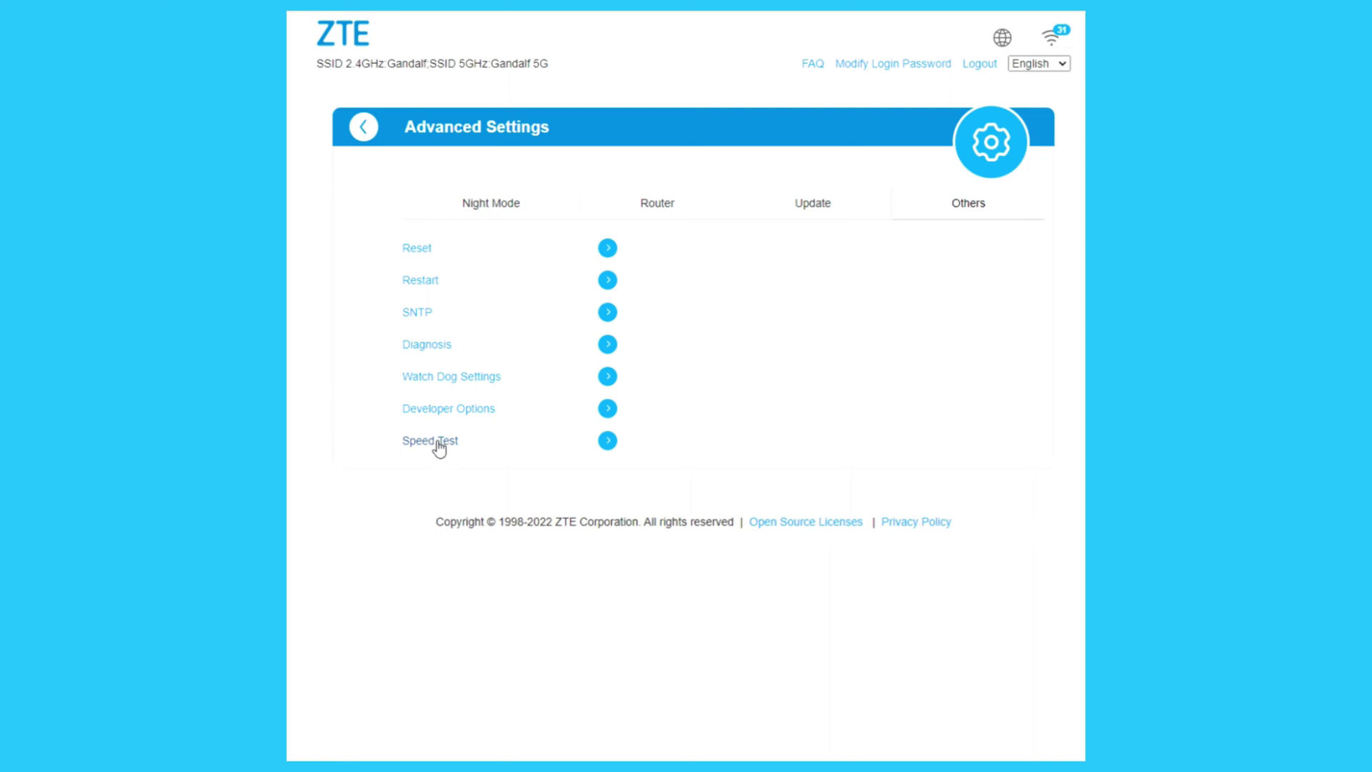
pyautogui.click(483, 207)
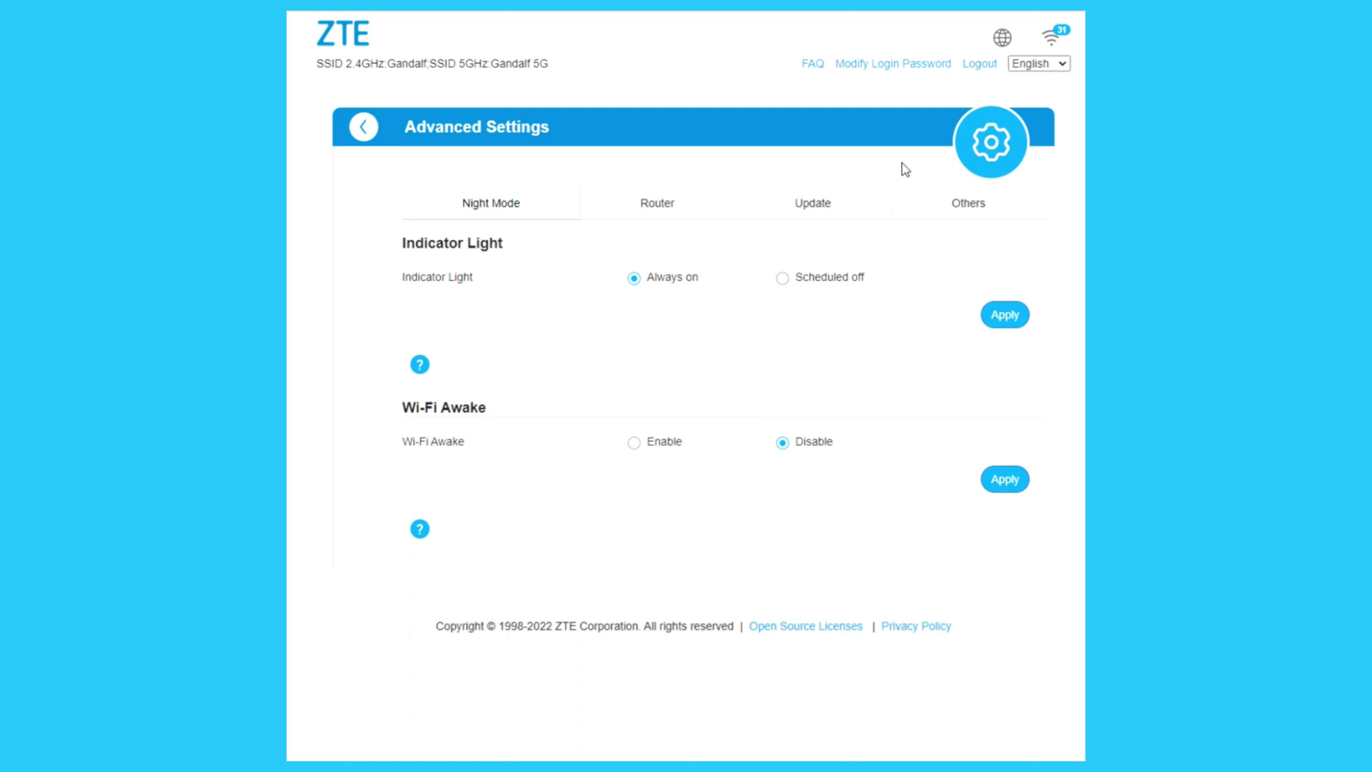
pyautogui.click(345, 45)
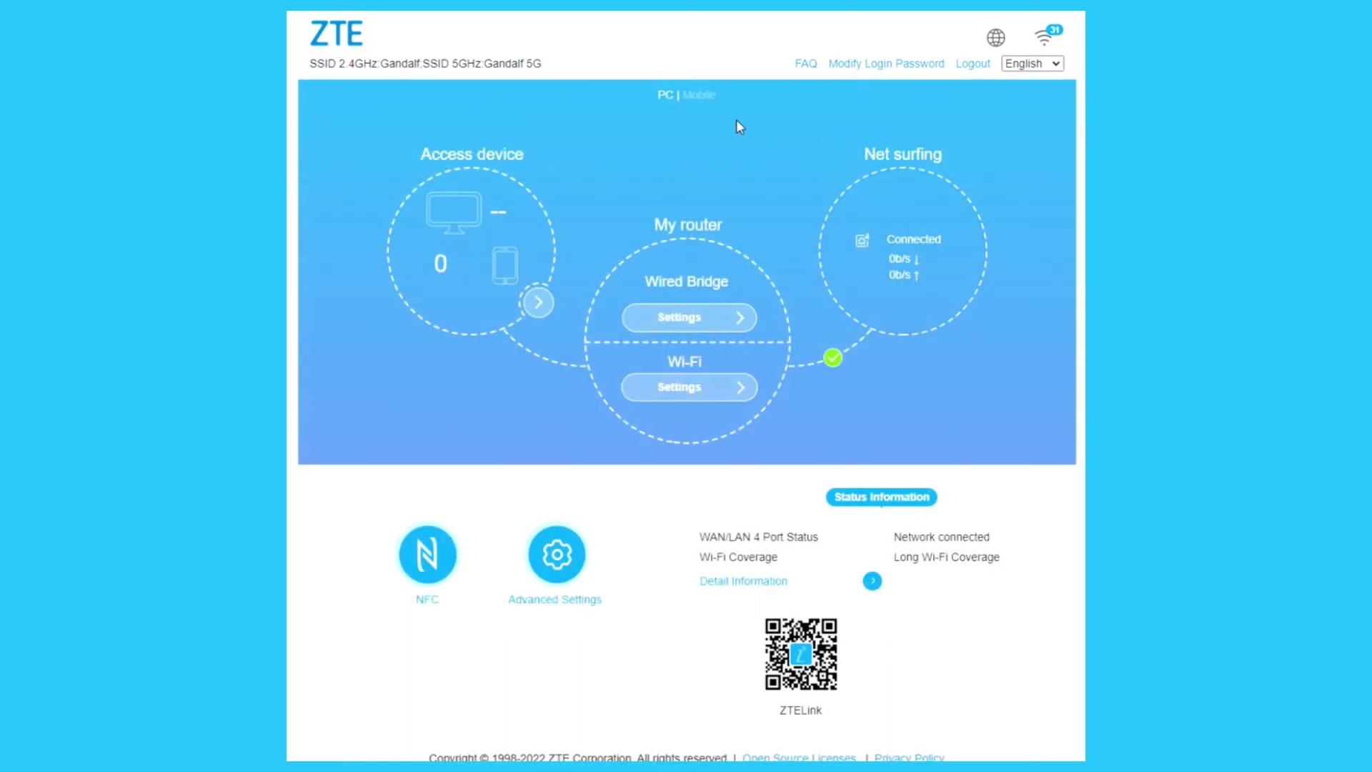
pyautogui.click(695, 98)
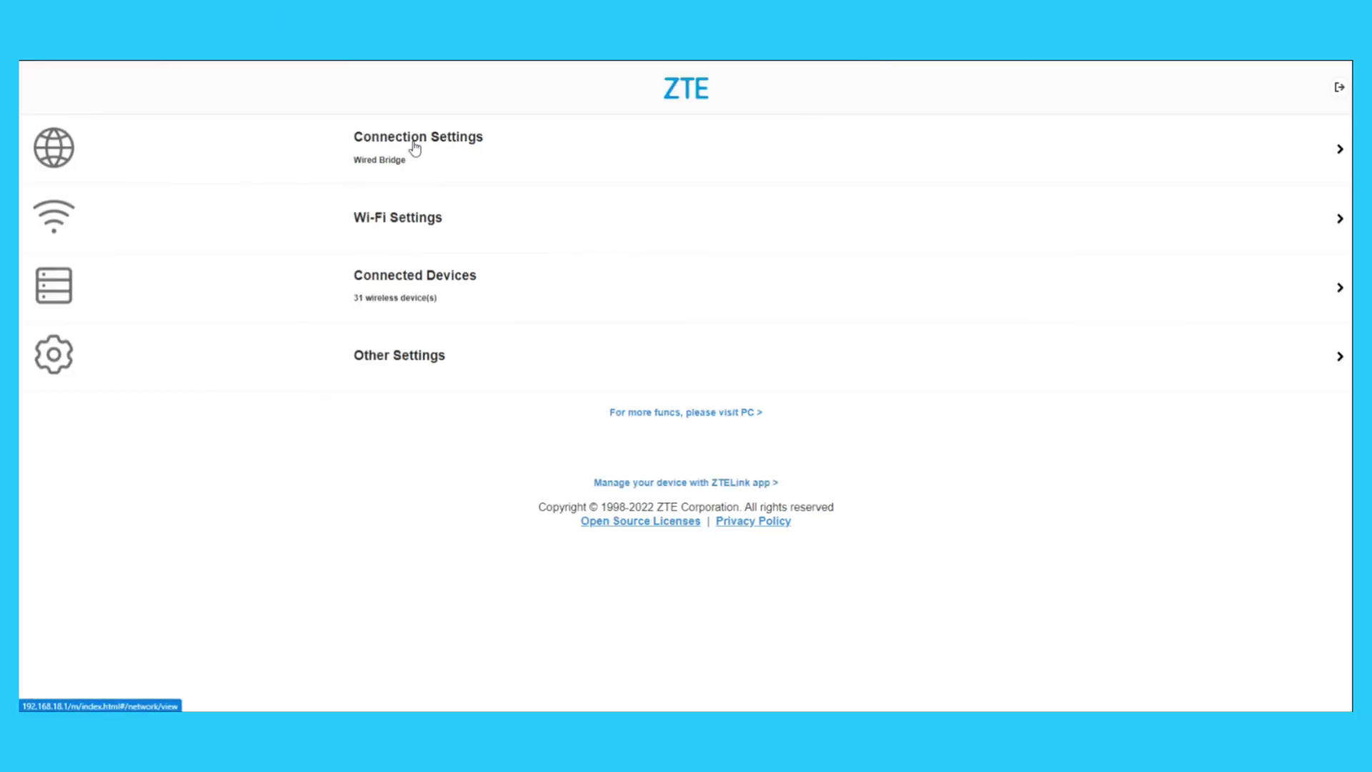
pyautogui.click(413, 147)
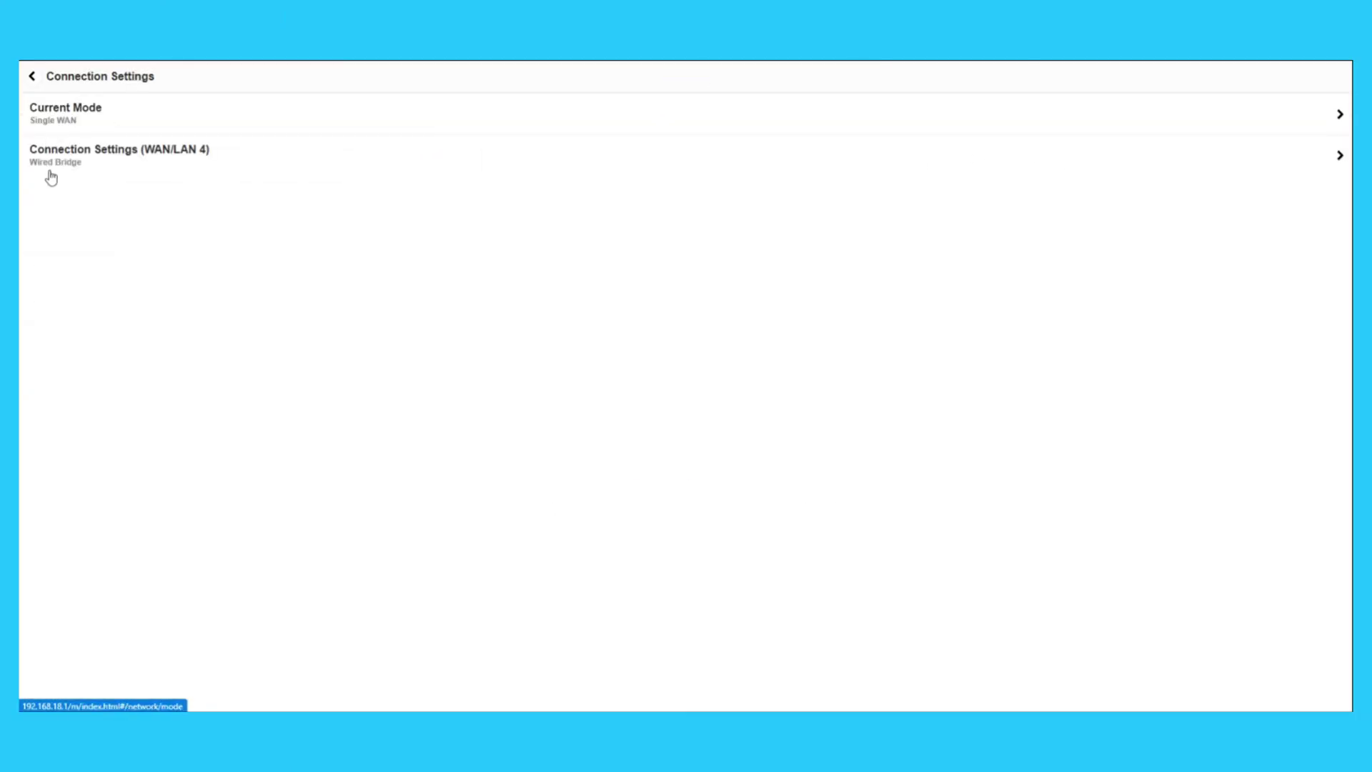
pyautogui.click(92, 122)
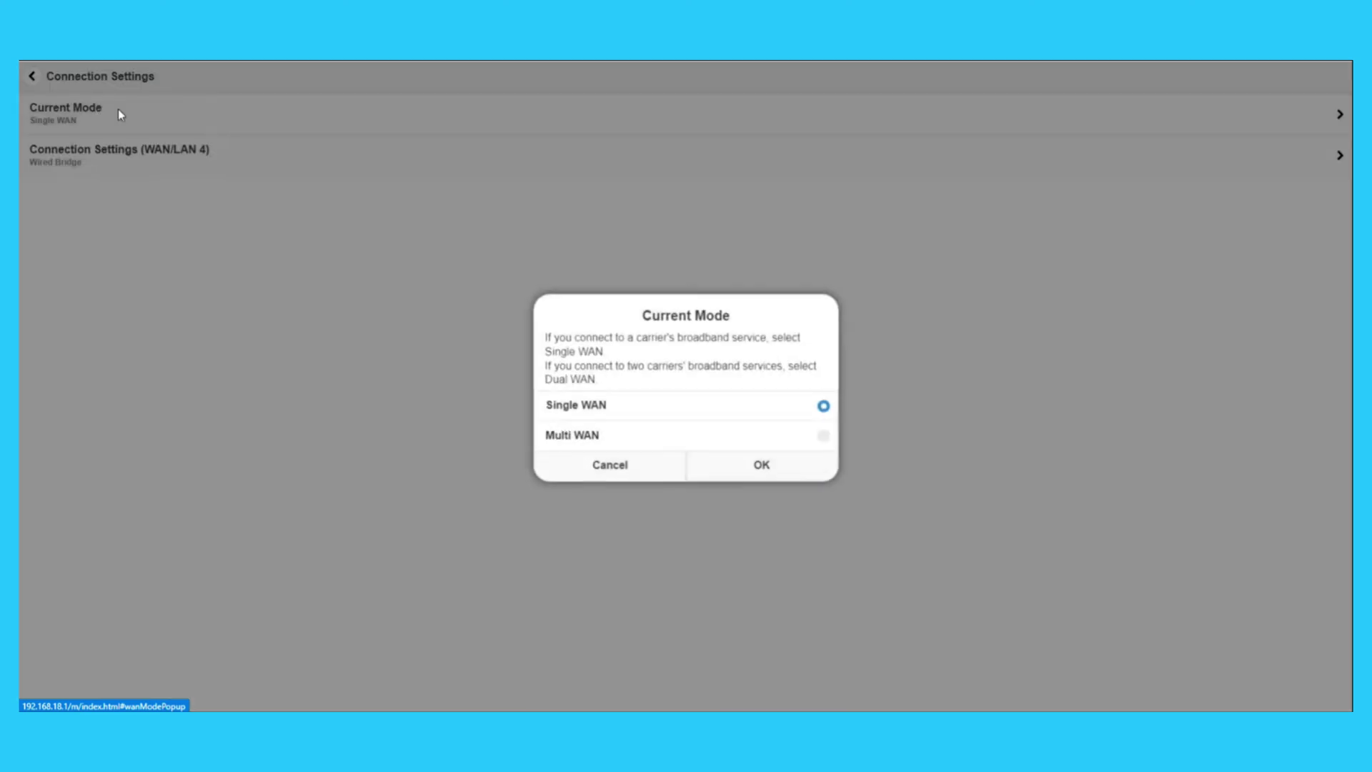
pyautogui.click(597, 475)
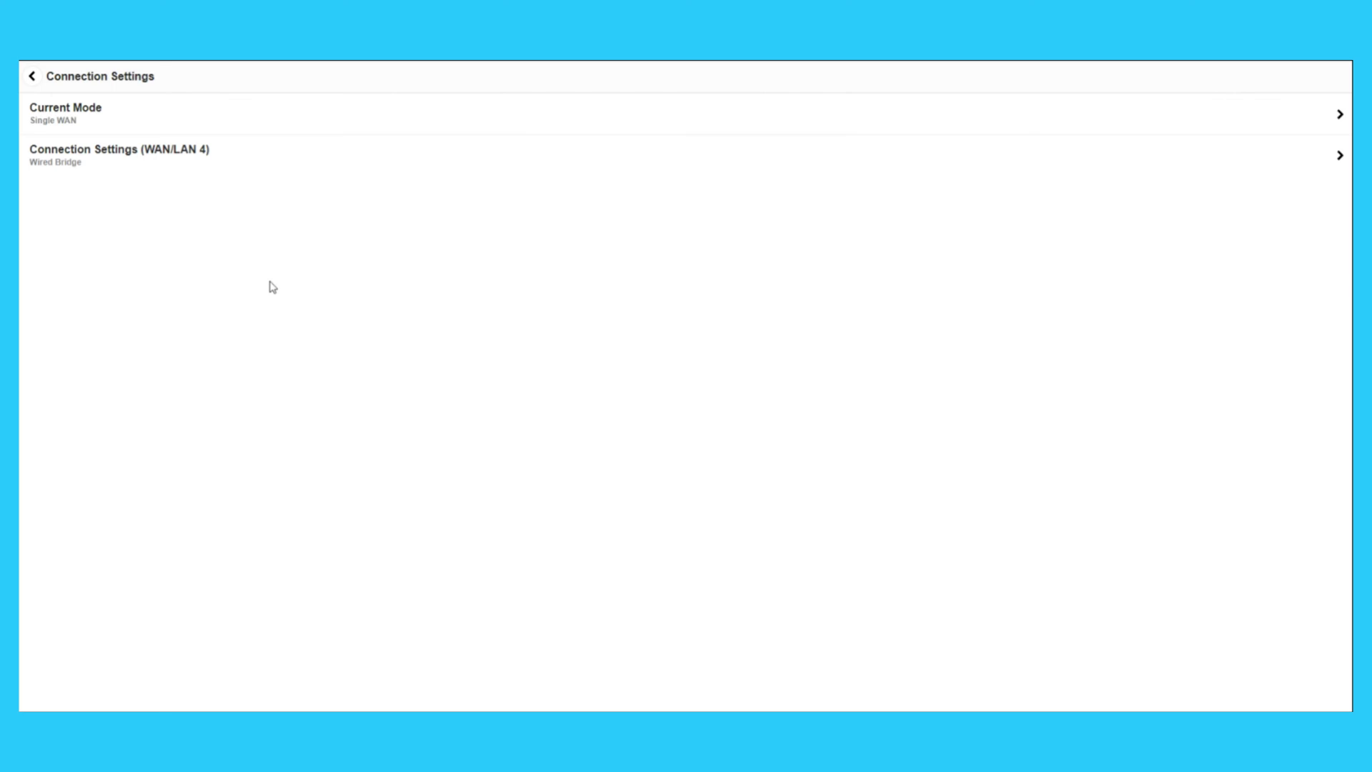
pyautogui.click(95, 154)
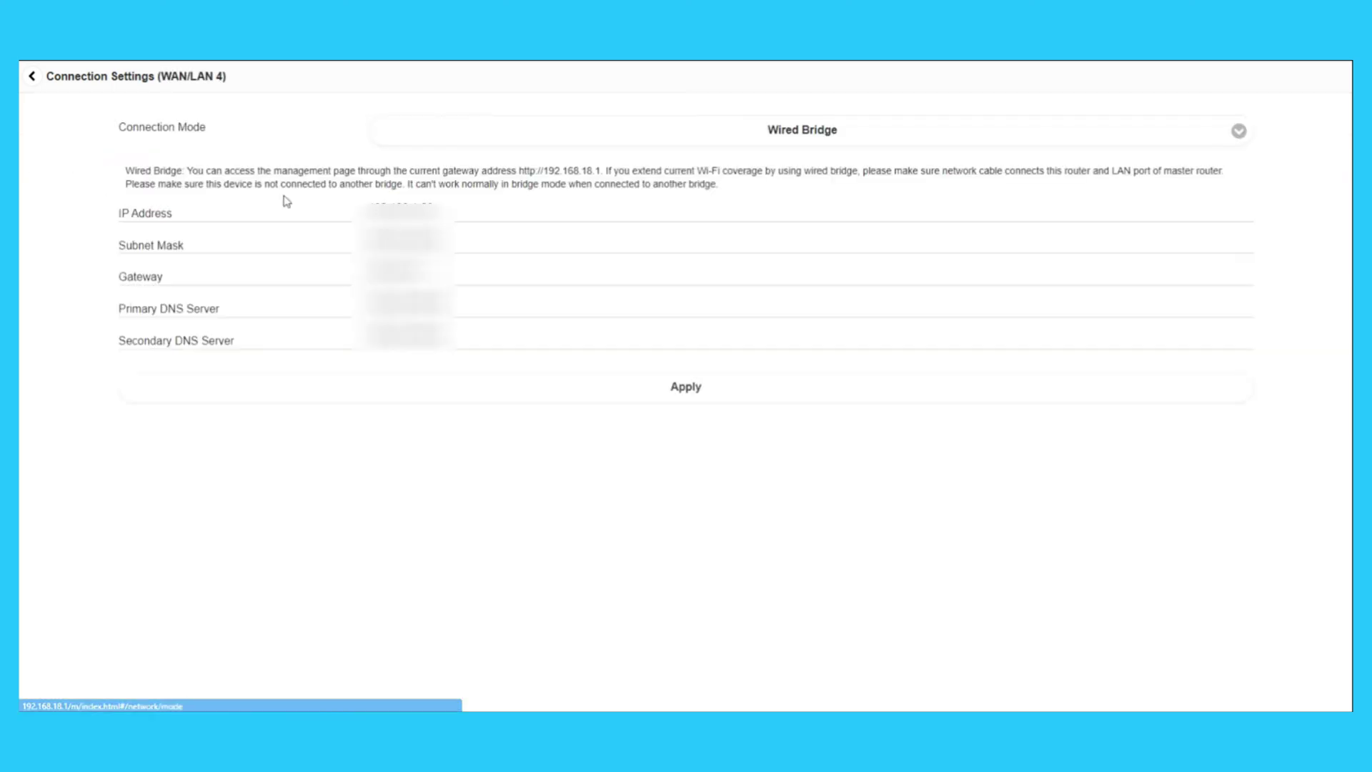
pyautogui.click(806, 145)
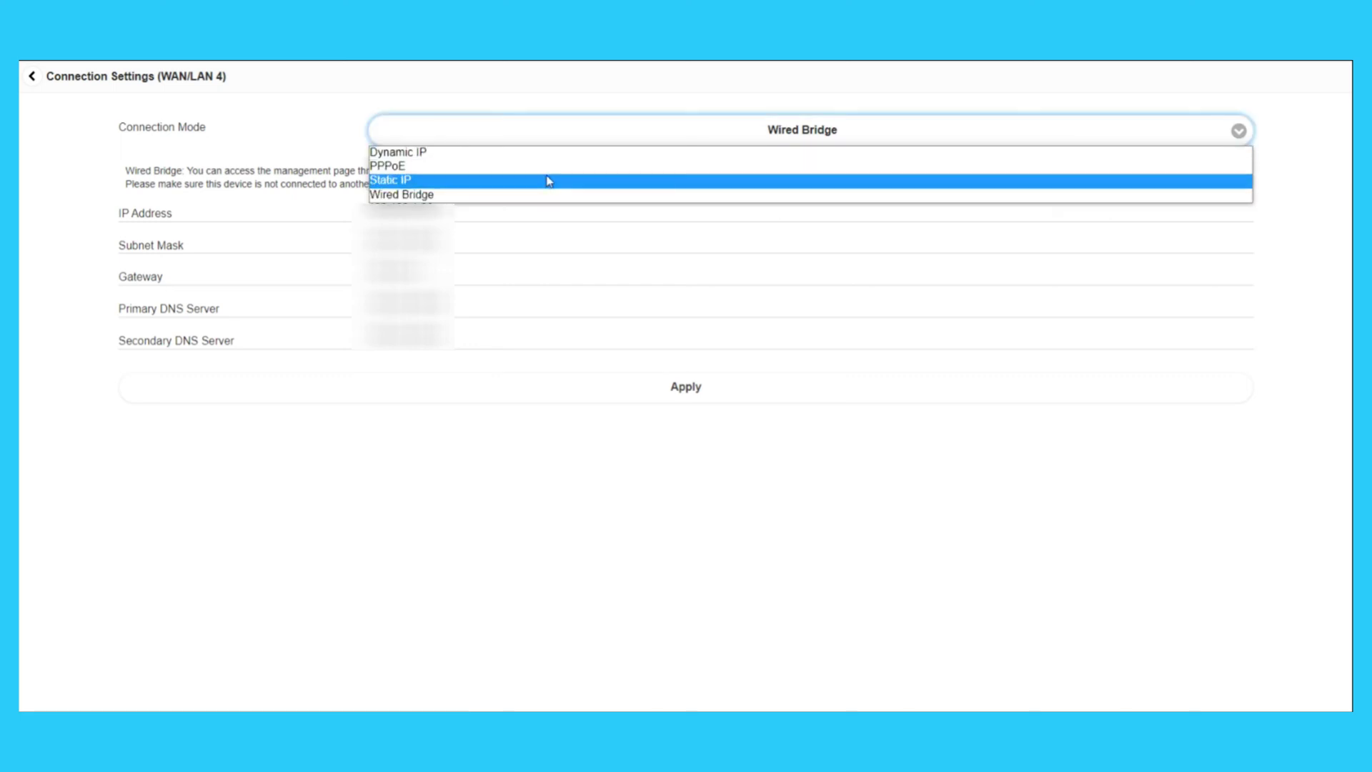
pyautogui.click(628, 480)
pyautogui.hotkey('alt', 'Left')
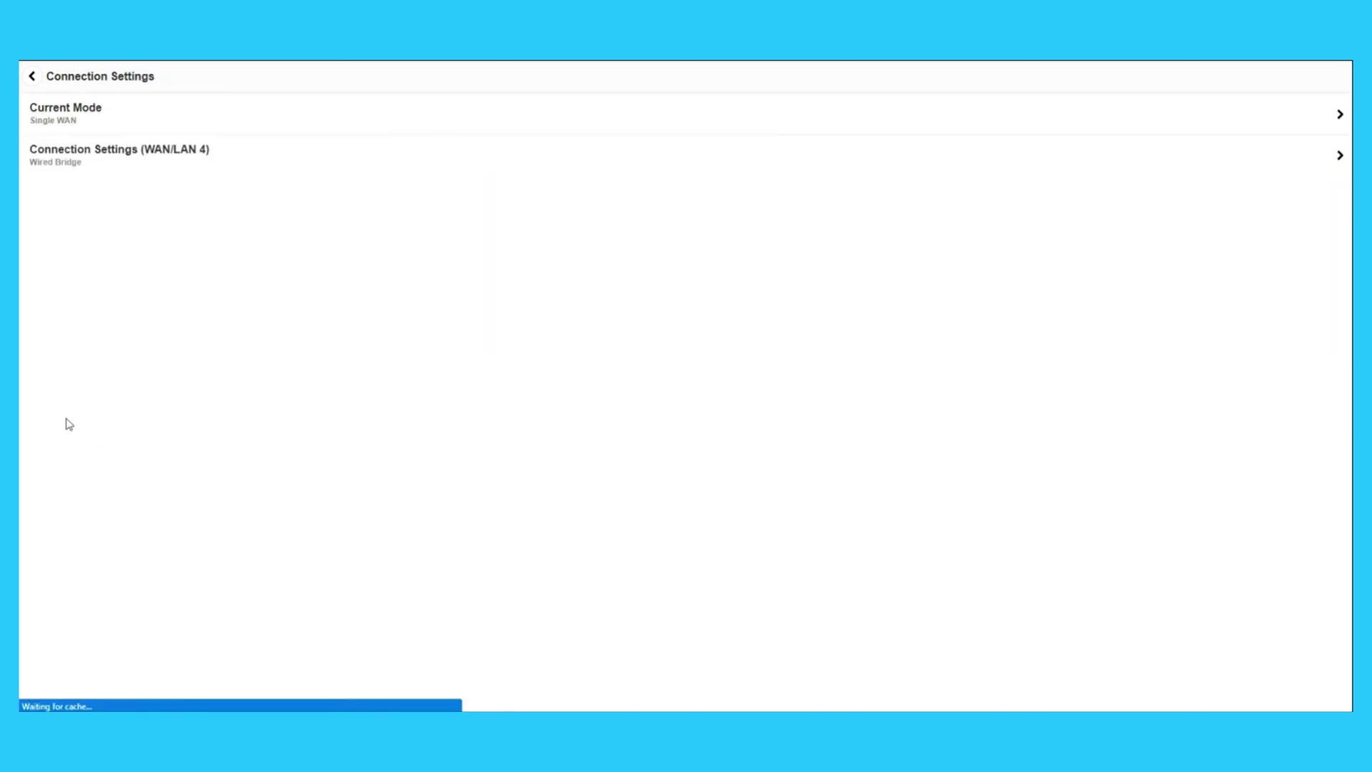
pyautogui.click(32, 79)
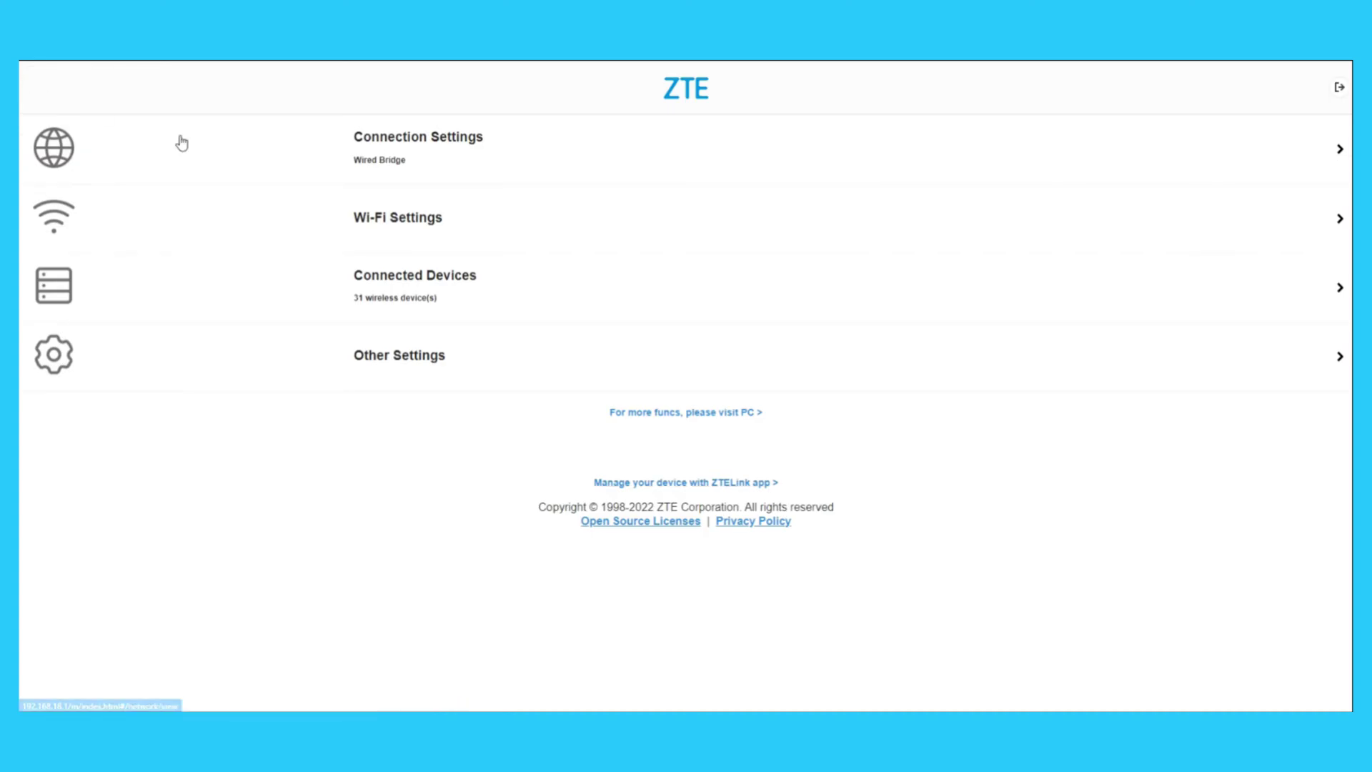
pyautogui.click(397, 218)
pyautogui.click(114, 125)
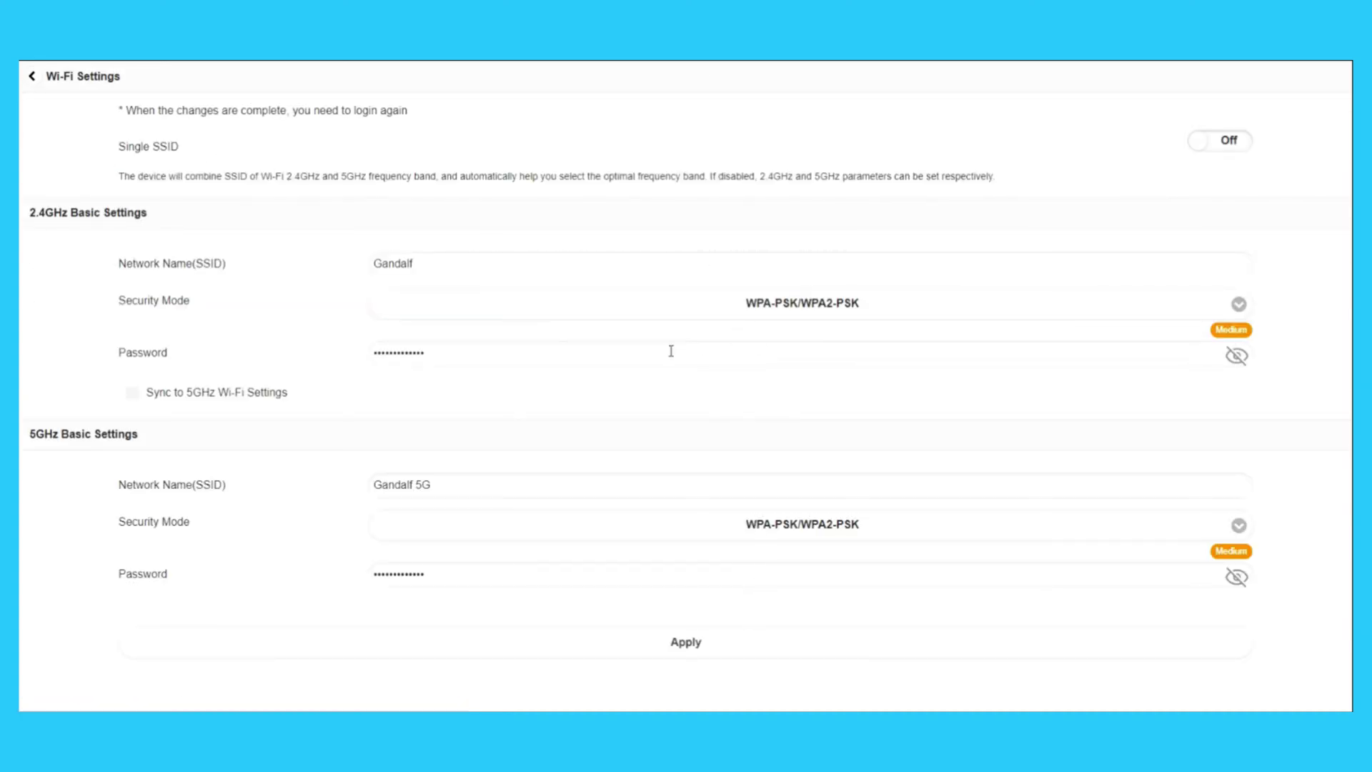
pyautogui.click(28, 76)
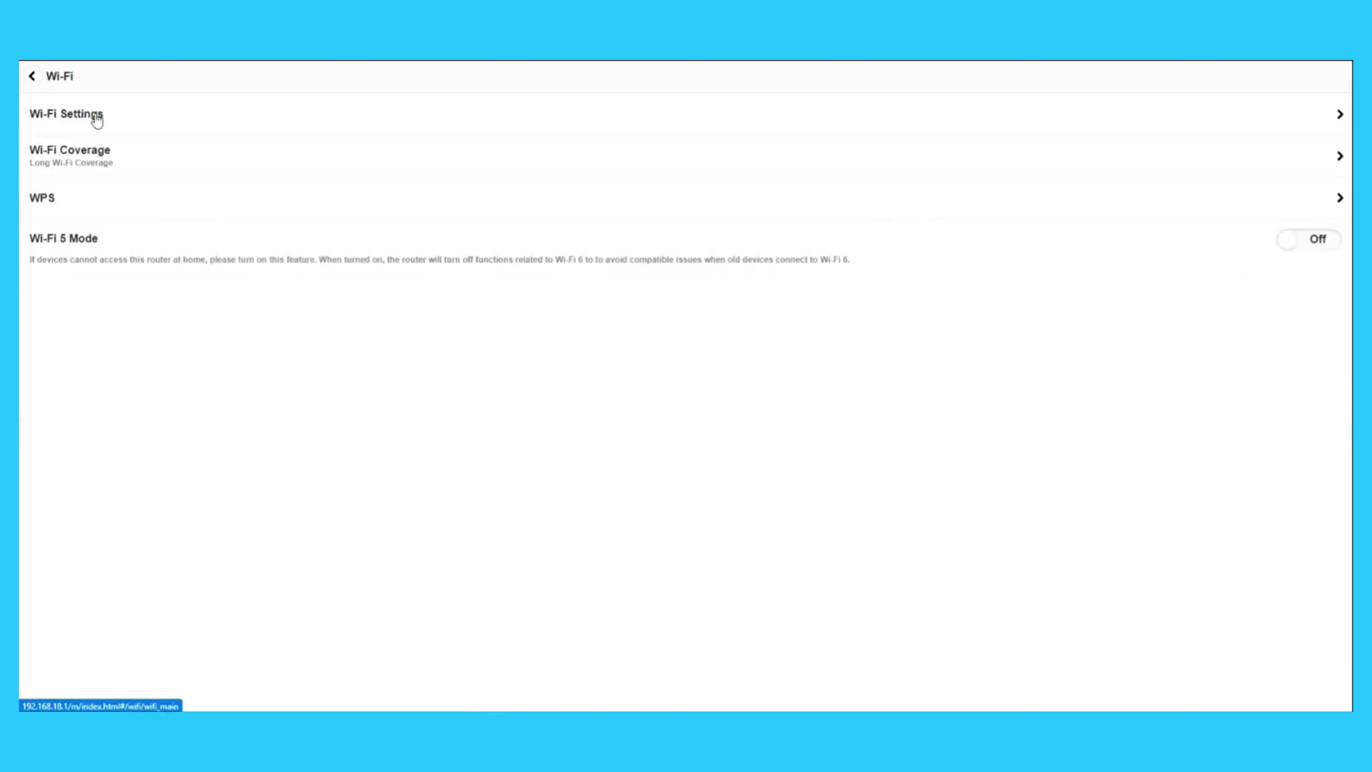
pyautogui.click(122, 161)
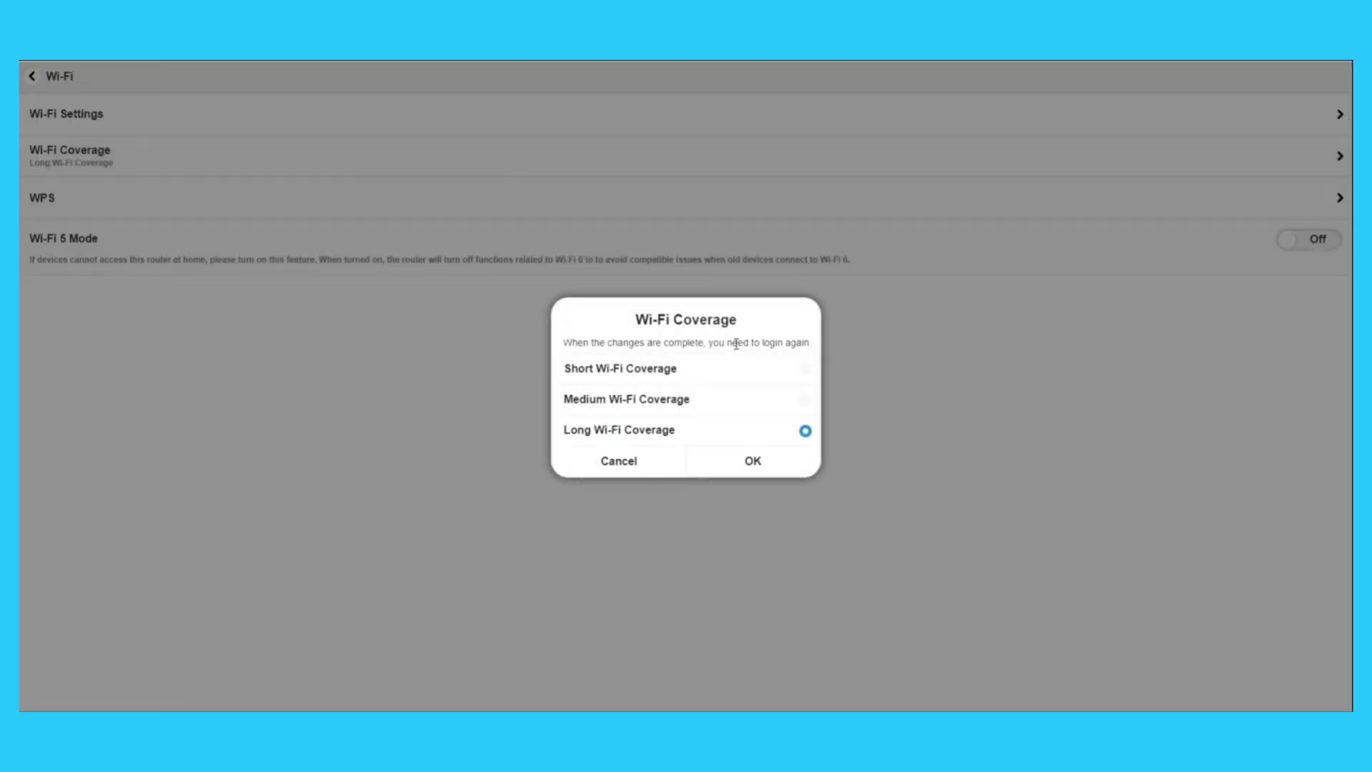
pyautogui.click(638, 461)
pyautogui.click(85, 200)
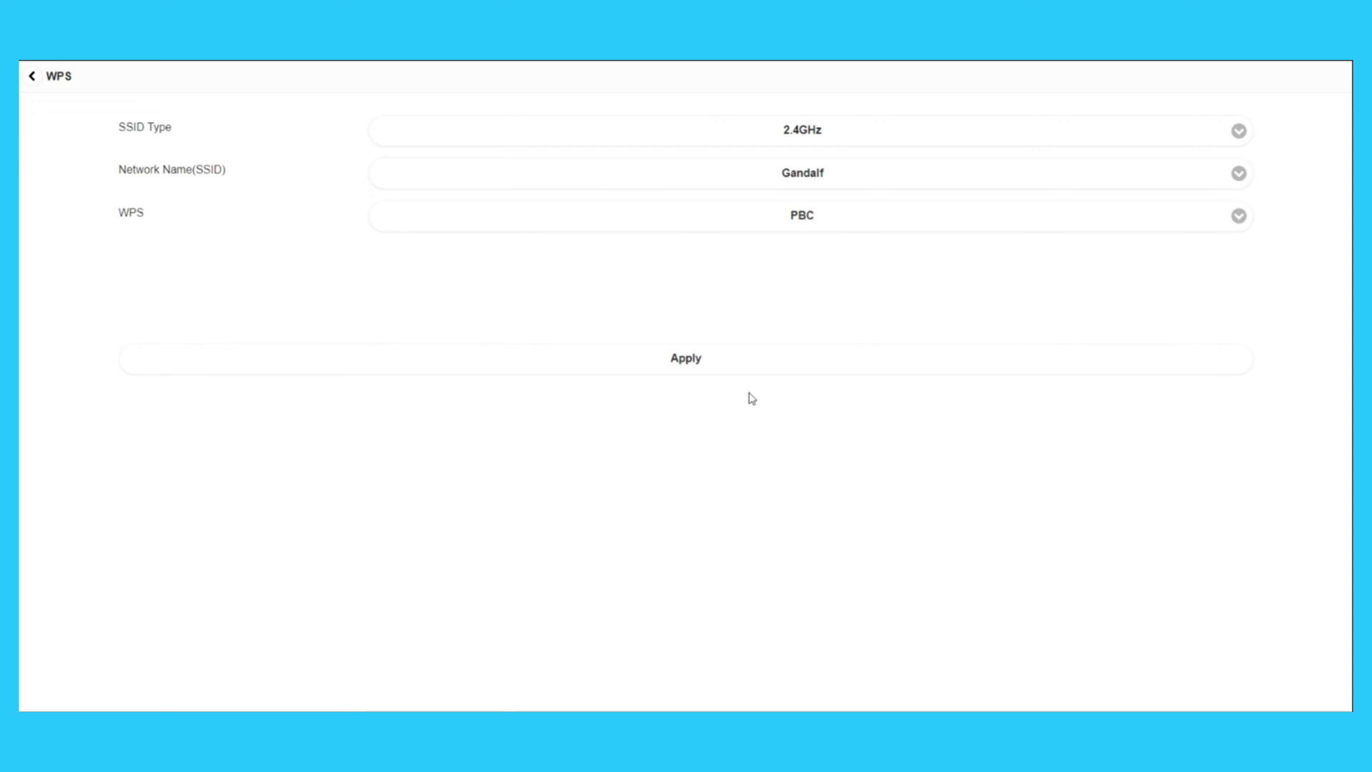
pyautogui.click(1238, 131)
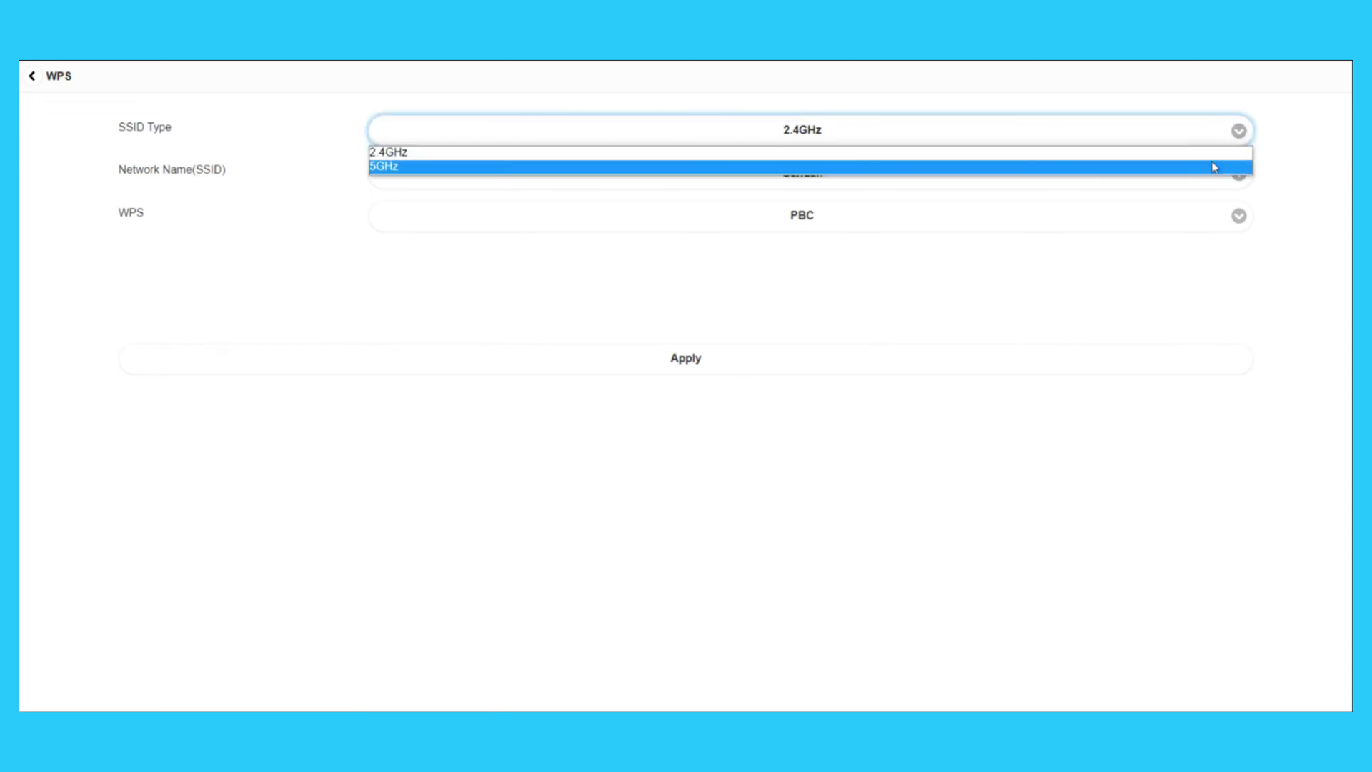
pyautogui.click(1232, 154)
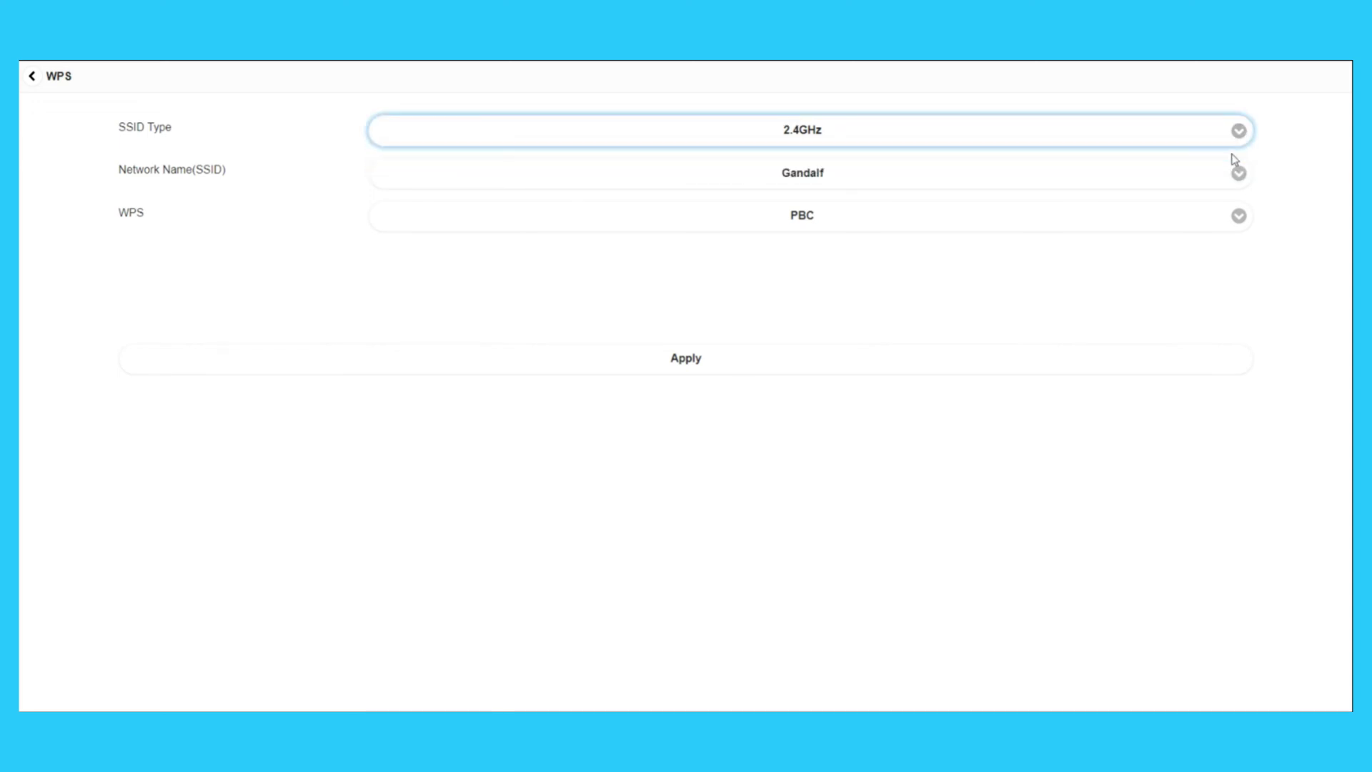
pyautogui.click(1241, 177)
pyautogui.click(1240, 177)
pyautogui.click(1234, 142)
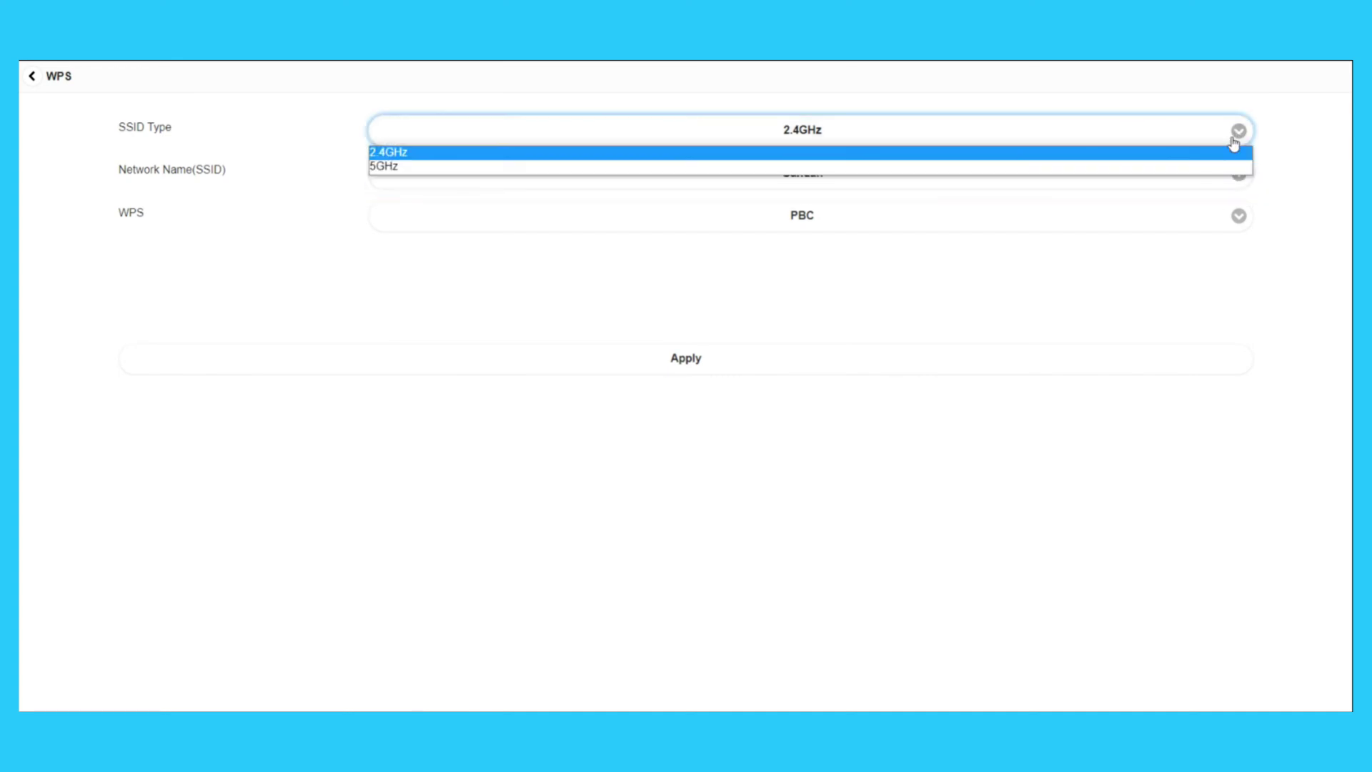
pyautogui.click(1204, 167)
pyautogui.click(1239, 216)
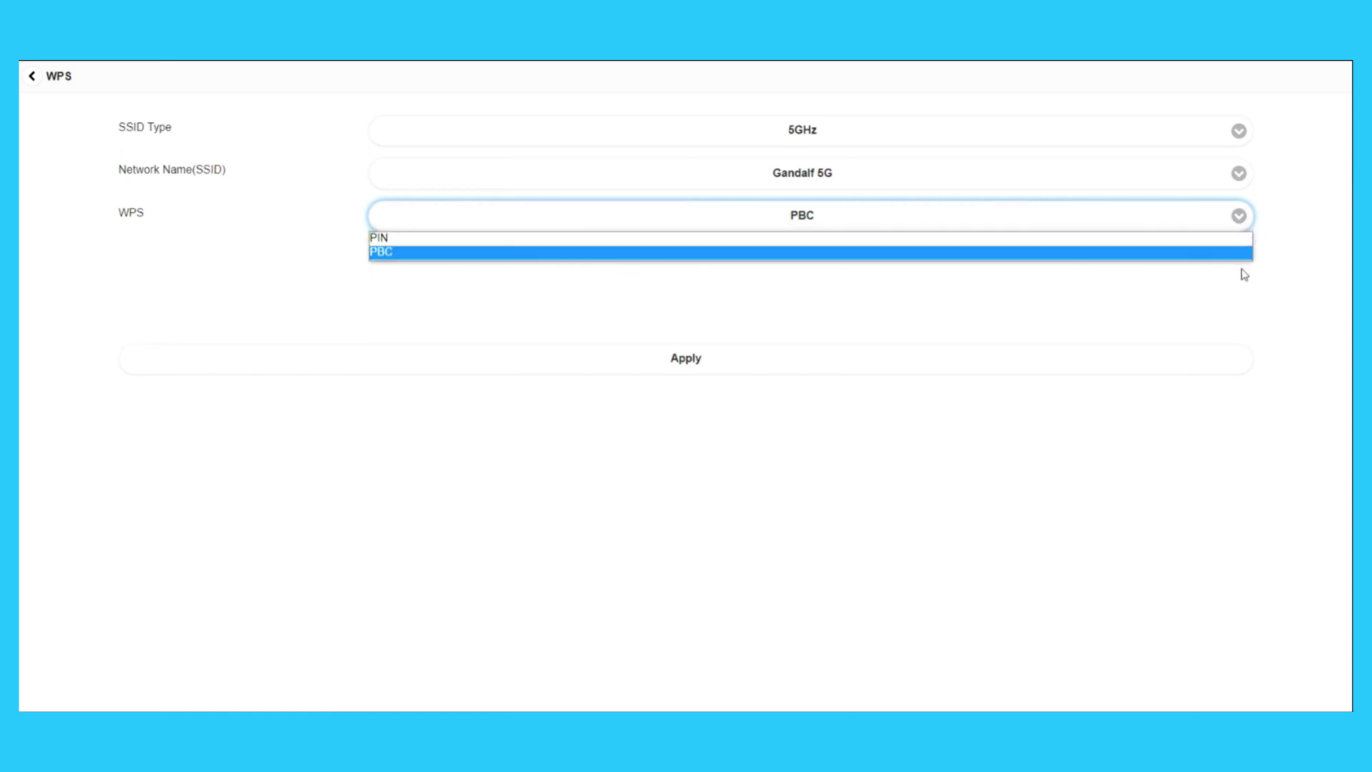
pyautogui.click(1233, 306)
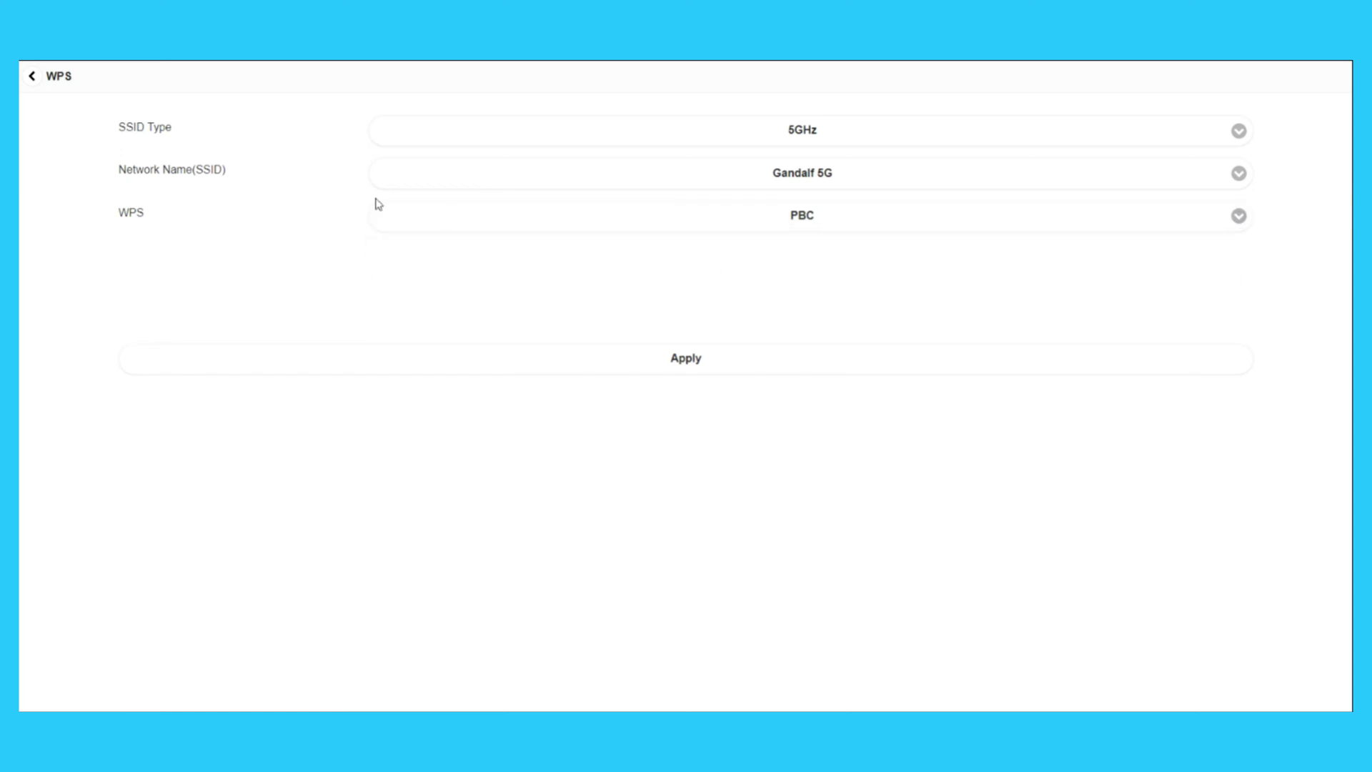
pyautogui.click(30, 77)
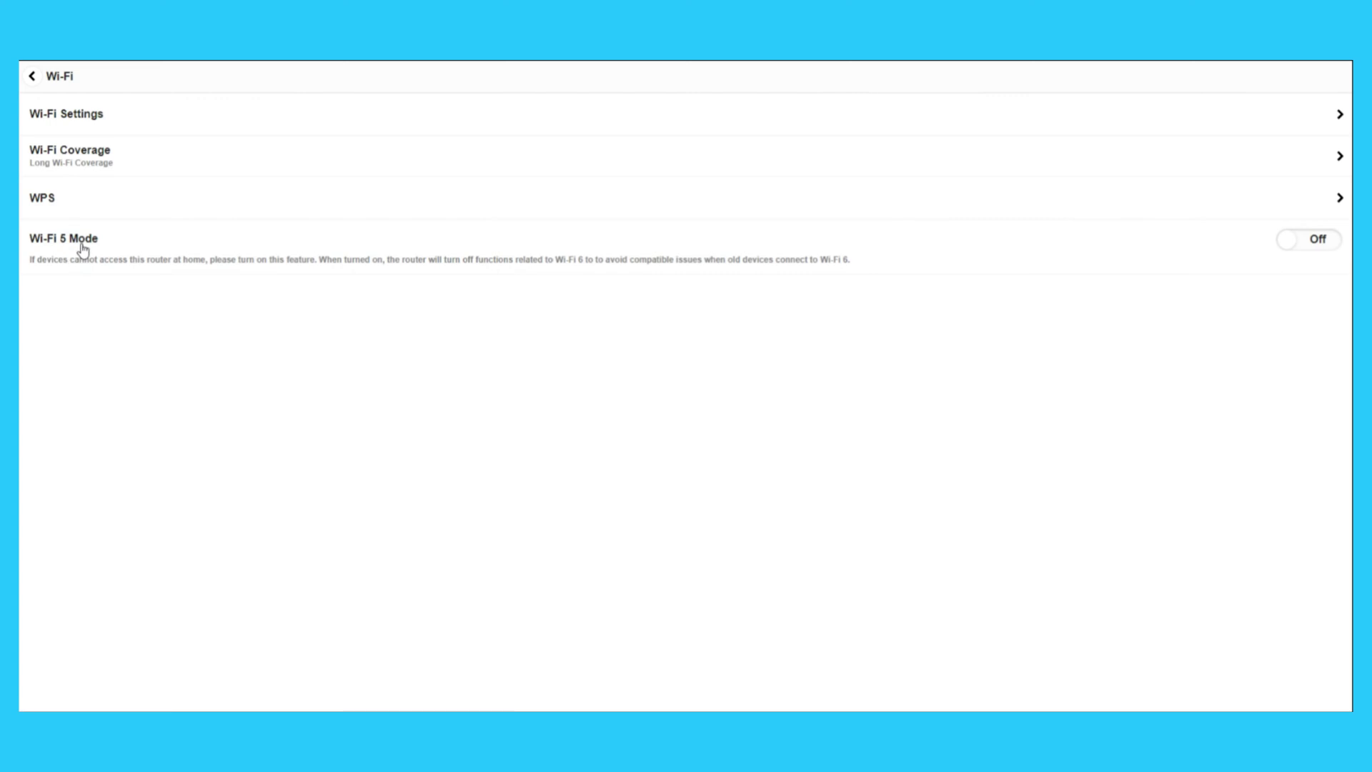
pyautogui.click(1288, 247)
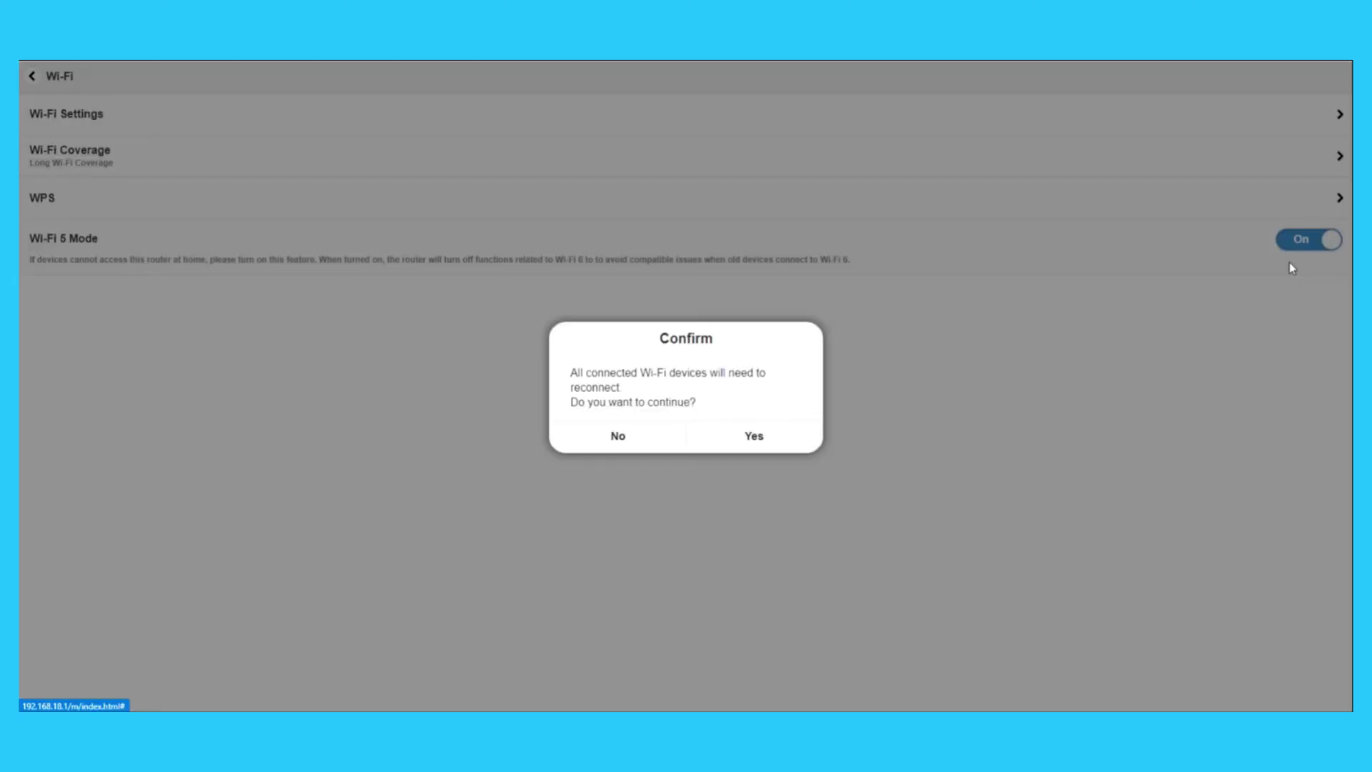
pyautogui.click(637, 447)
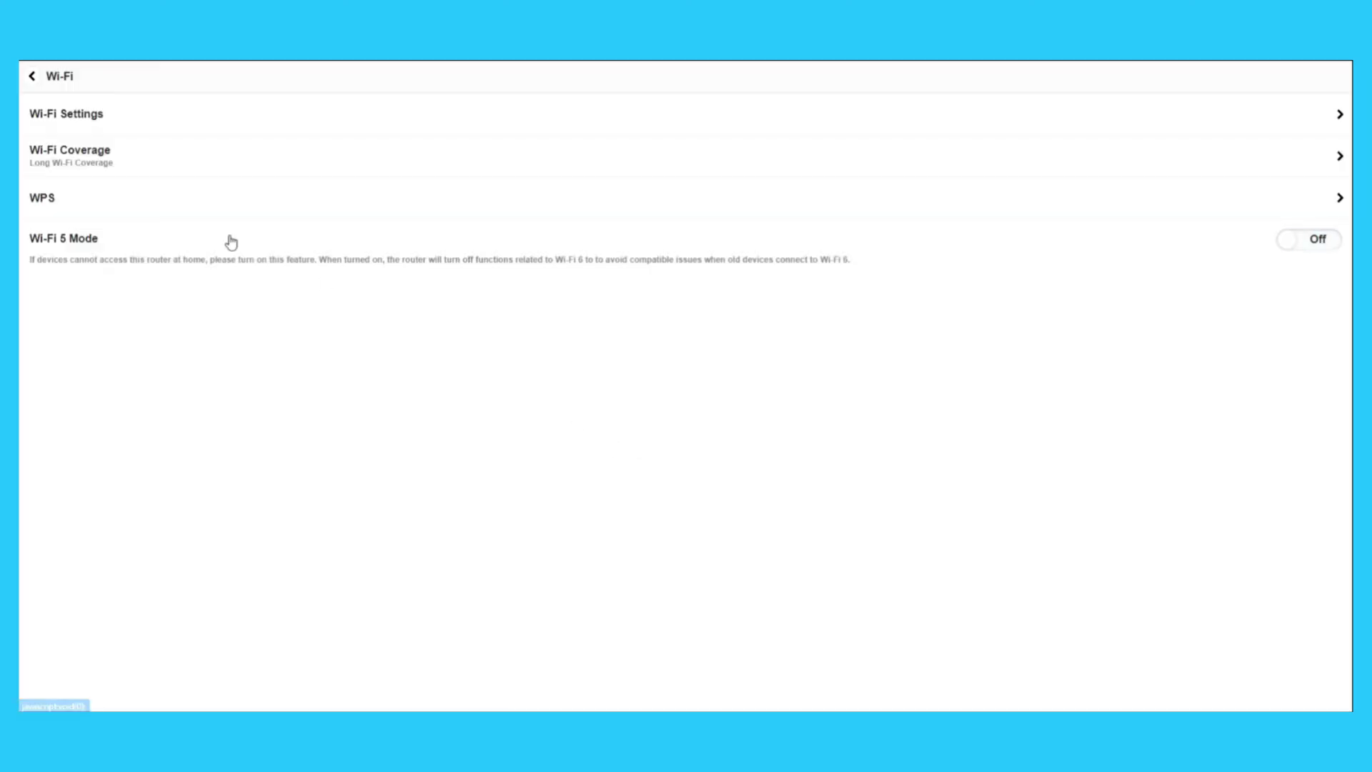
pyautogui.click(31, 77)
pyautogui.click(385, 289)
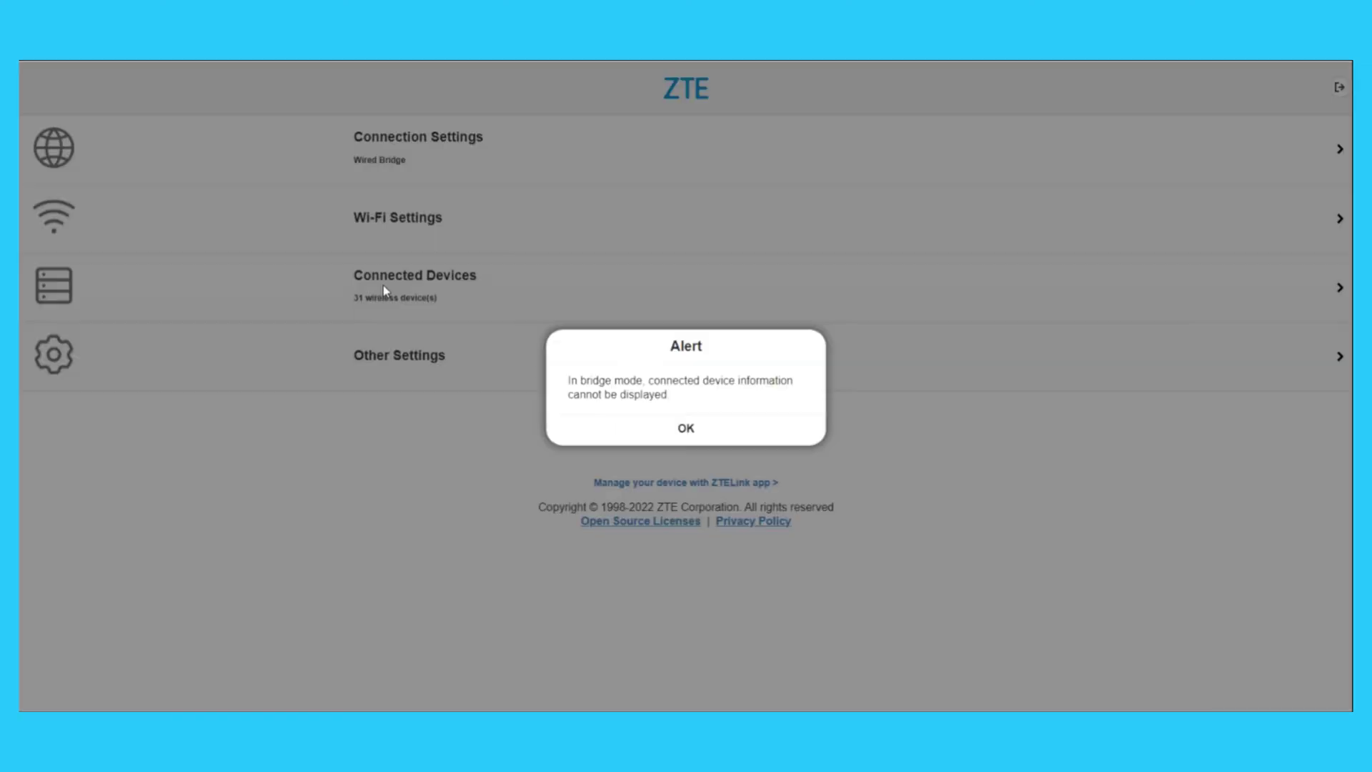
pyautogui.click(715, 433)
pyautogui.click(411, 366)
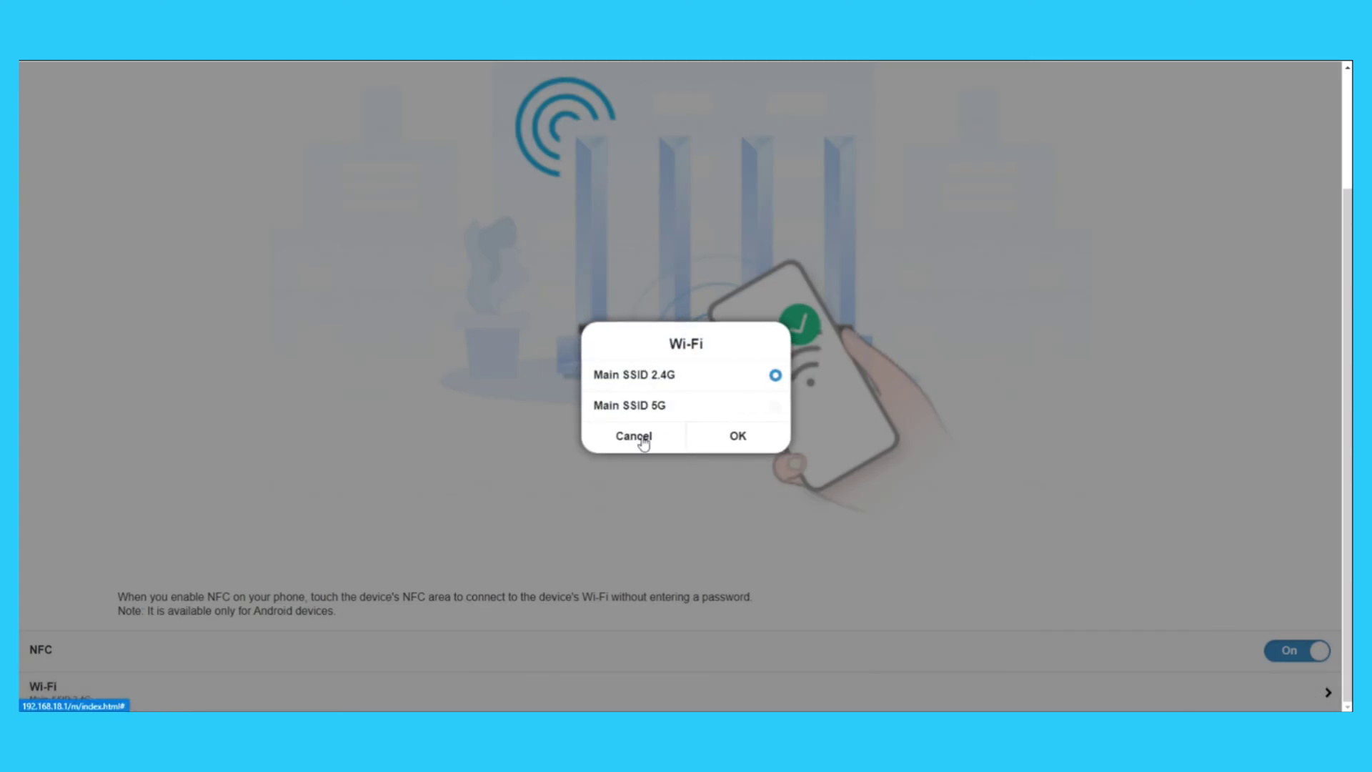
pyautogui.click(634, 437)
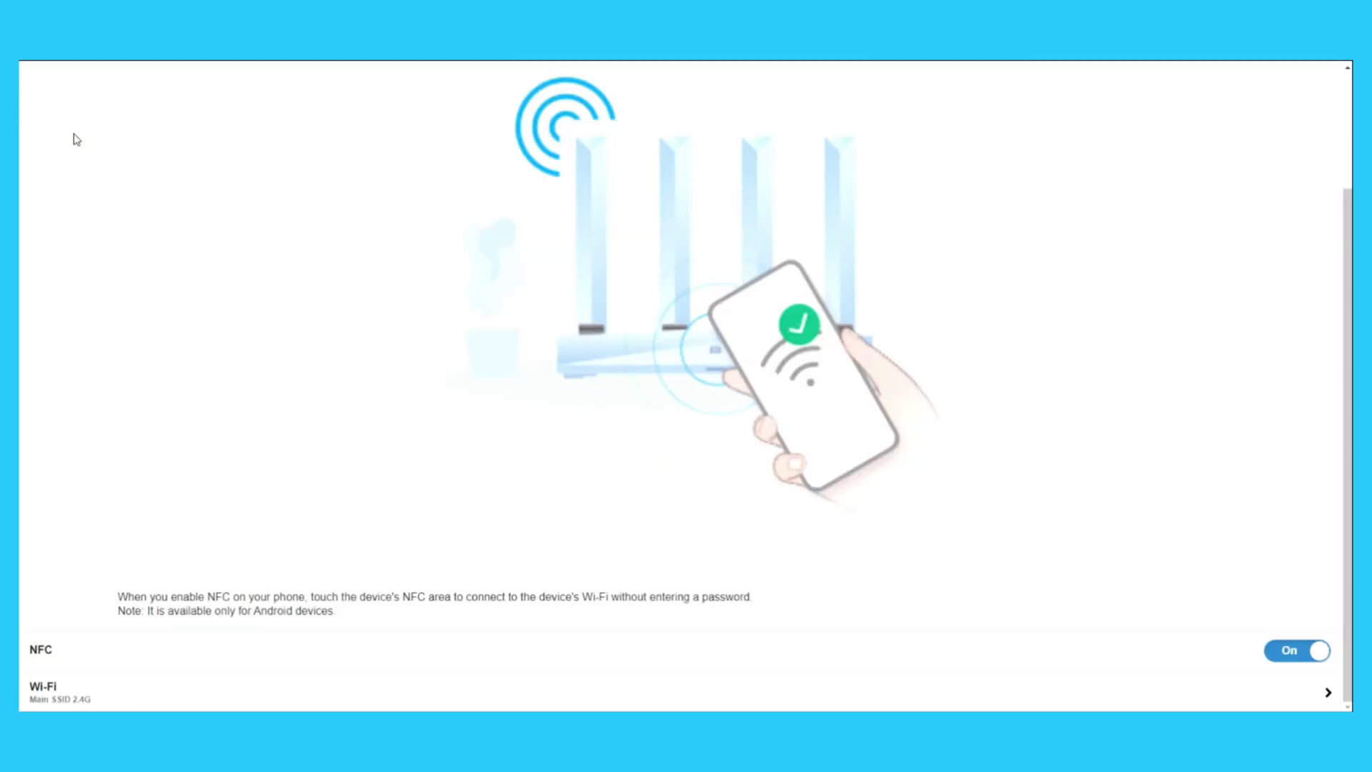
pyautogui.scroll(5, 186, 215)
pyautogui.click(32, 76)
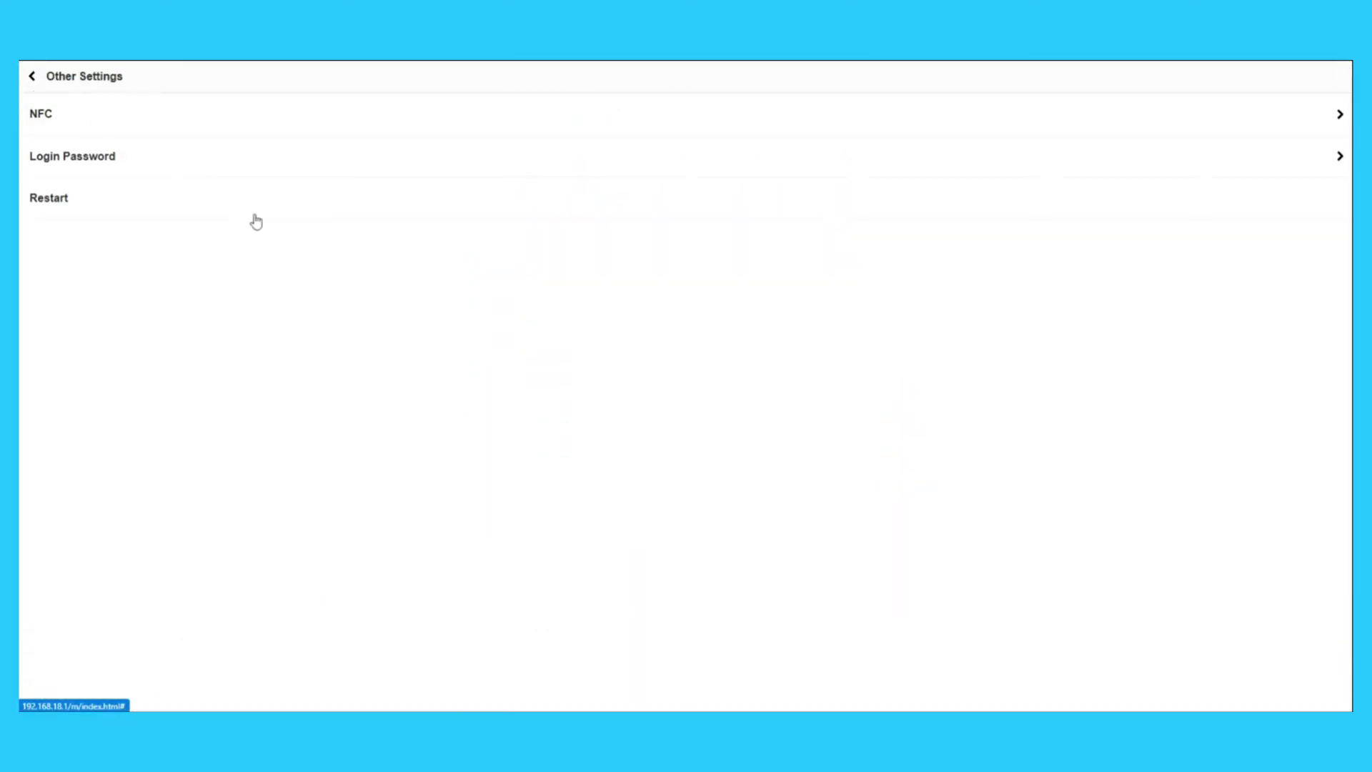
pyautogui.click(77, 172)
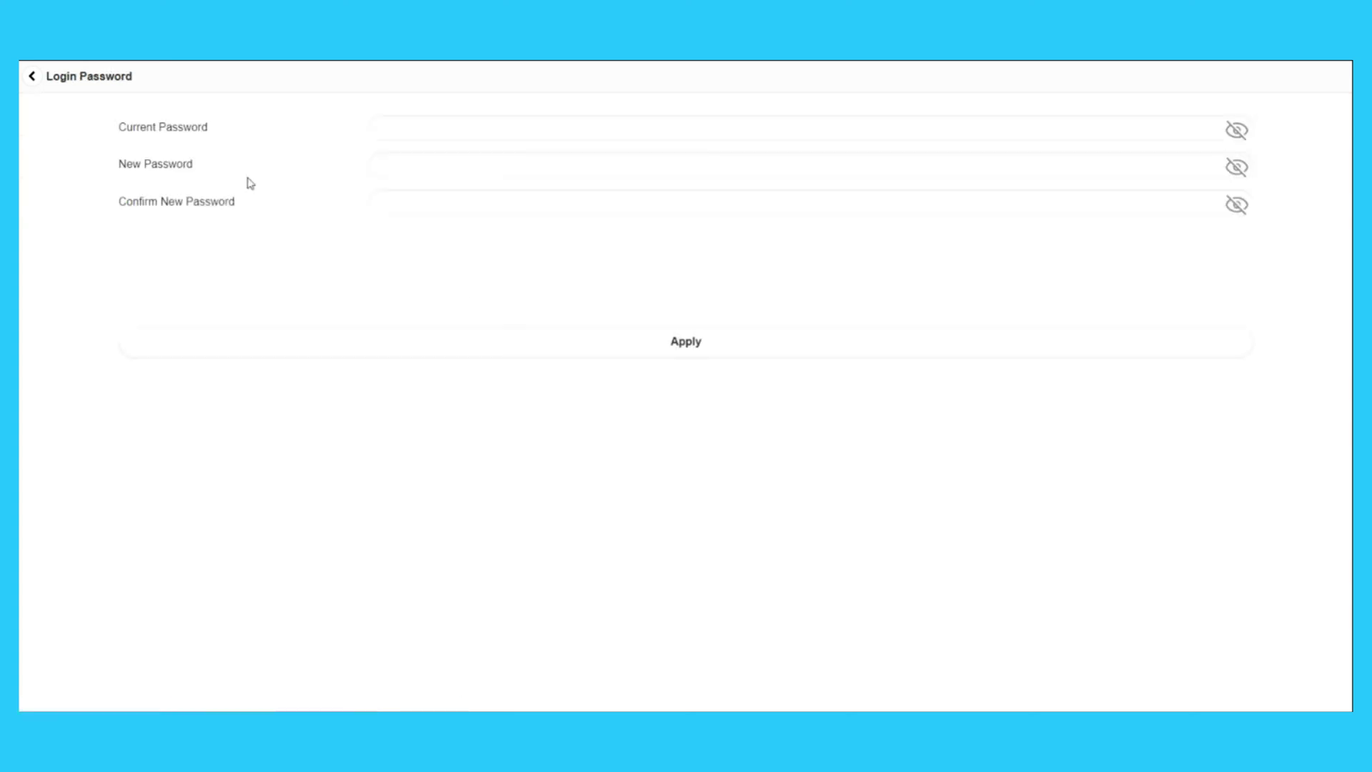
pyautogui.click(32, 76)
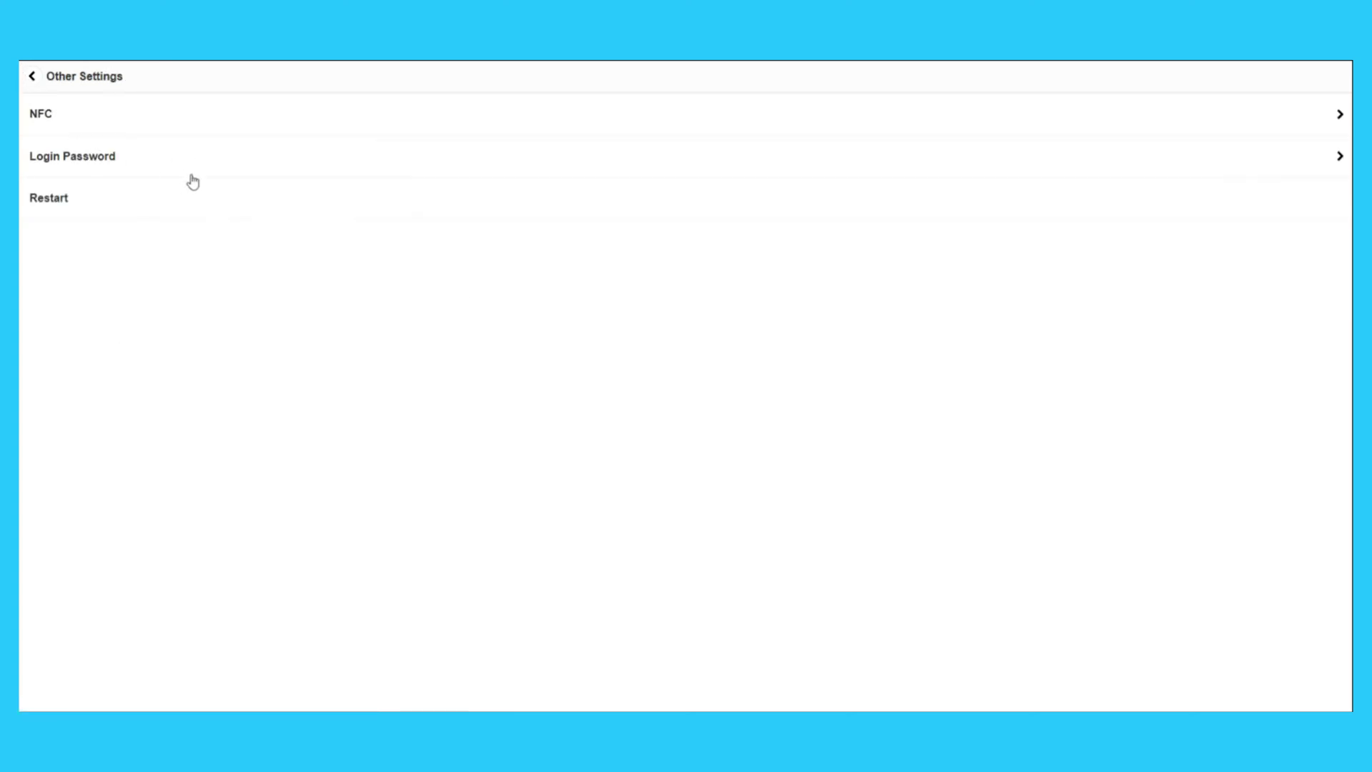
pyautogui.click(77, 199)
pyautogui.click(643, 425)
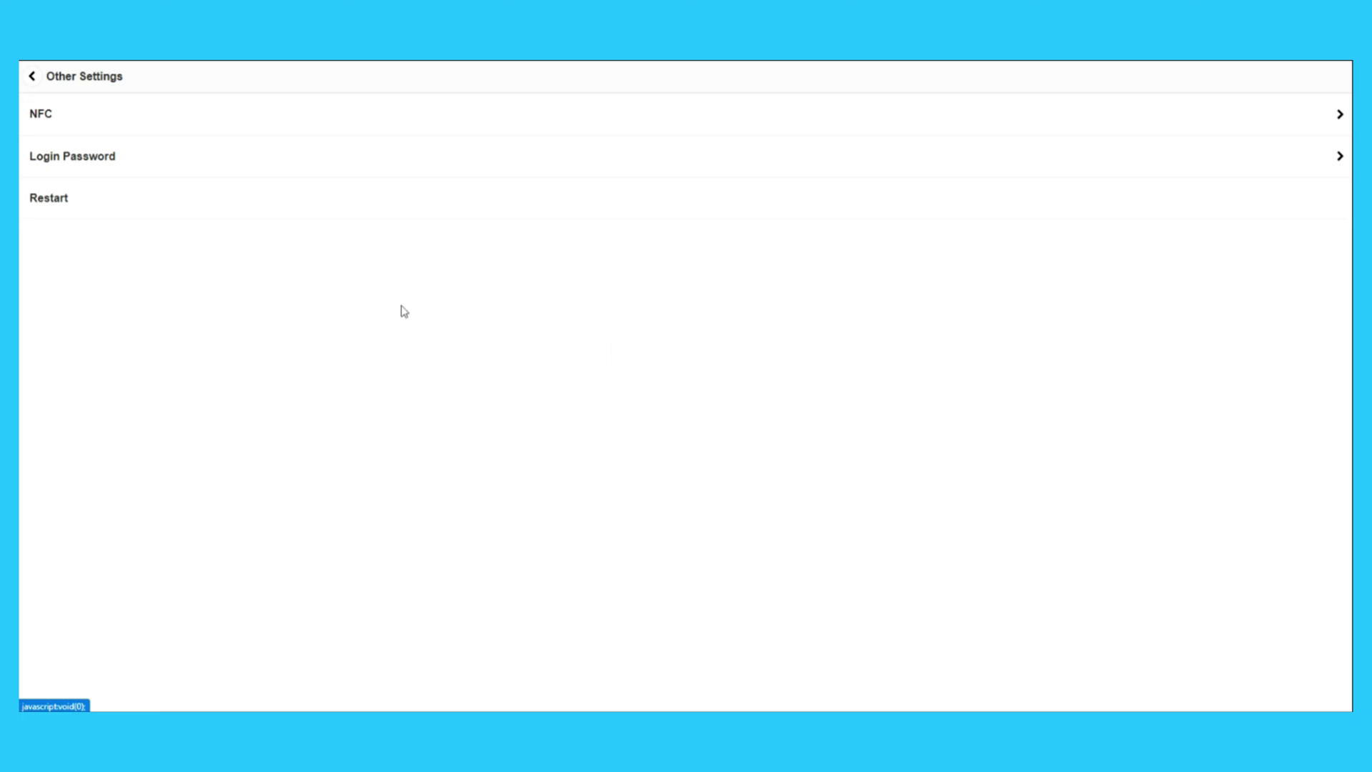
pyautogui.click(36, 80)
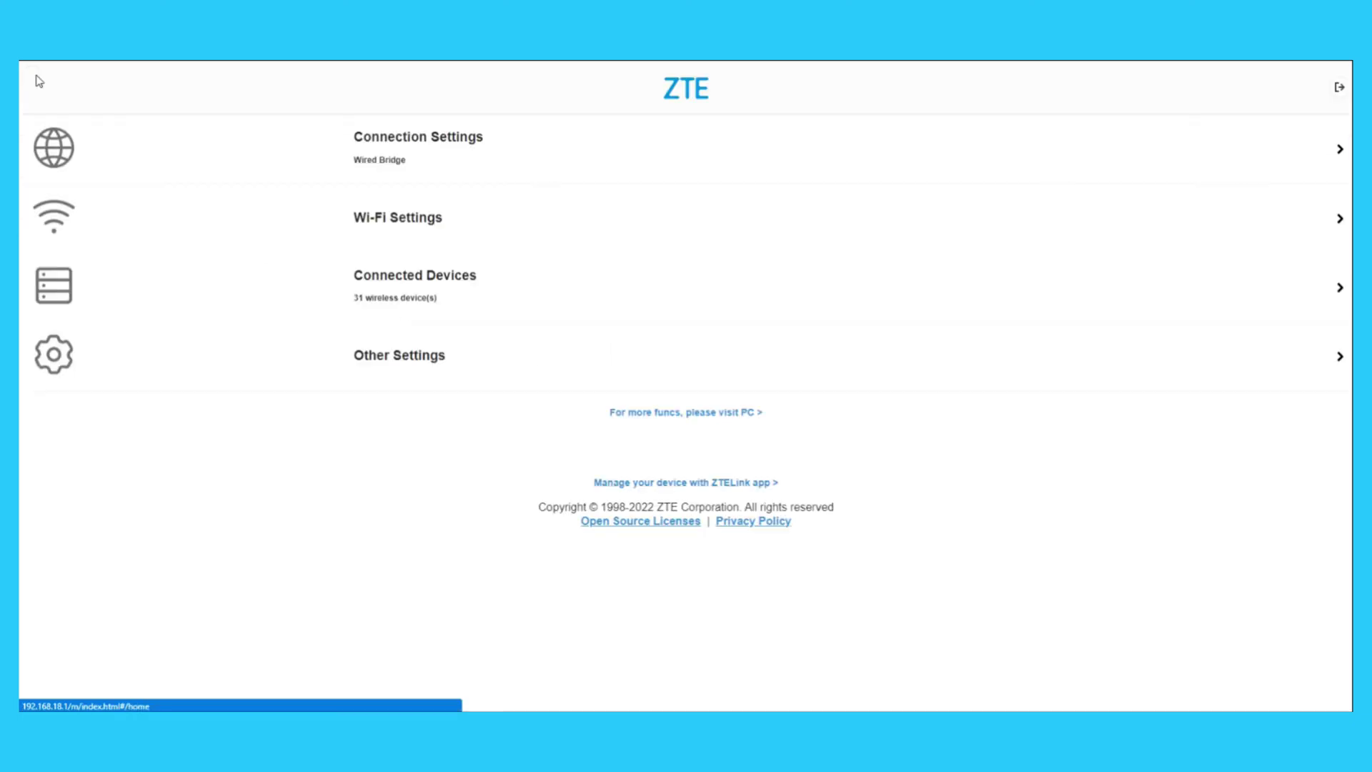
# Step: Switch to the PC version and view the router's detailed Status Information
pyautogui.click(736, 413)
pyautogui.click(732, 440)
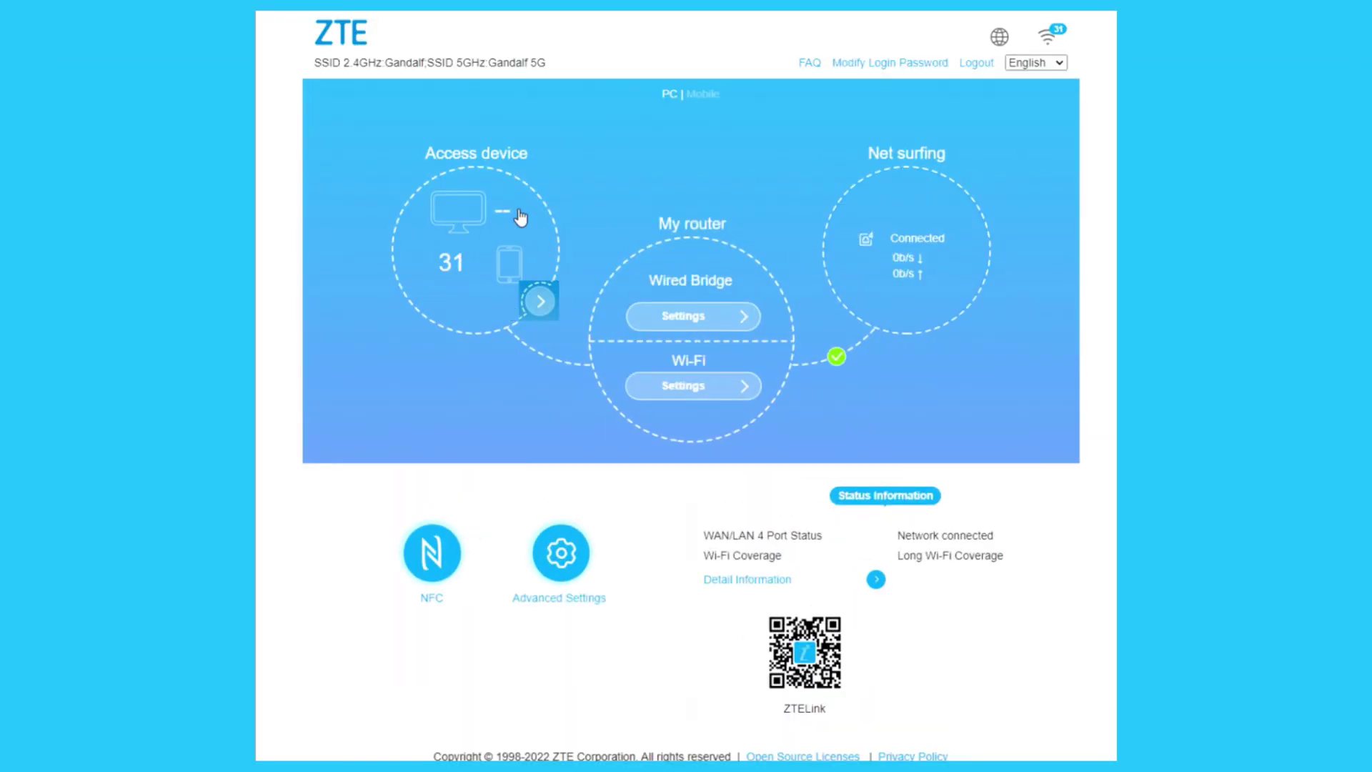
pyautogui.click(761, 590)
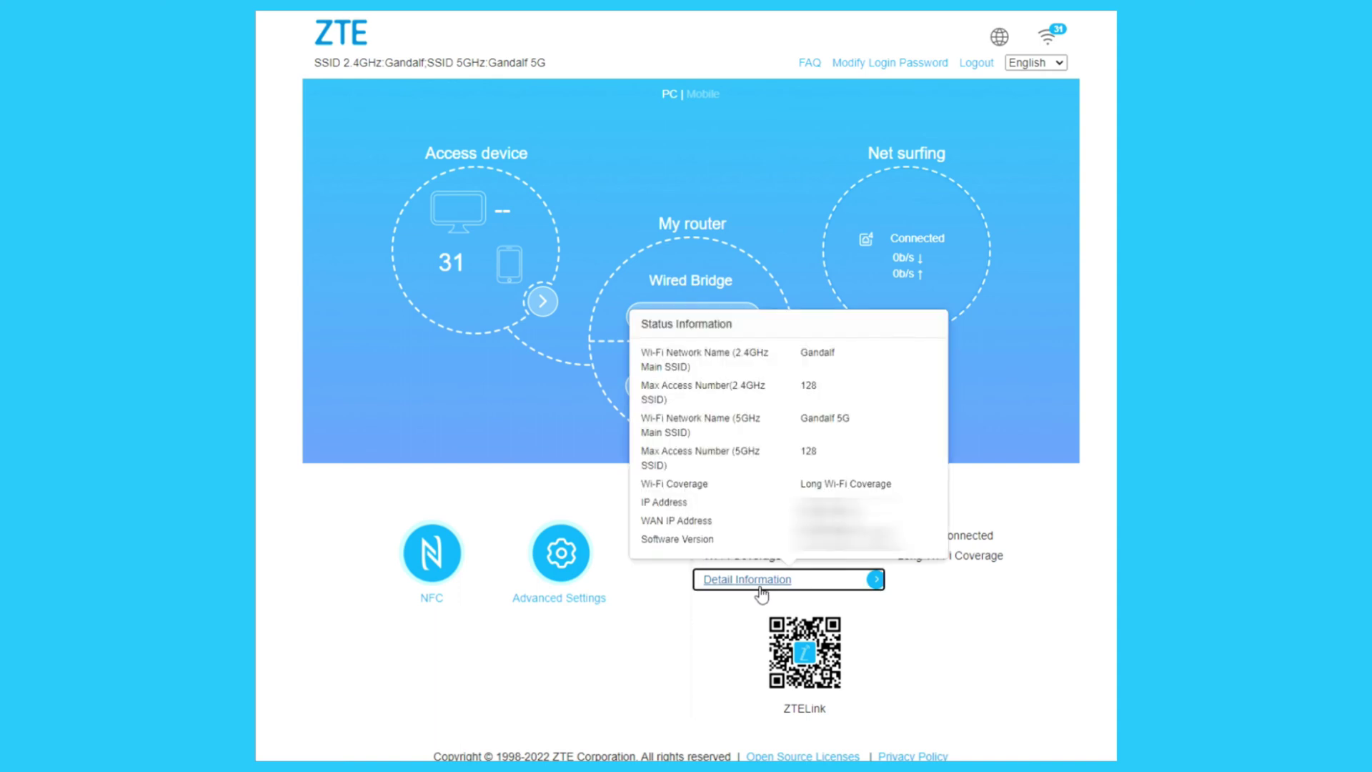
pyautogui.scroll(-1, 875, 675)
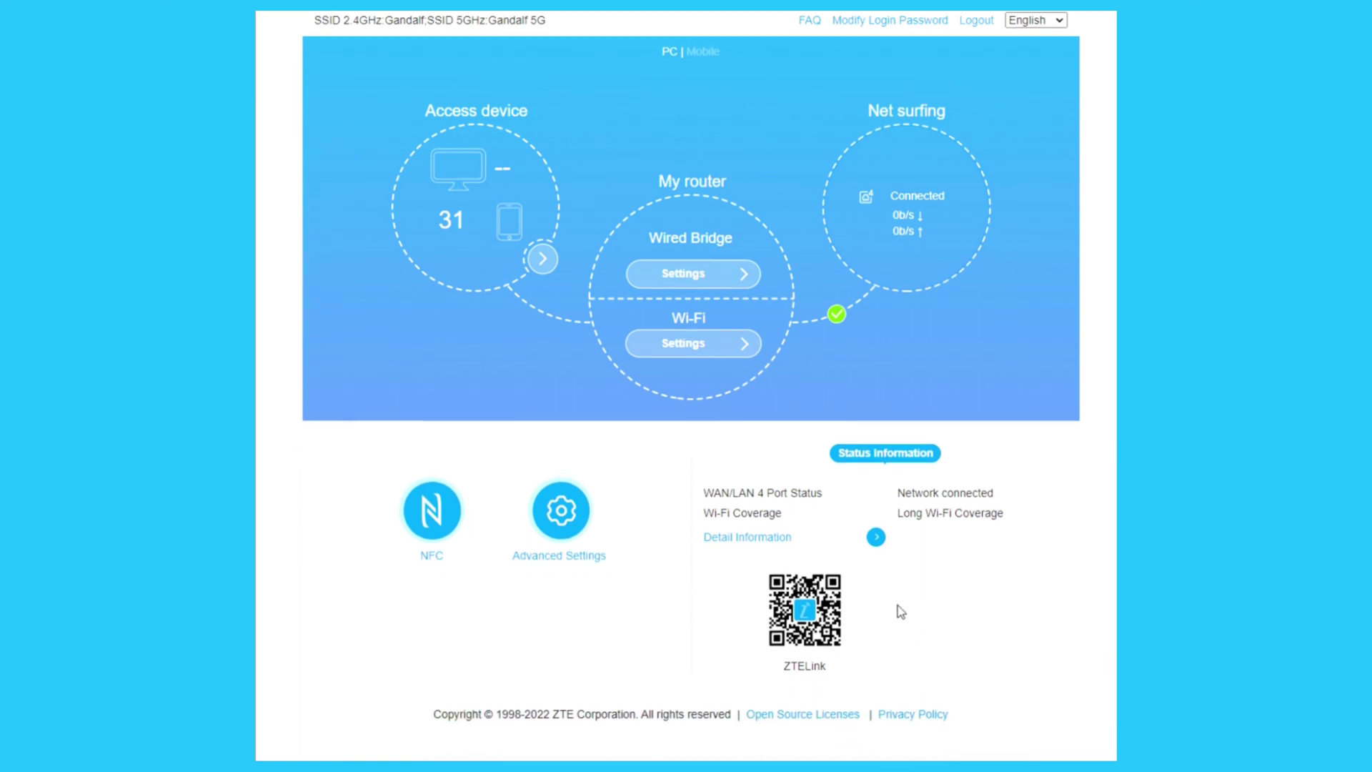